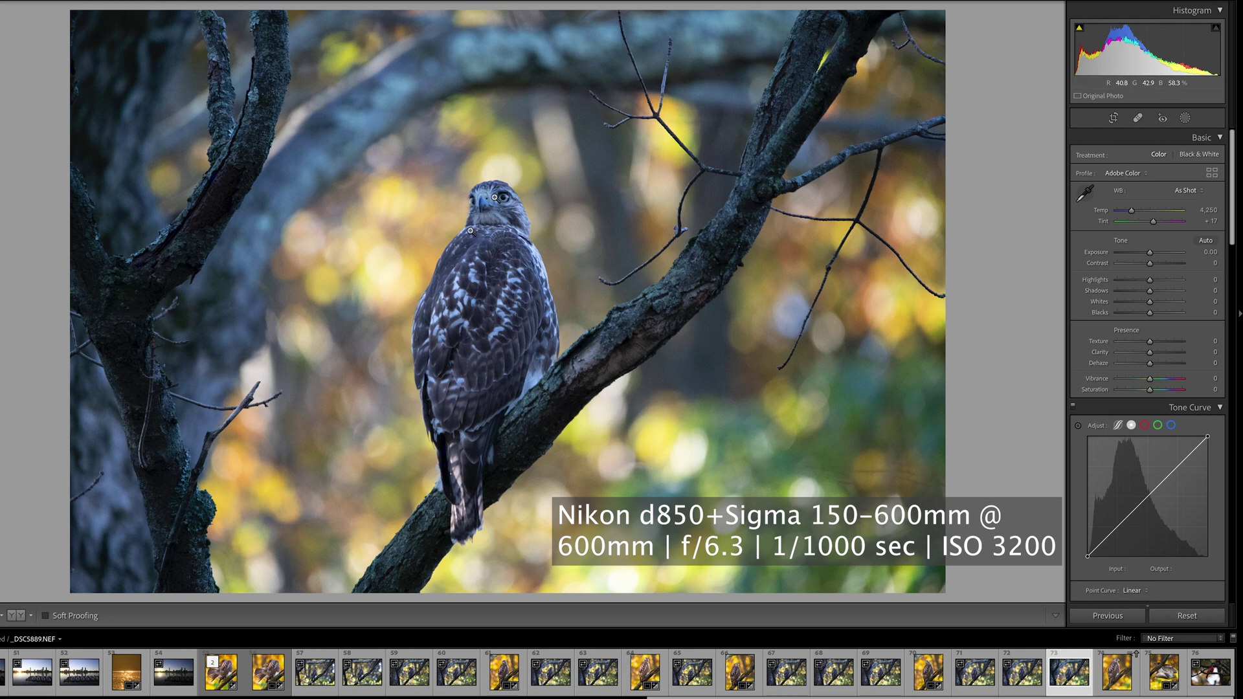
- Check the hawk's head detail, then start a crop locked to 4 x 5 / 8 x 10
{"action": "left_click", "coordinate": [487, 206]}
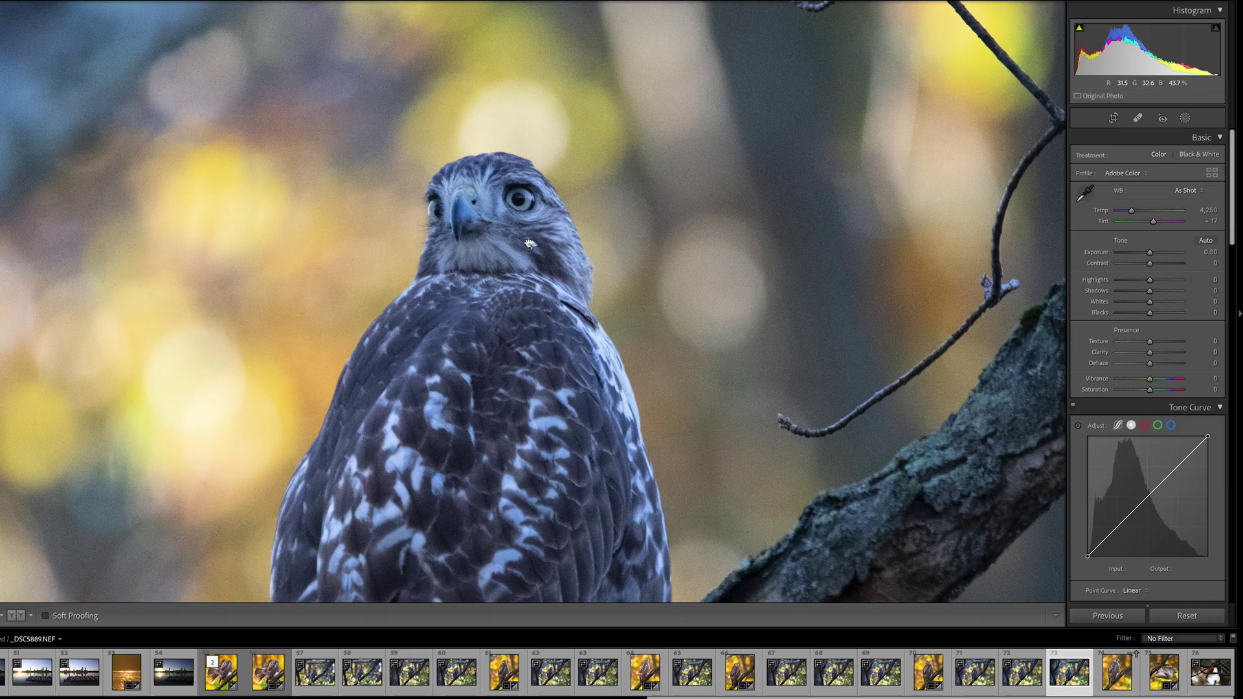
{"action": "left_click", "coordinate": [493, 213]}
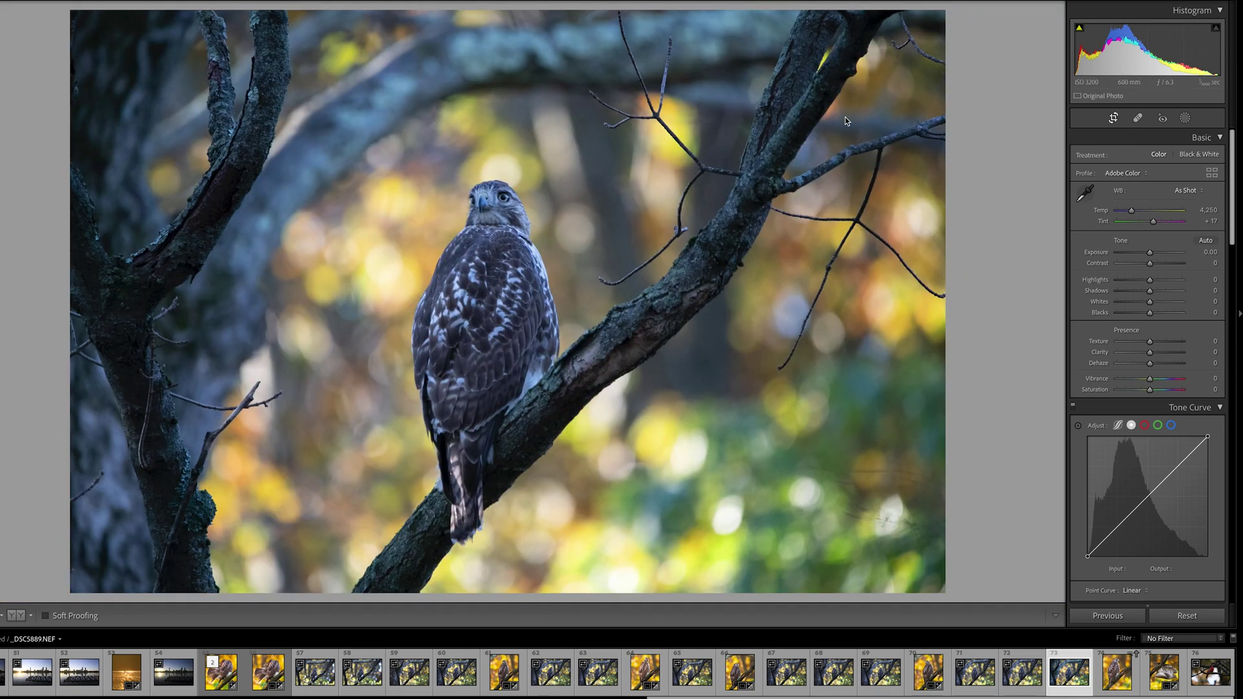
{"action": "key", "text": "r"}
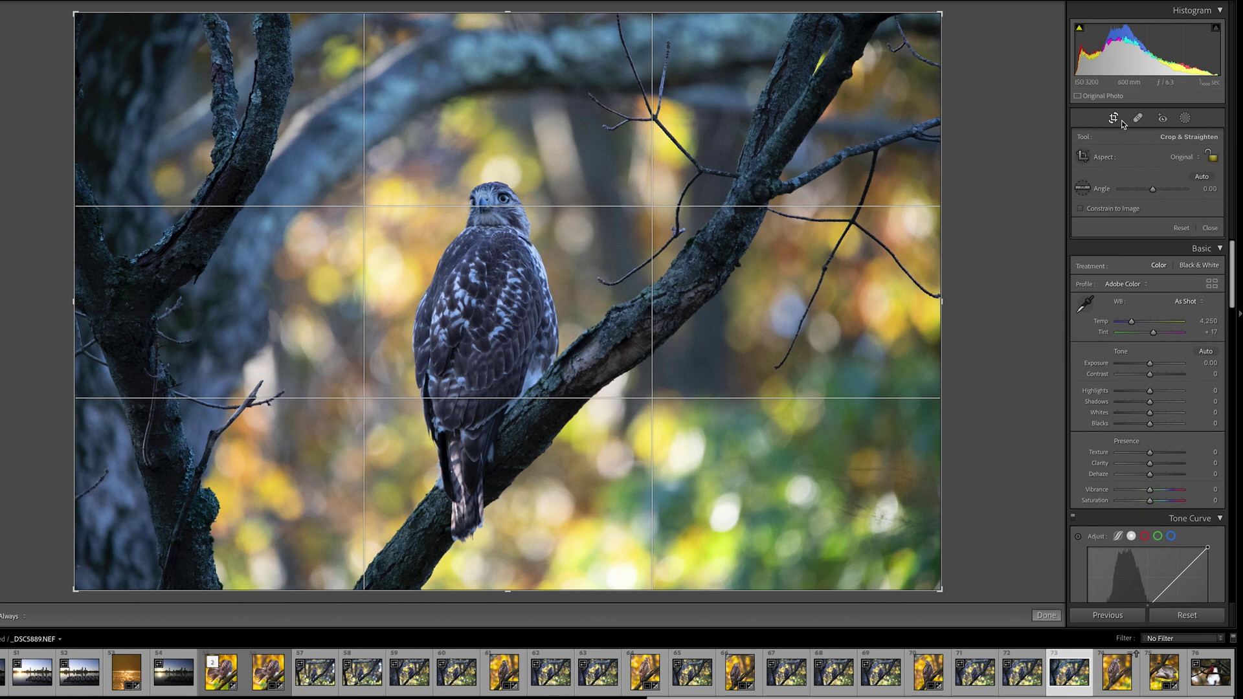
{"action": "left_click", "coordinate": [1190, 158]}
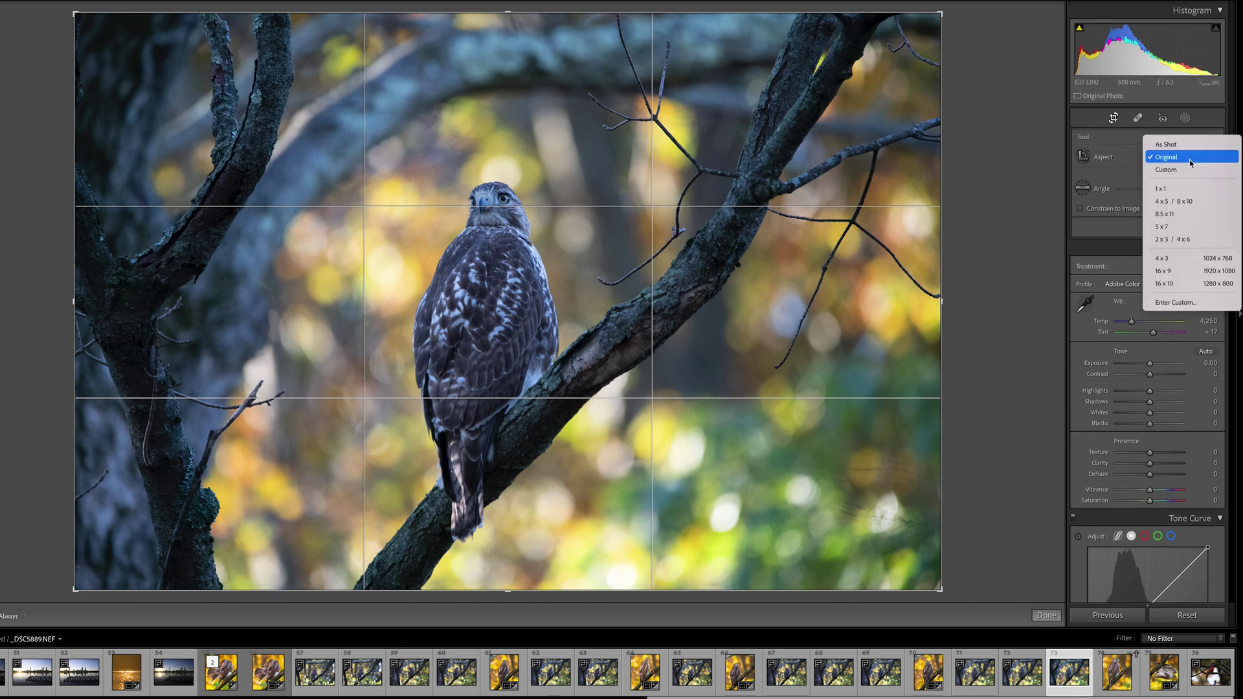
{"action": "left_click", "coordinate": [1177, 202]}
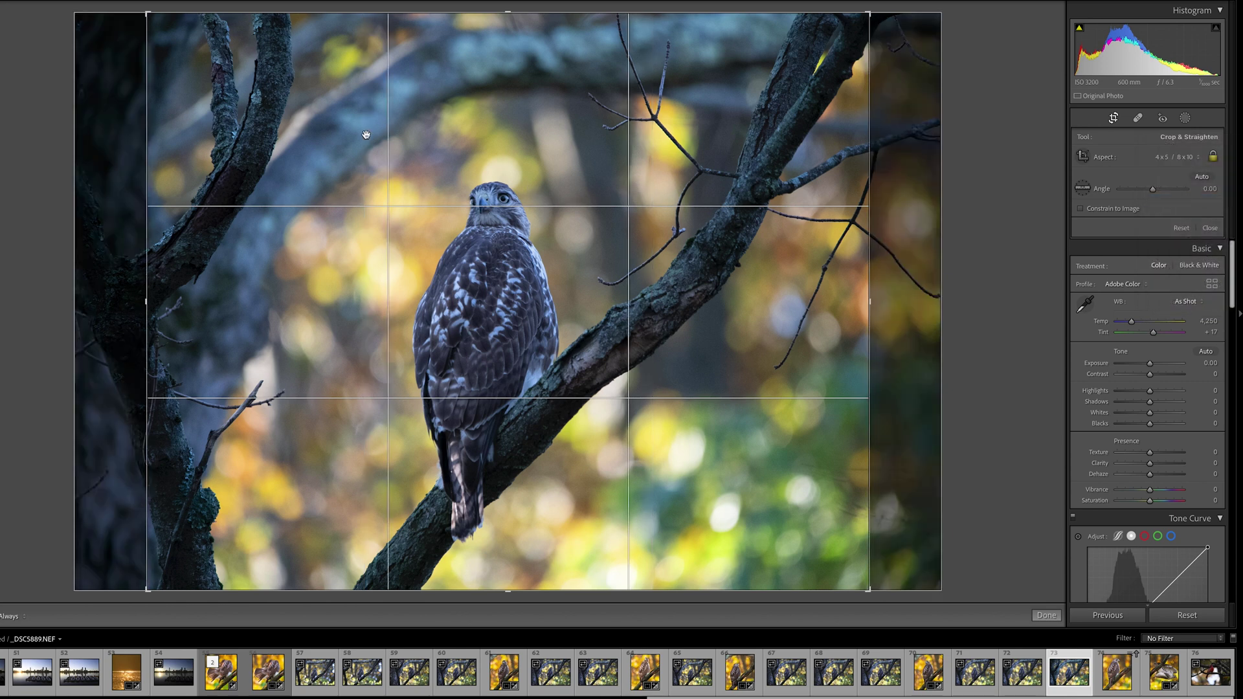
- Draw and position the 4 x 5 crop around the hawk and branch, then commit it
{"action": "left_click", "coordinate": [1082, 158]}
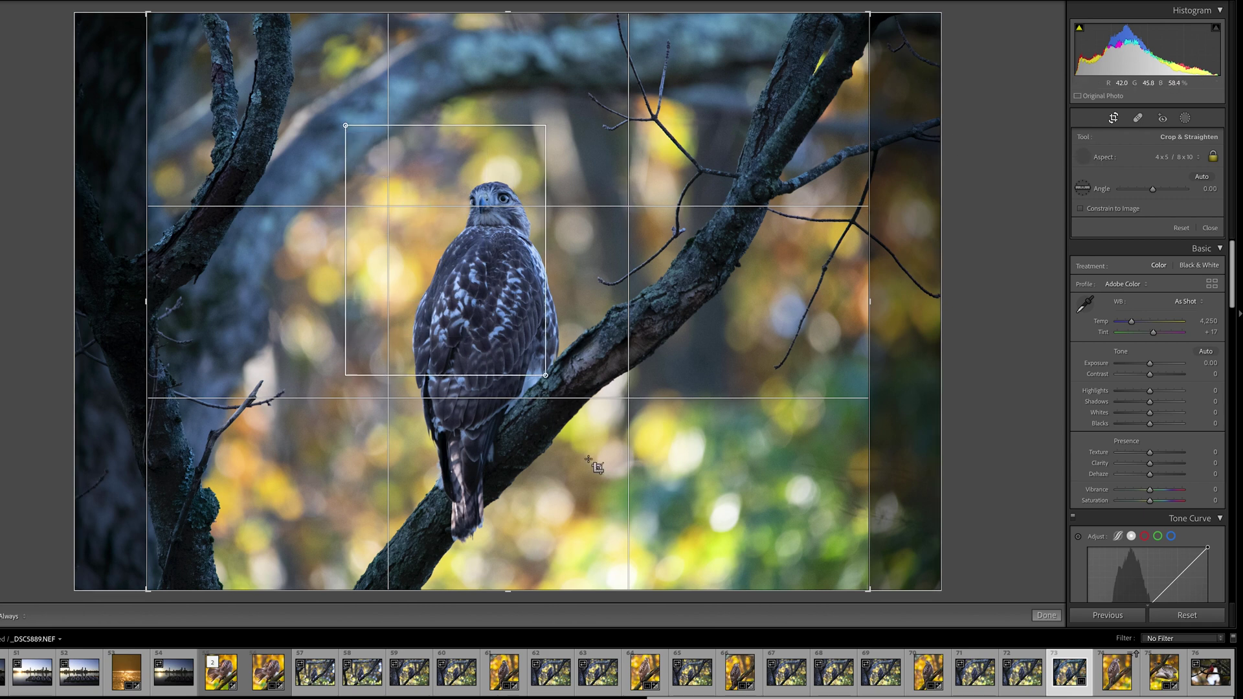
{"action": "left_click_drag", "start_coordinate": [588, 459], "coordinate": [705, 596]}
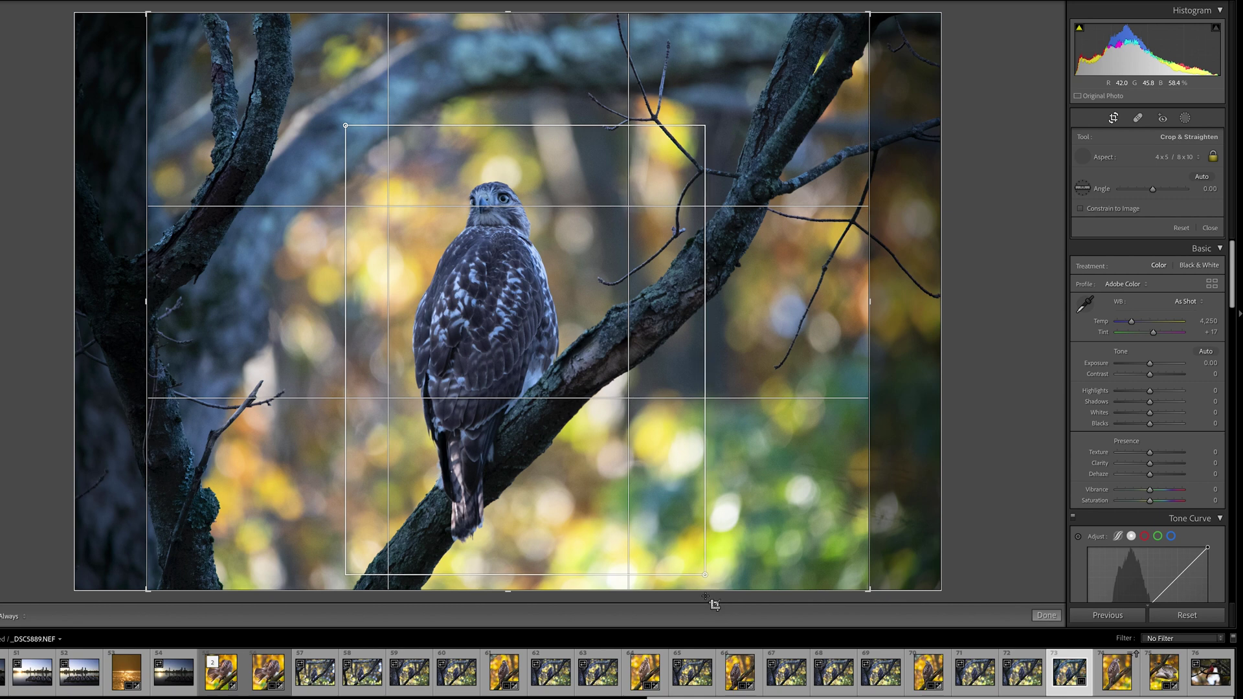
{"action": "left_click_drag", "start_coordinate": [705, 597], "coordinate": [706, 596]}
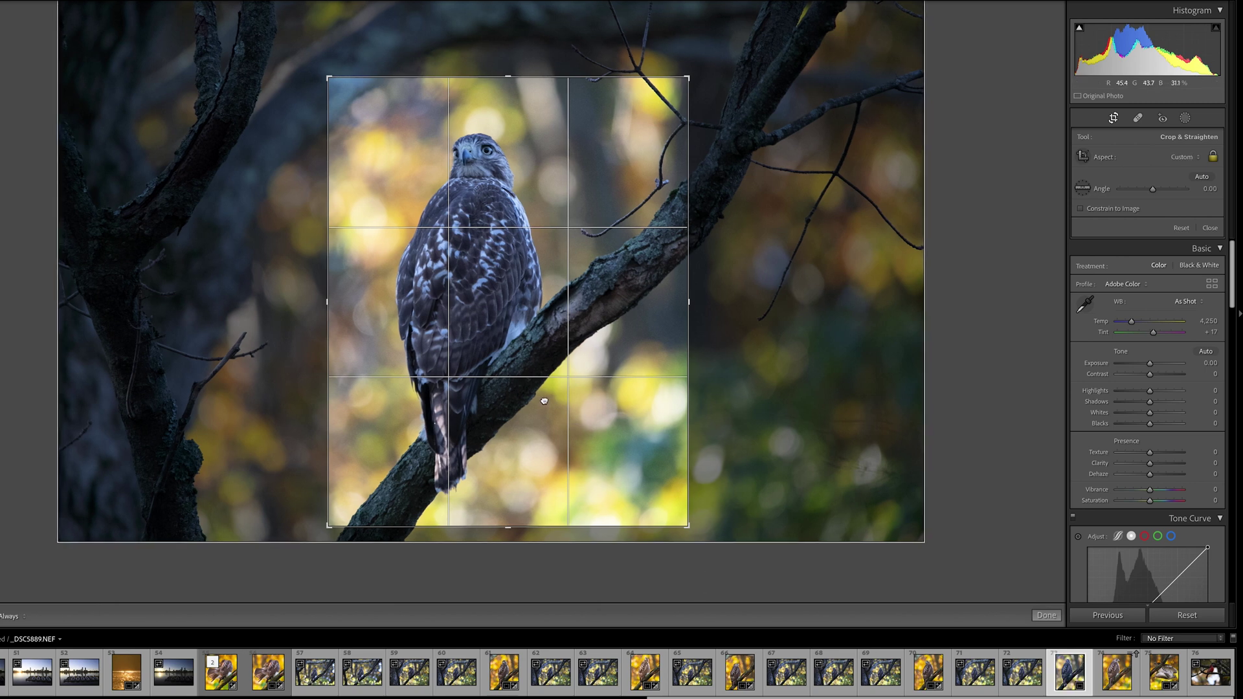
{"action": "left_click_drag", "start_coordinate": [543, 401], "coordinate": [576, 403]}
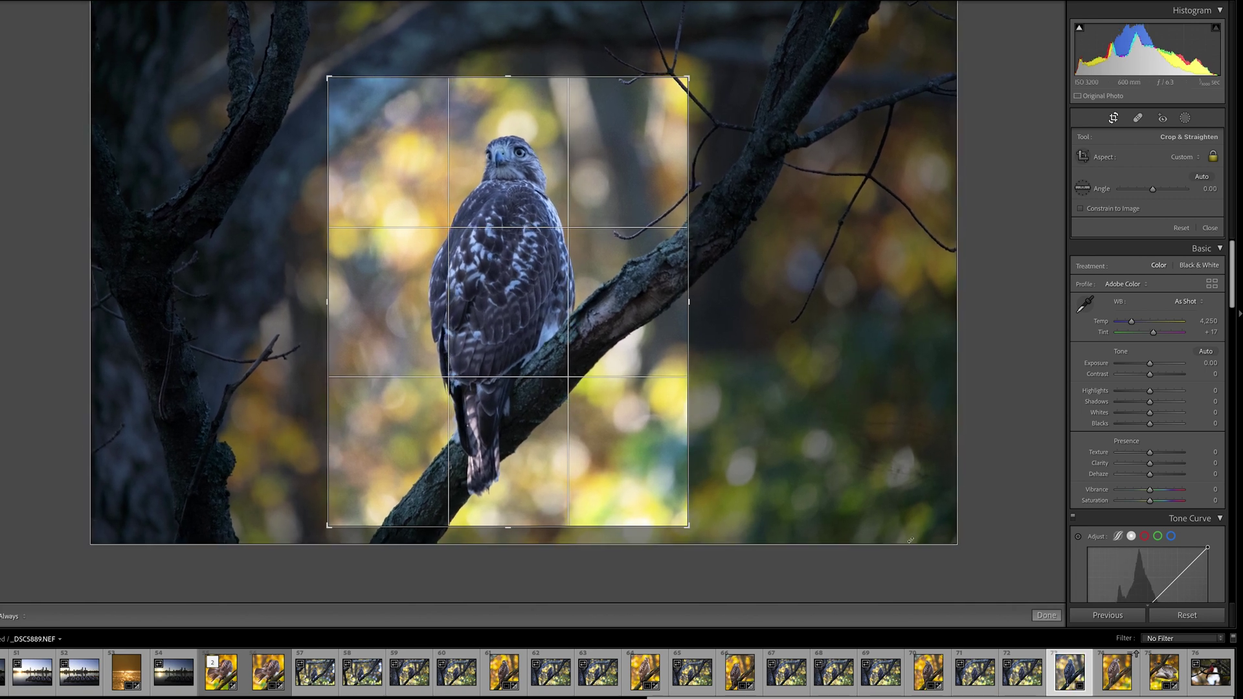
{"action": "left_click", "coordinate": [1046, 616]}
{"action": "left_click_drag", "start_coordinate": [574, 285], "coordinate": [573, 278]}
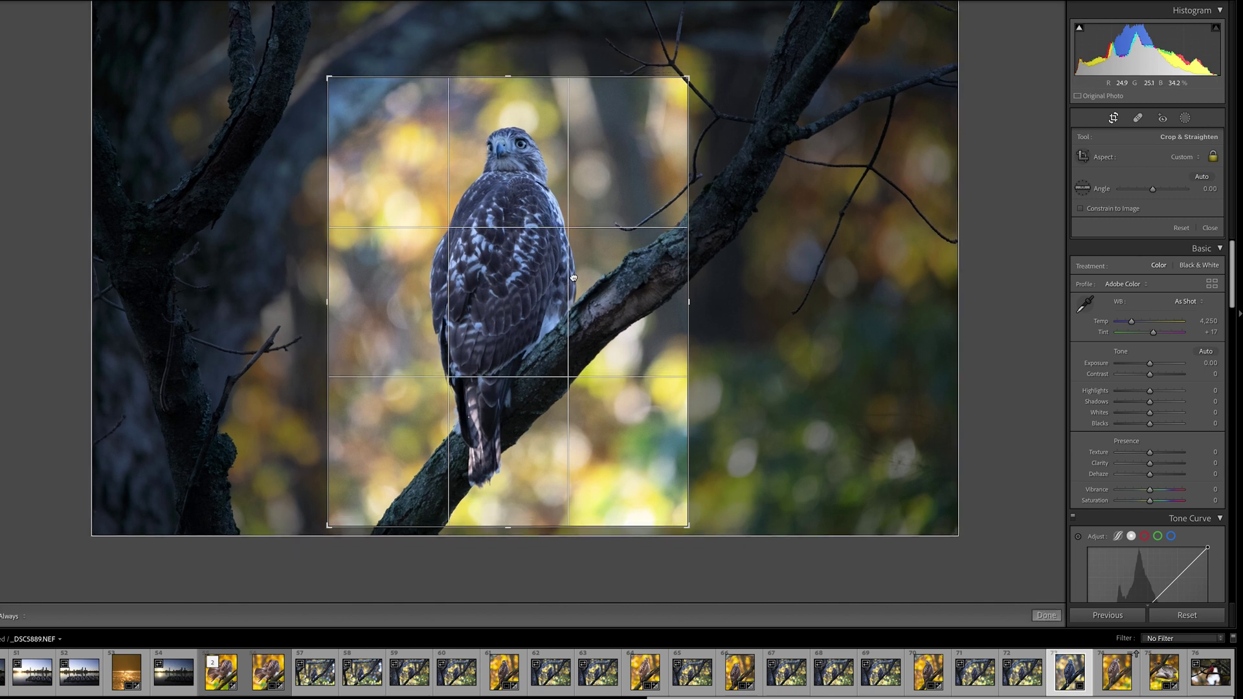
{"action": "left_click_drag", "start_coordinate": [508, 526], "coordinate": [506, 516]}
{"action": "left_click_drag", "start_coordinate": [509, 293], "coordinate": [505, 277]}
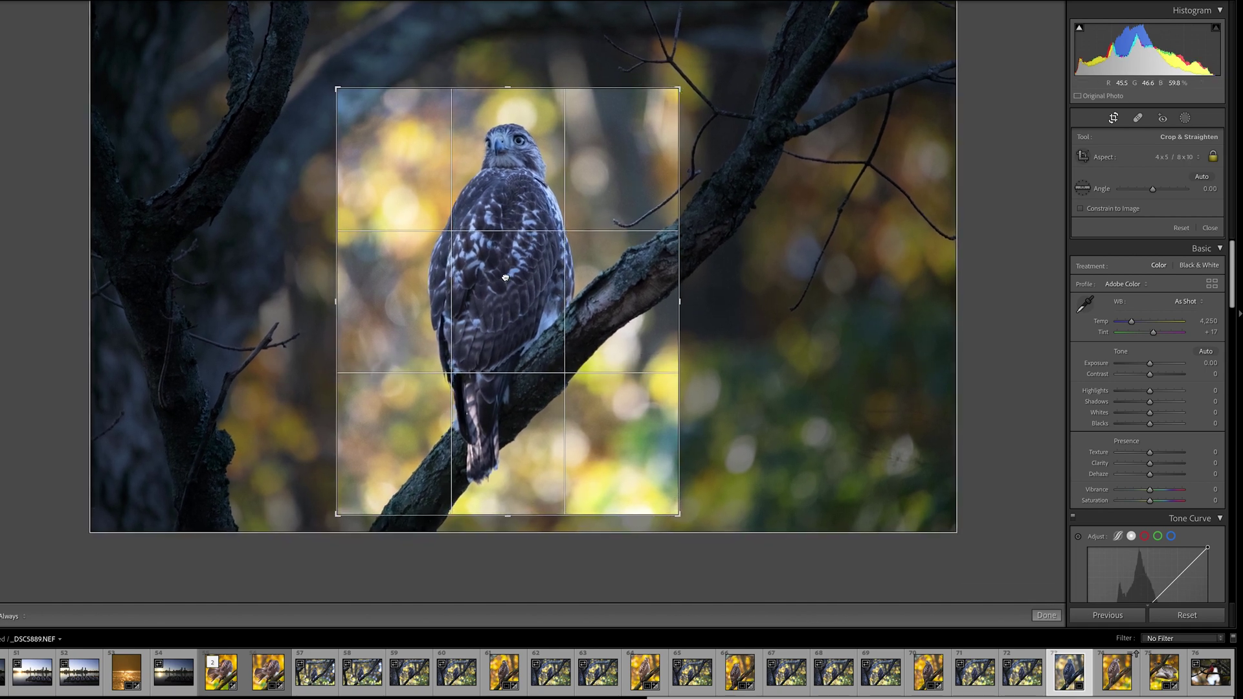
{"action": "left_click", "coordinate": [1048, 615]}
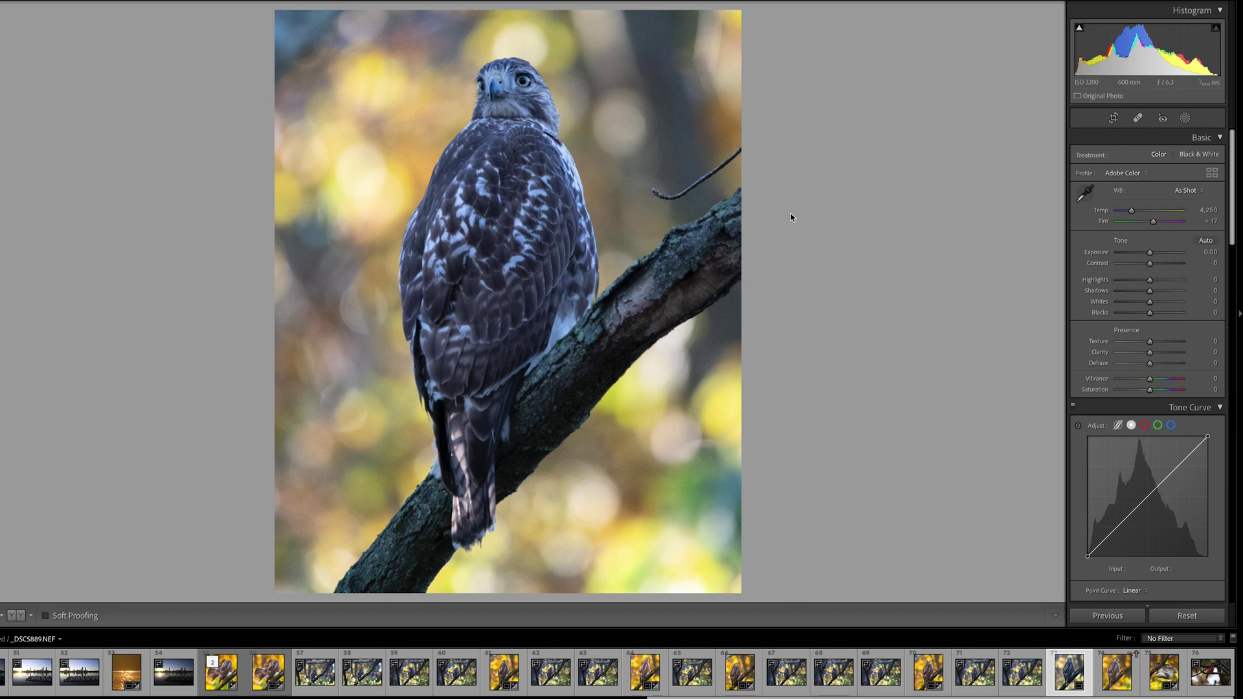
- Apply the Adobe Landscape profile and raise Vibrance to +25
{"action": "left_click", "coordinate": [1131, 179]}
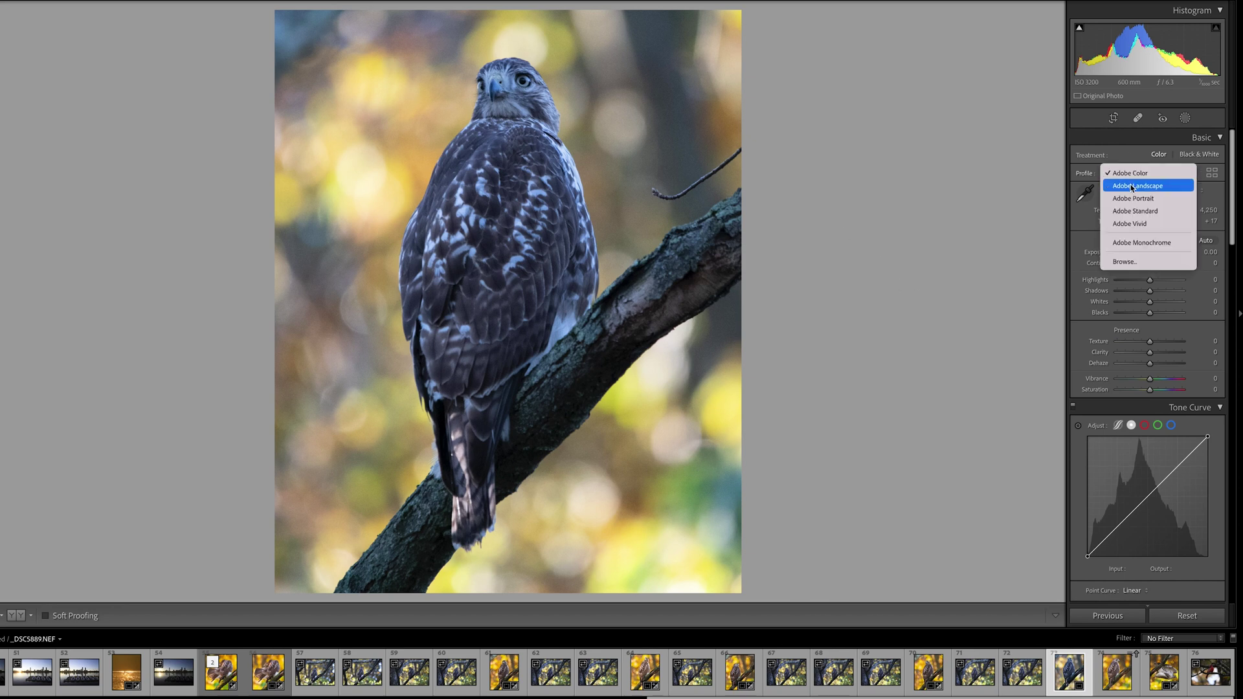
{"action": "left_click", "coordinate": [1132, 186]}
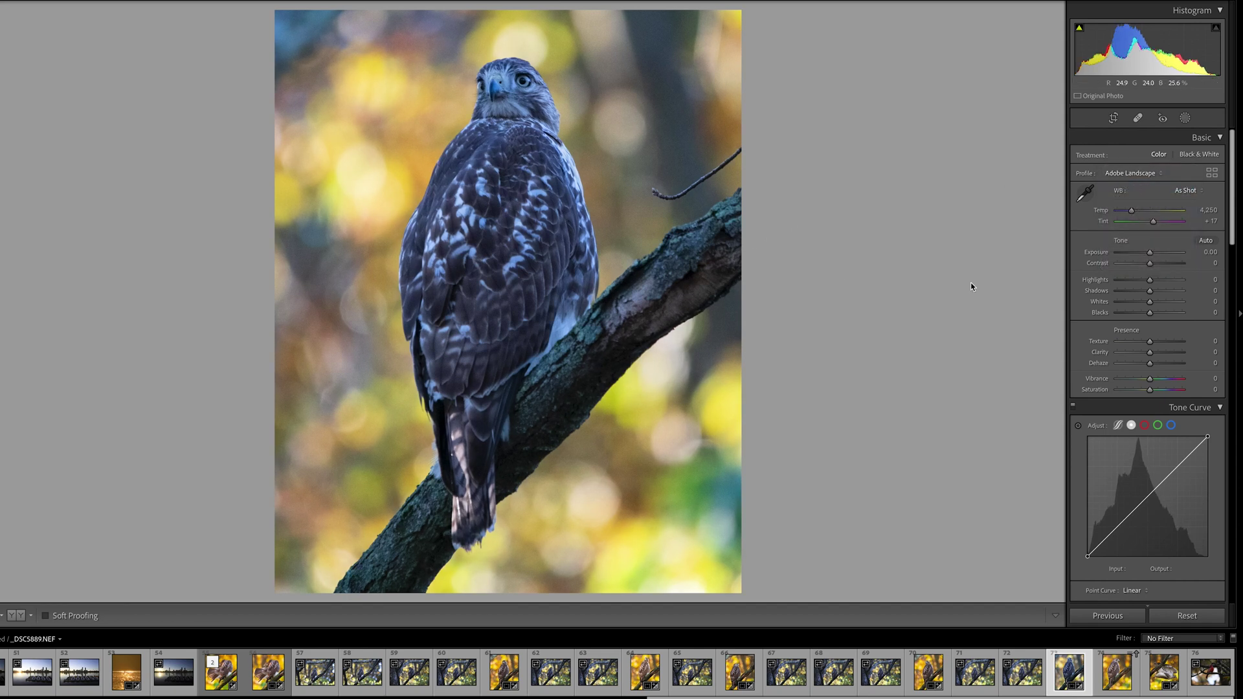
{"action": "left_click_drag", "start_coordinate": [1150, 378], "coordinate": [1158, 379]}
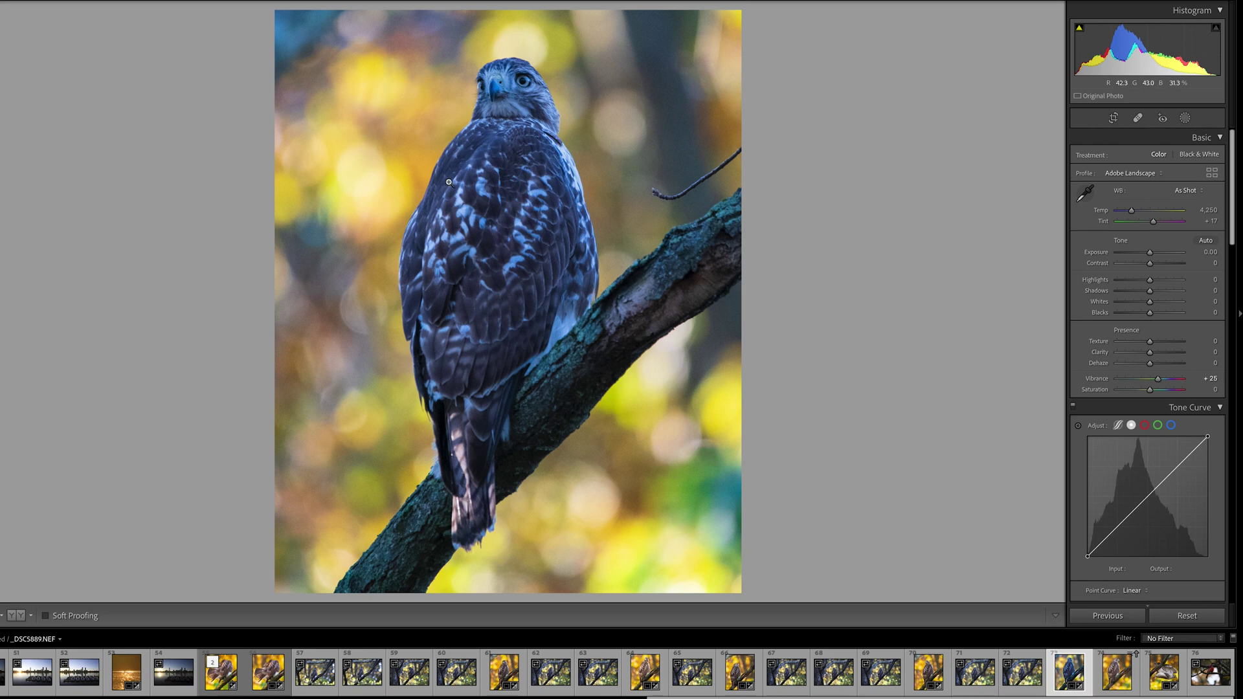
{"action": "scroll", "coordinate": [1164, 300], "scroll_direction": "down", "scroll_amount": 8}
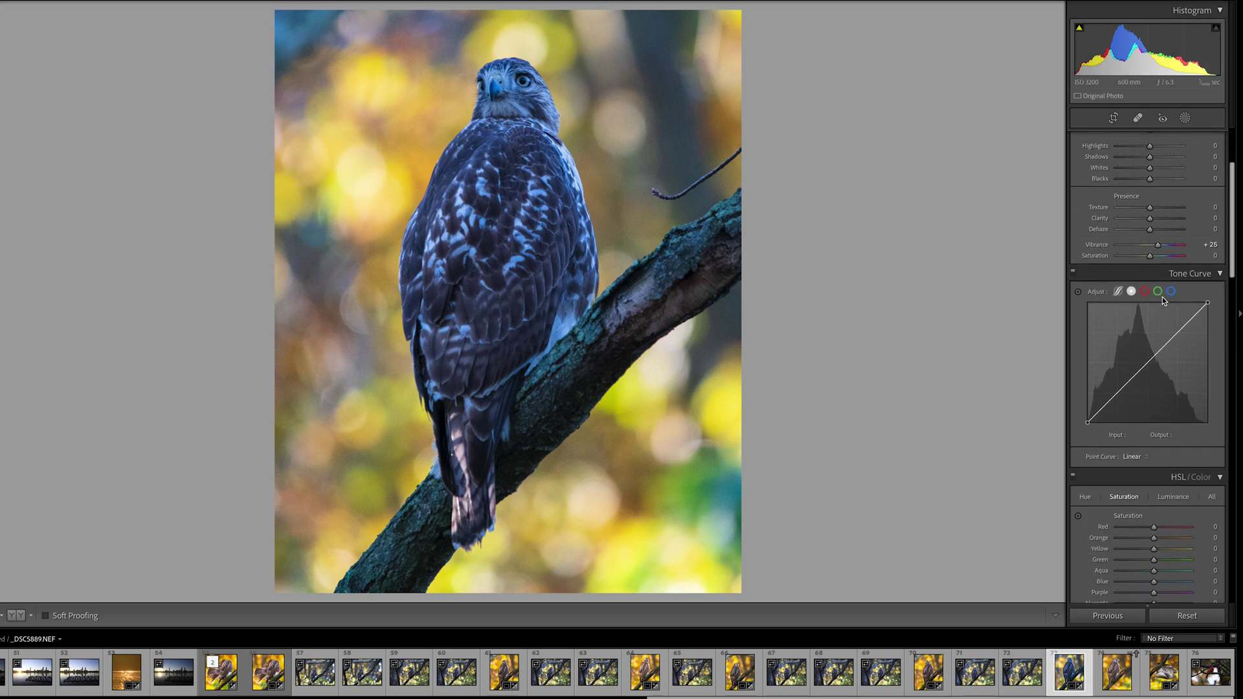
- Try a warm shadows tint in Color Grading, then reset it to neutral
{"action": "scroll", "coordinate": [1162, 296], "scroll_direction": "down", "scroll_amount": 5}
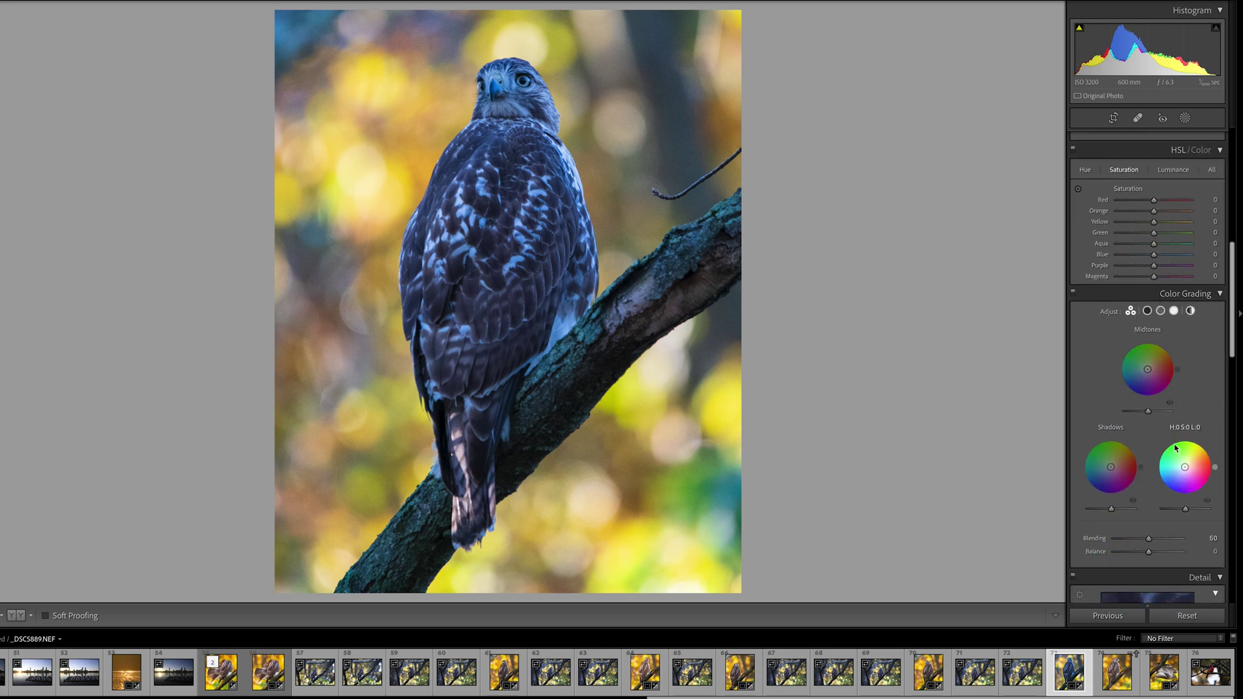
{"action": "left_click_drag", "start_coordinate": [1134, 456], "coordinate": [1114, 466]}
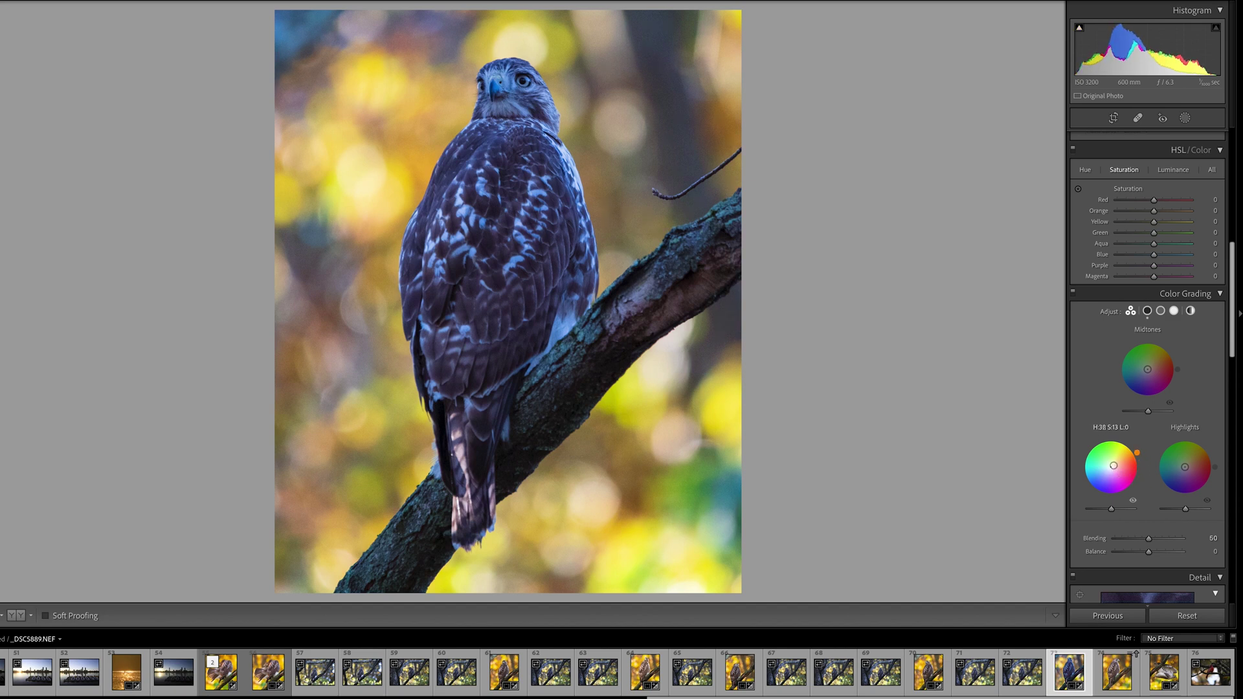
{"action": "left_click", "coordinate": [1137, 456]}
{"action": "left_click_drag", "start_coordinate": [1116, 468], "coordinate": [1118, 462]}
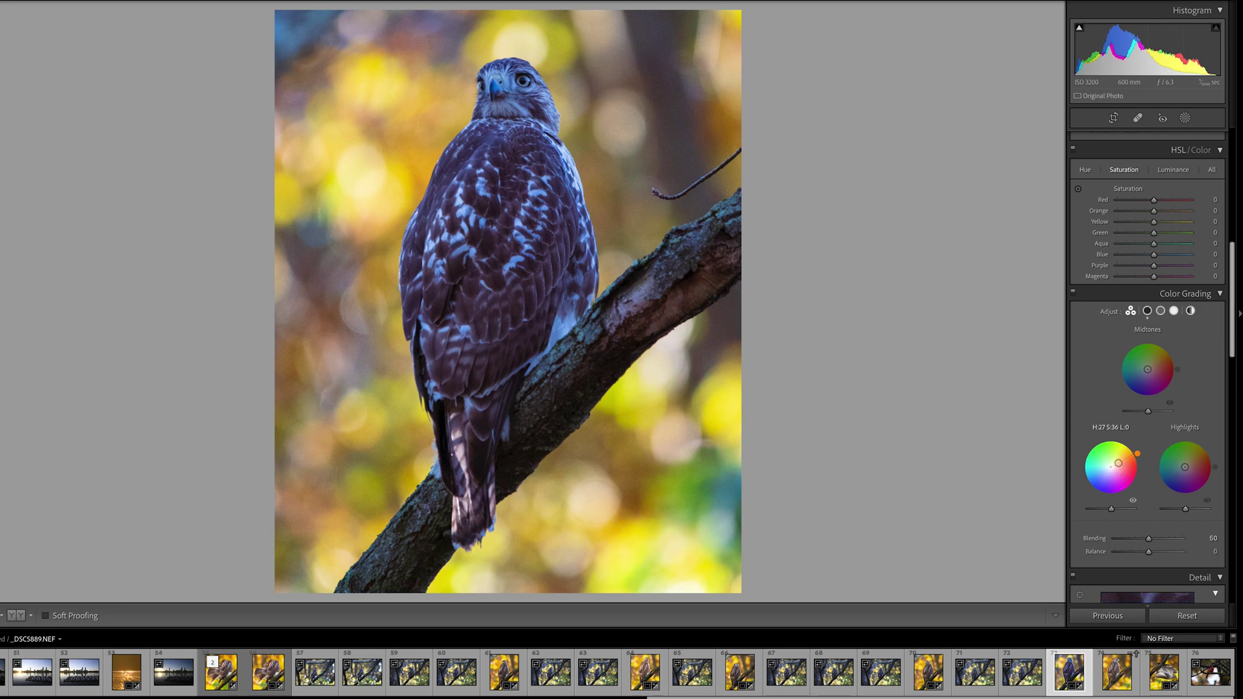
{"action": "left_click_drag", "start_coordinate": [1138, 456], "coordinate": [1139, 456]}
{"action": "double_click", "coordinate": [1118, 465]}
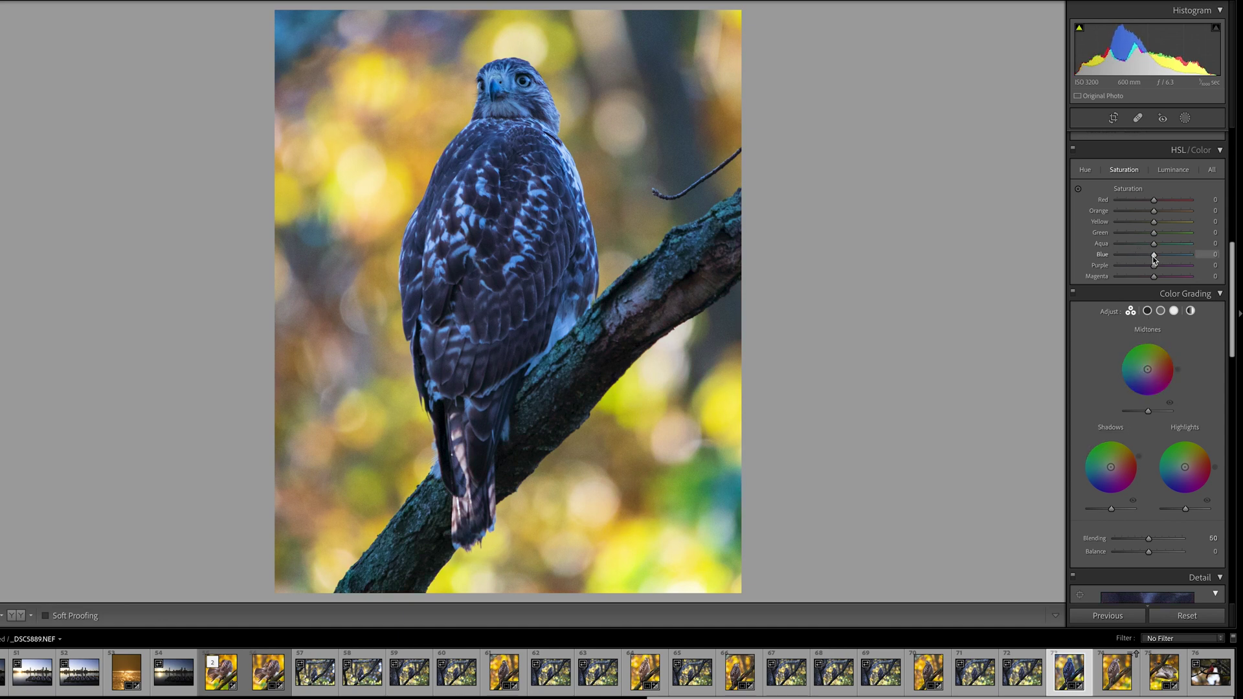
- In HSL, raise Blue Luminance and lower Blue Saturation to -32
{"action": "left_click_drag", "start_coordinate": [1153, 259], "coordinate": [1143, 256]}
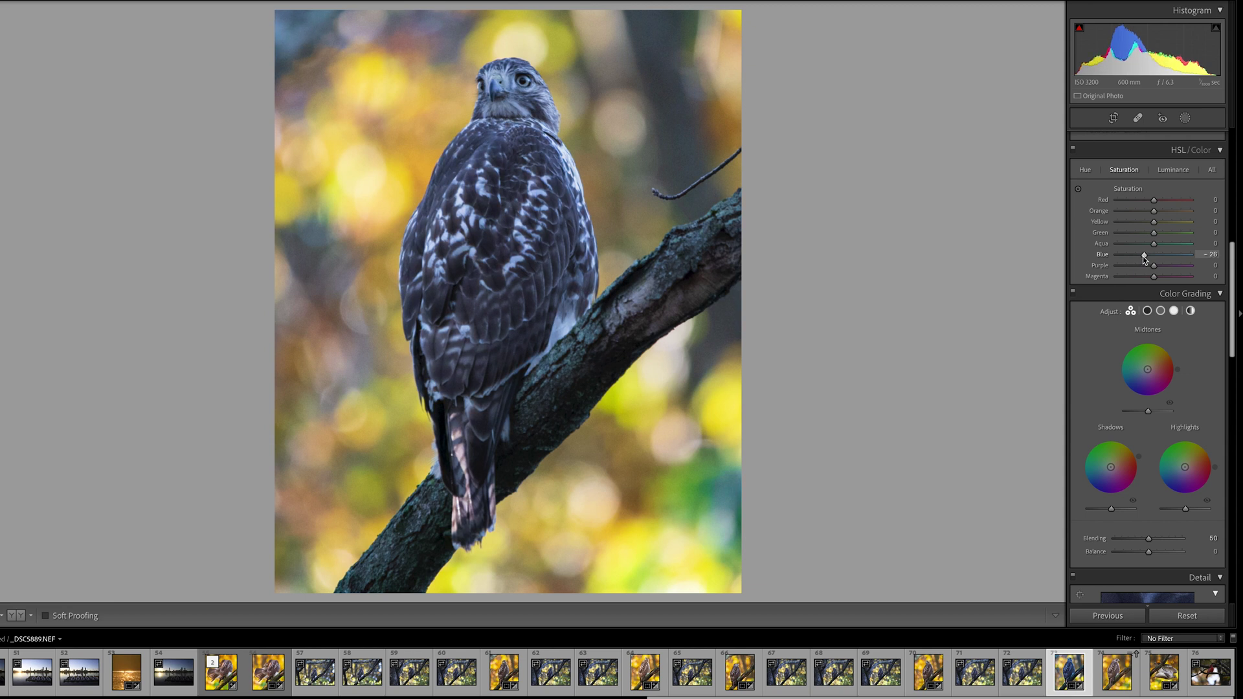
{"action": "left_click", "coordinate": [1173, 170]}
{"action": "left_click_drag", "start_coordinate": [1152, 257], "coordinate": [1141, 256]}
{"action": "left_click", "coordinate": [1124, 170]}
{"action": "scroll", "coordinate": [1142, 265], "scroll_direction": "down", "scroll_amount": 1}
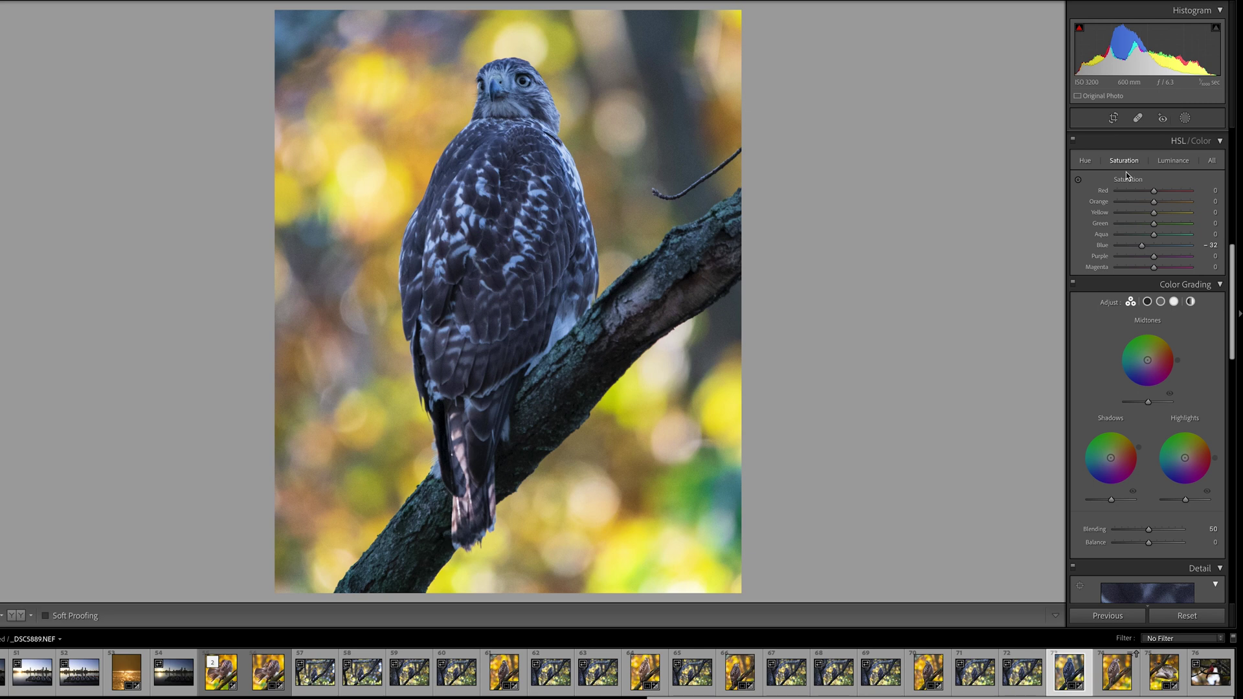
{"action": "scroll", "coordinate": [1129, 178], "scroll_direction": "up", "scroll_amount": 8}
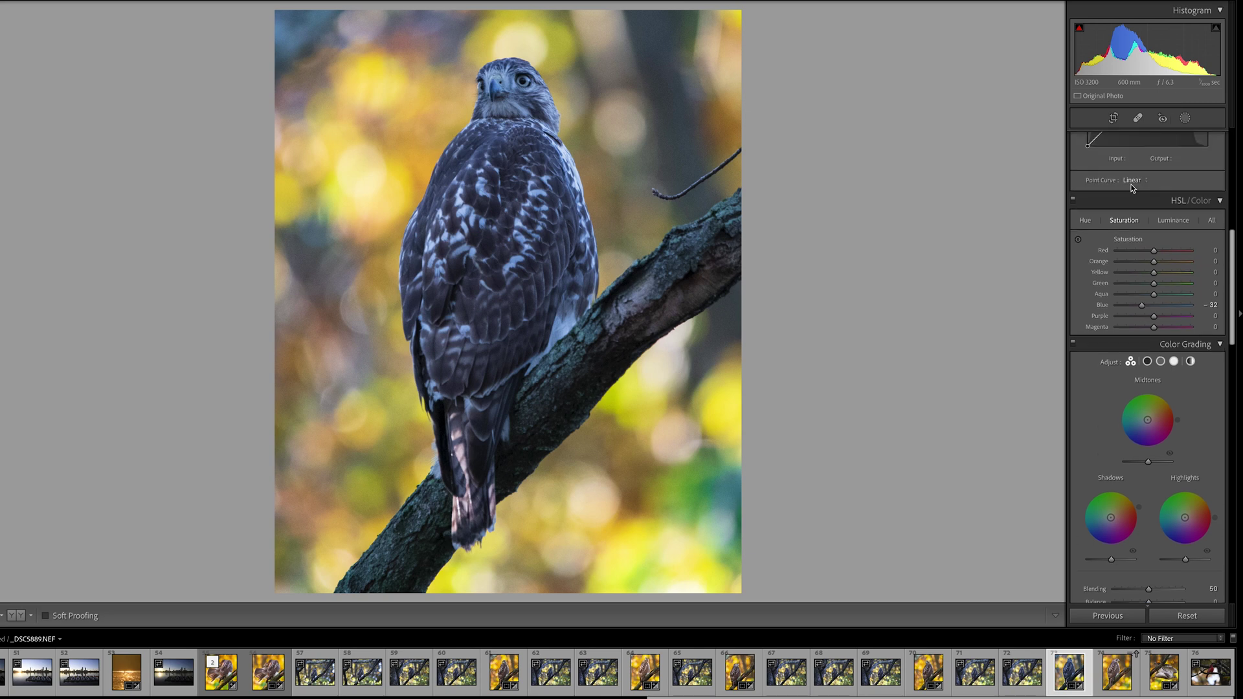
- Create Mask 1 with Select Subject on the hawk and branch, warming its Temp to 17
{"action": "left_click", "coordinate": [1185, 118]}
{"action": "left_click", "coordinate": [1184, 119]}
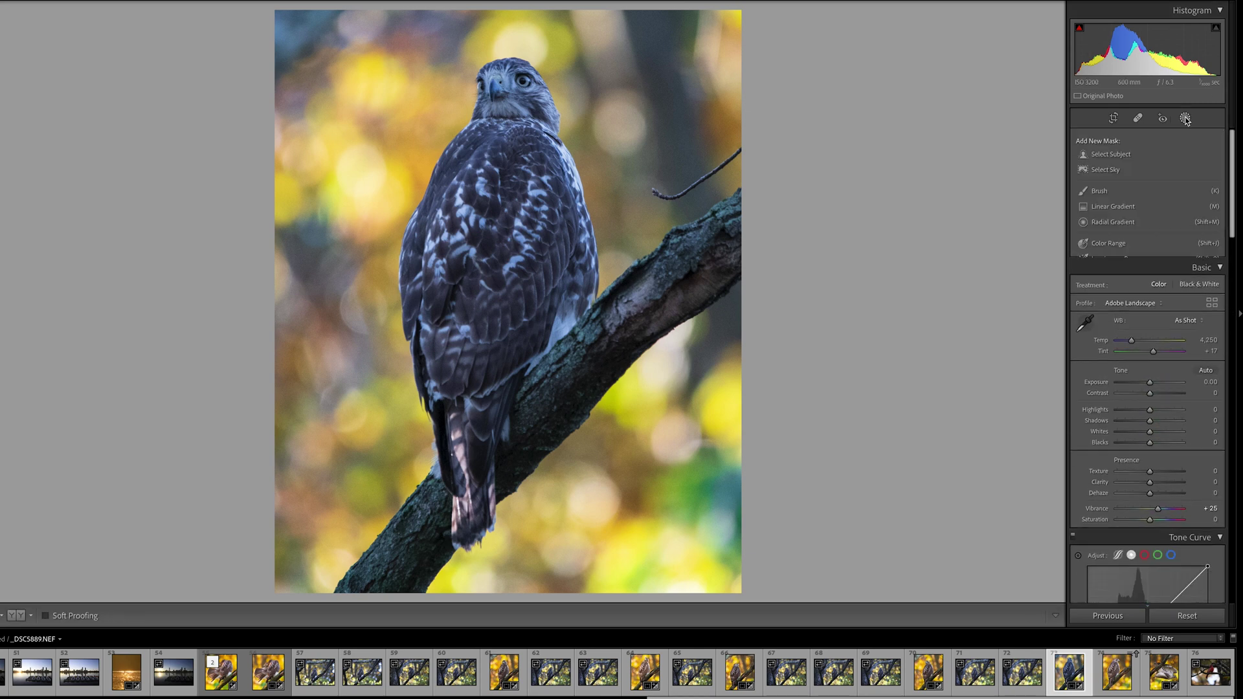
{"action": "left_click", "coordinate": [1184, 118]}
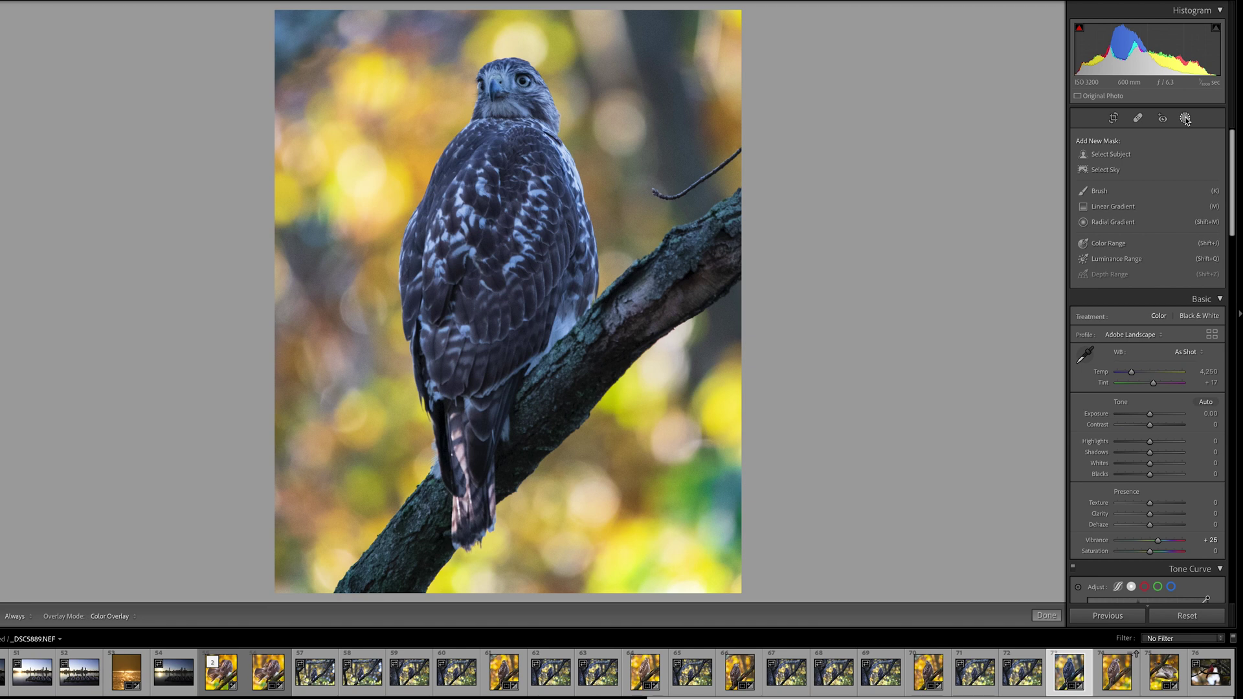
{"action": "left_click", "coordinate": [1185, 118]}
{"action": "left_click", "coordinate": [1185, 119]}
{"action": "left_click", "coordinate": [1103, 159]}
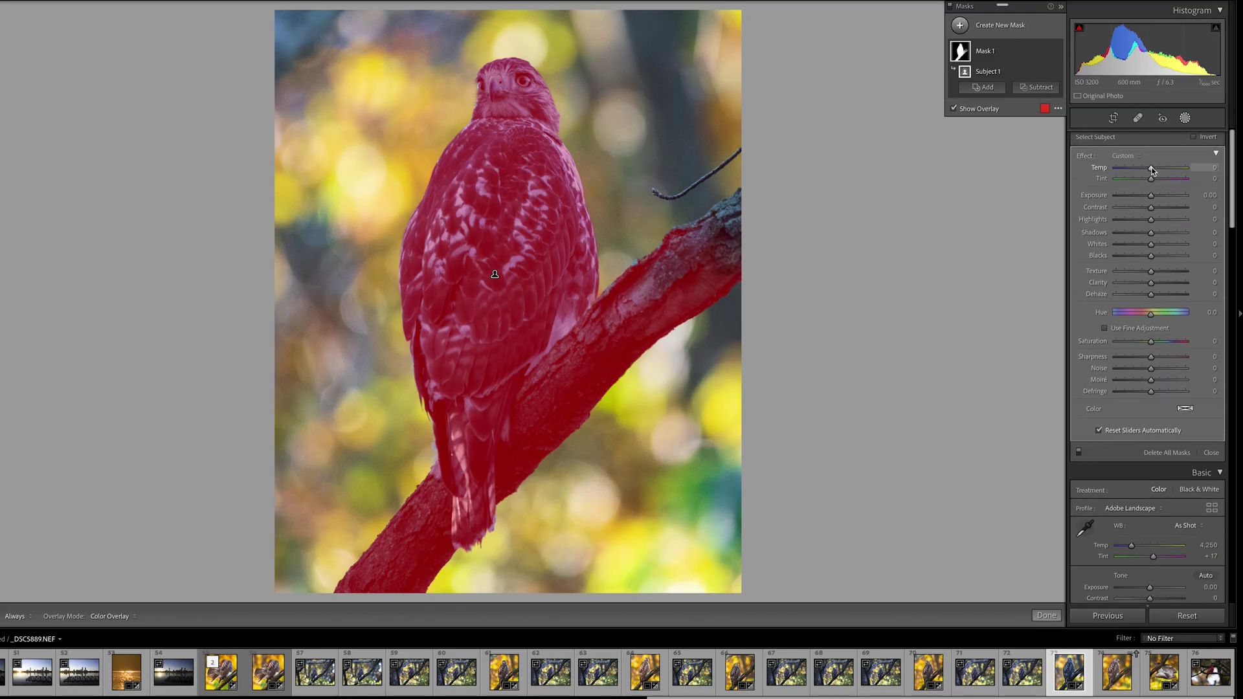
{"action": "left_click_drag", "start_coordinate": [1152, 170], "coordinate": [1153, 170]}
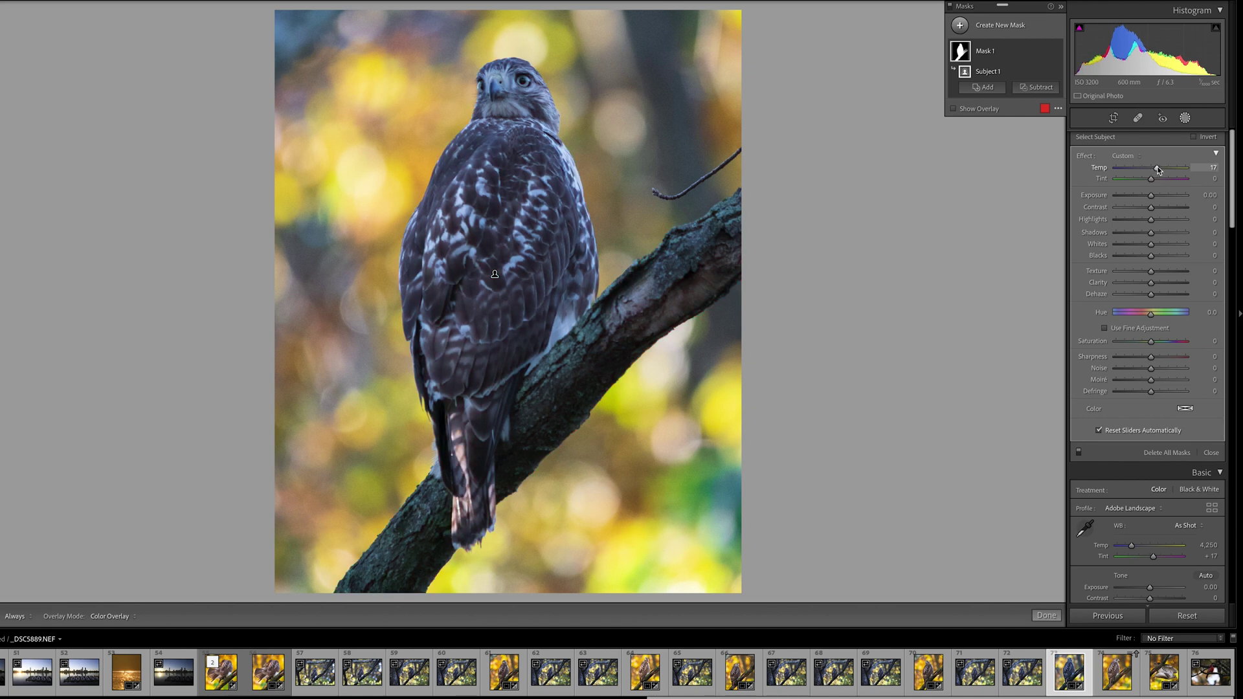
- Warm and brighten the hawk mask, lower Highlights, and set Clarity -17 and Sharpness 40
{"action": "scroll", "coordinate": [1158, 170], "scroll_direction": "down", "scroll_amount": 1}
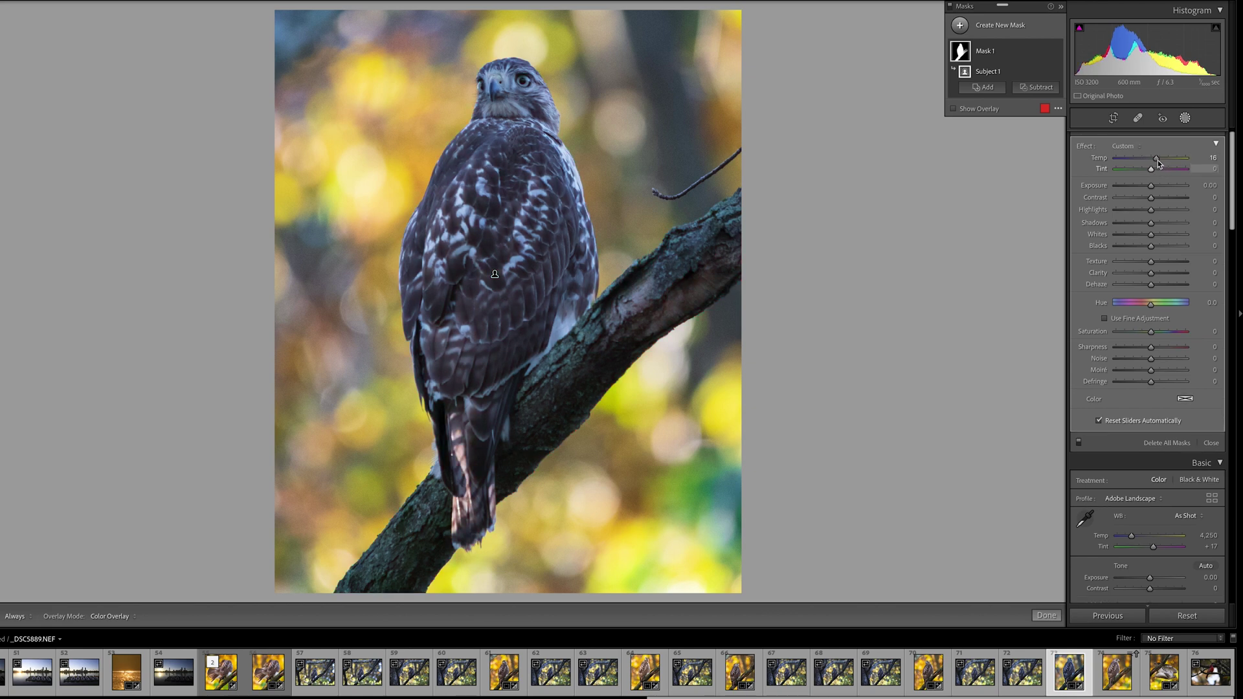
{"action": "left_click_drag", "start_coordinate": [1158, 163], "coordinate": [1163, 163]}
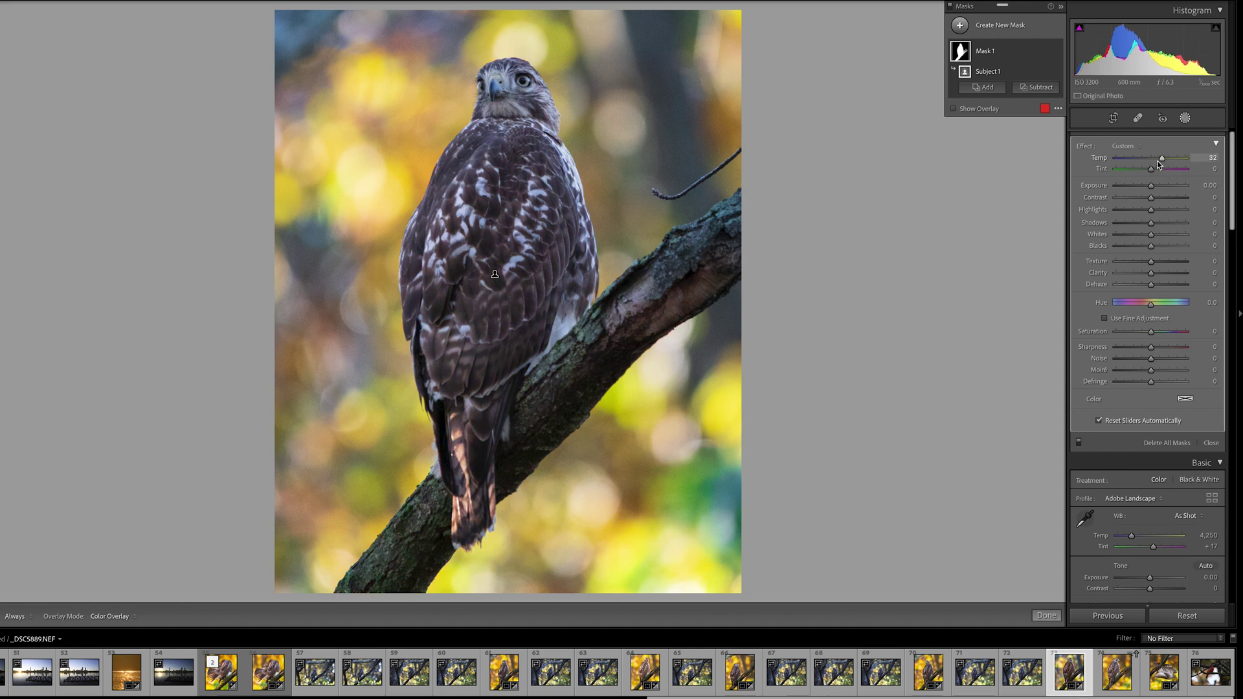
{"action": "left_click_drag", "start_coordinate": [1165, 163], "coordinate": [1164, 163]}
{"action": "left_click_drag", "start_coordinate": [1152, 187], "coordinate": [1153, 187]}
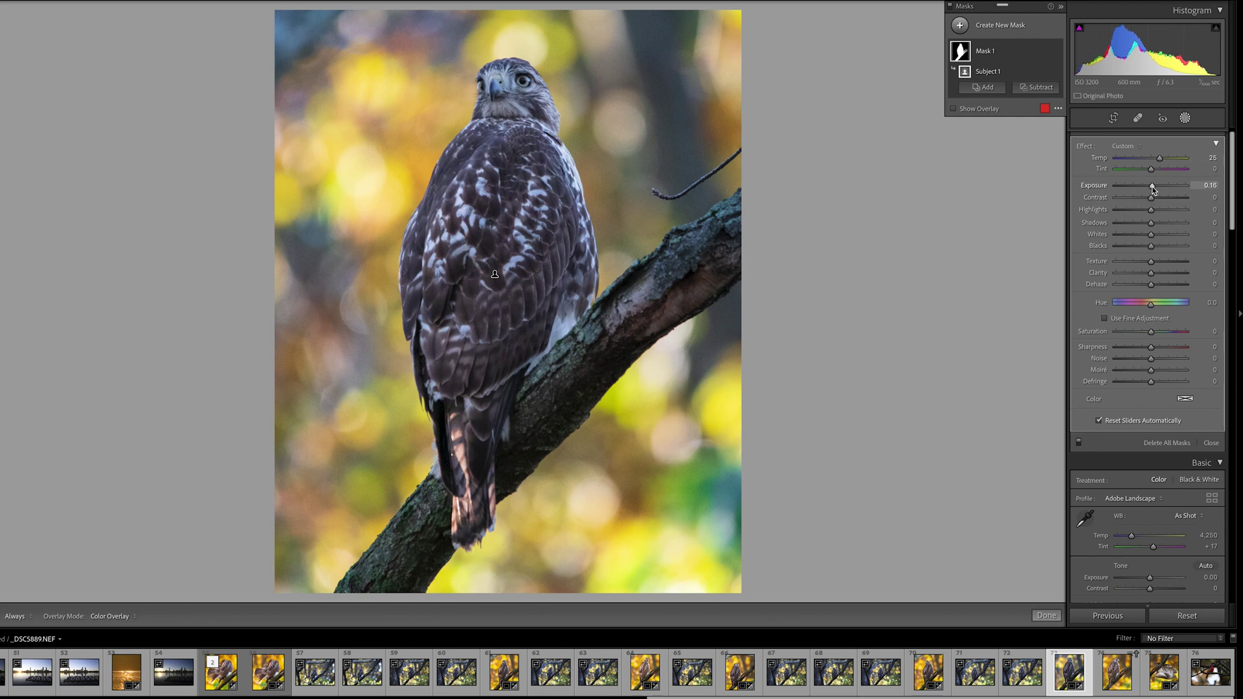
{"action": "left_click_drag", "start_coordinate": [1153, 187], "coordinate": [1153, 187]}
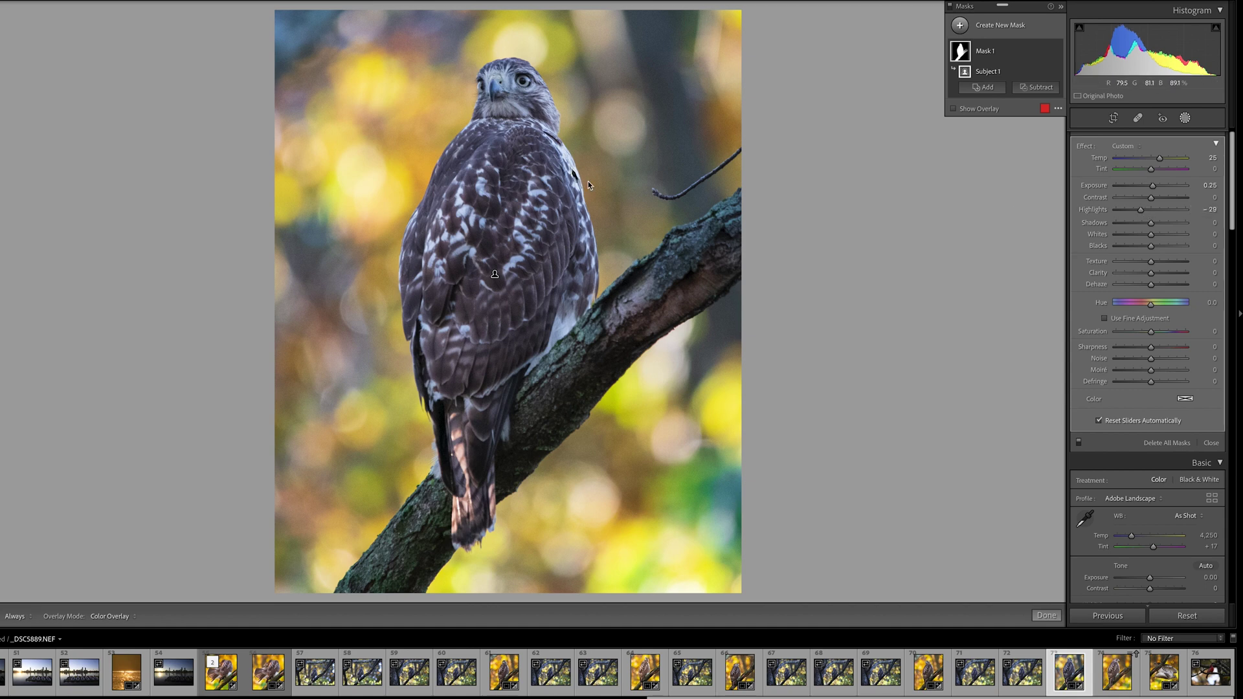
{"action": "left_click_drag", "start_coordinate": [1146, 211], "coordinate": [1136, 211]}
{"action": "scroll", "coordinate": [1136, 211], "scroll_direction": "down", "scroll_amount": 1}
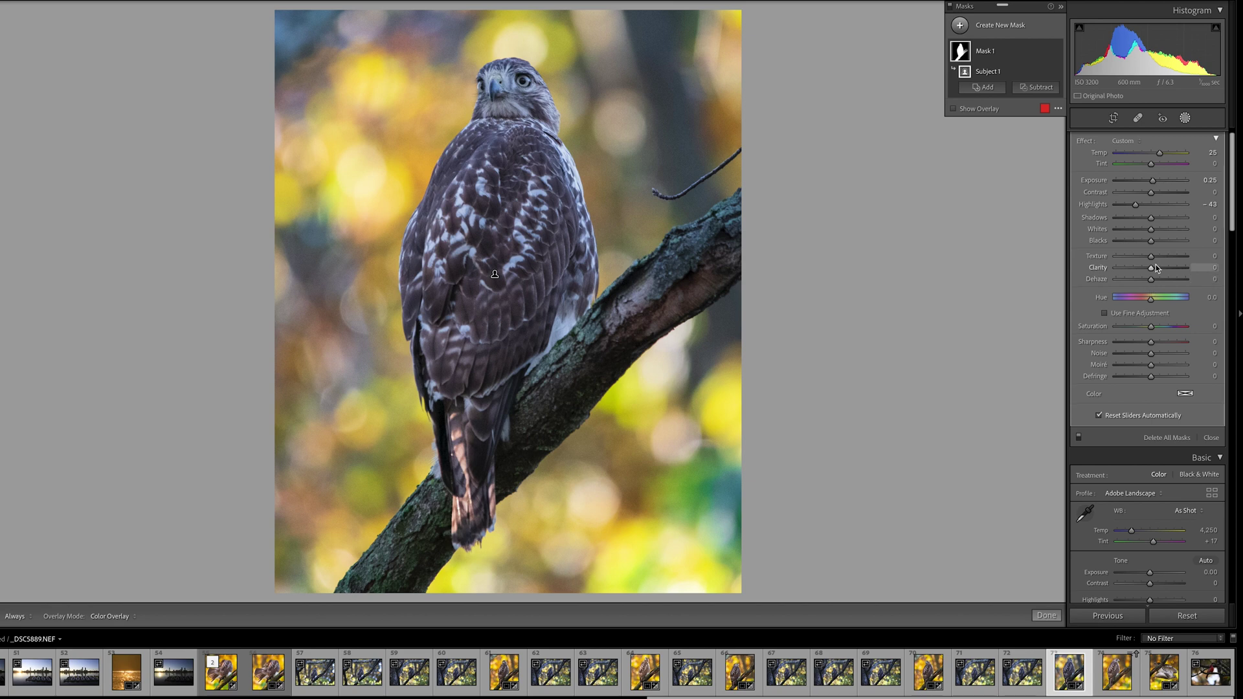
{"action": "scroll", "coordinate": [1152, 275], "scroll_direction": "up", "scroll_amount": 1}
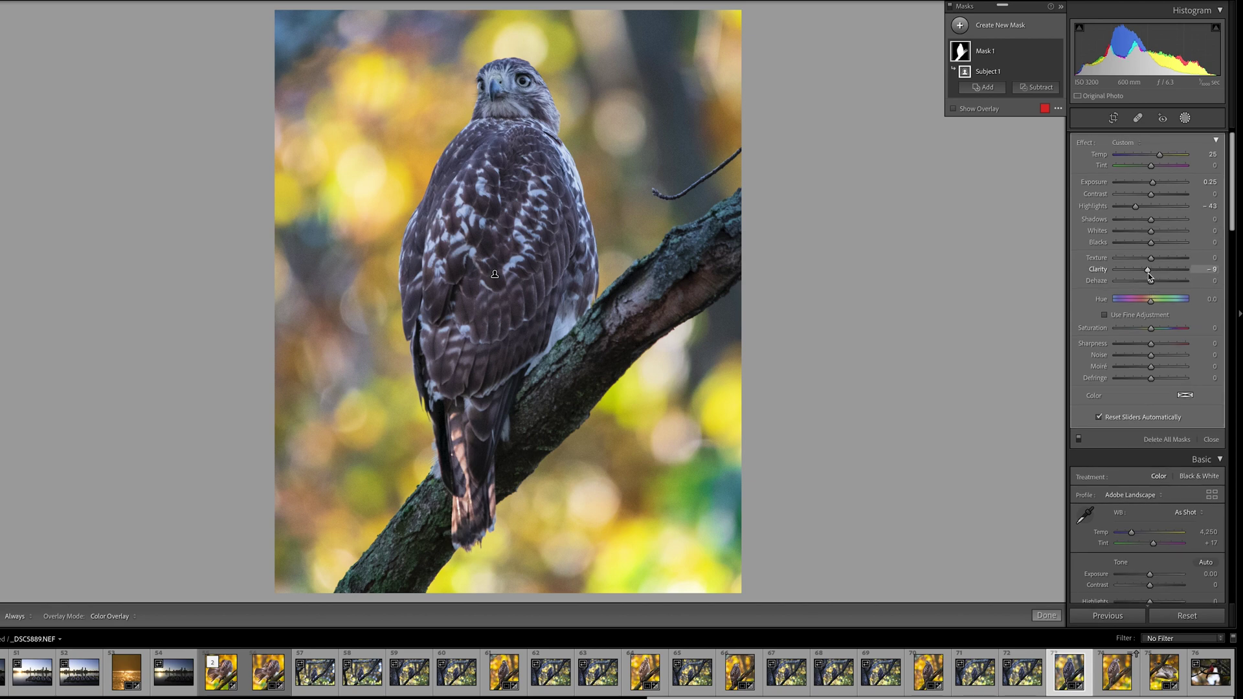
{"action": "left_click_drag", "start_coordinate": [1148, 273], "coordinate": [1146, 274]}
{"action": "scroll", "coordinate": [1147, 285], "scroll_direction": "up", "scroll_amount": 2}
{"action": "left_click_drag", "start_coordinate": [1151, 354], "coordinate": [1164, 355]}
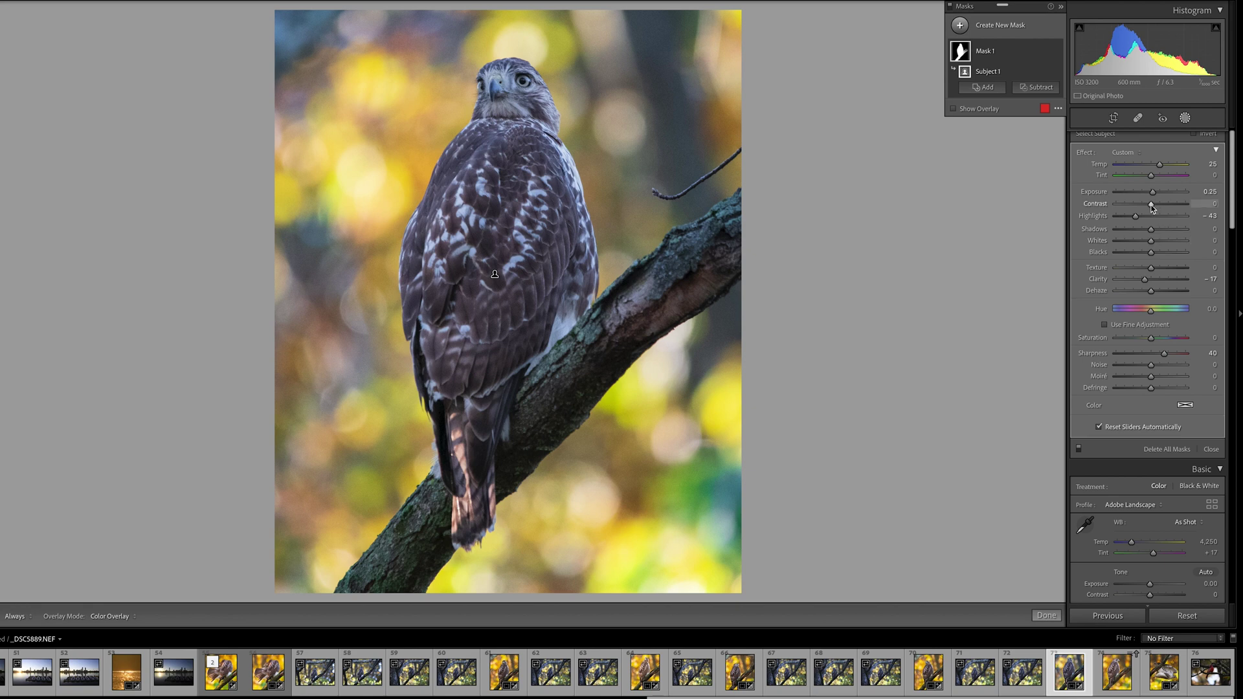
- Add contrast and warm the hawk mask to Temp 40, checking against the before view
{"action": "left_click_drag", "start_coordinate": [1152, 205], "coordinate": [1155, 205]}
{"action": "left_click_drag", "start_coordinate": [1160, 168], "coordinate": [1166, 166]}
{"action": "key", "text": "backslash"}
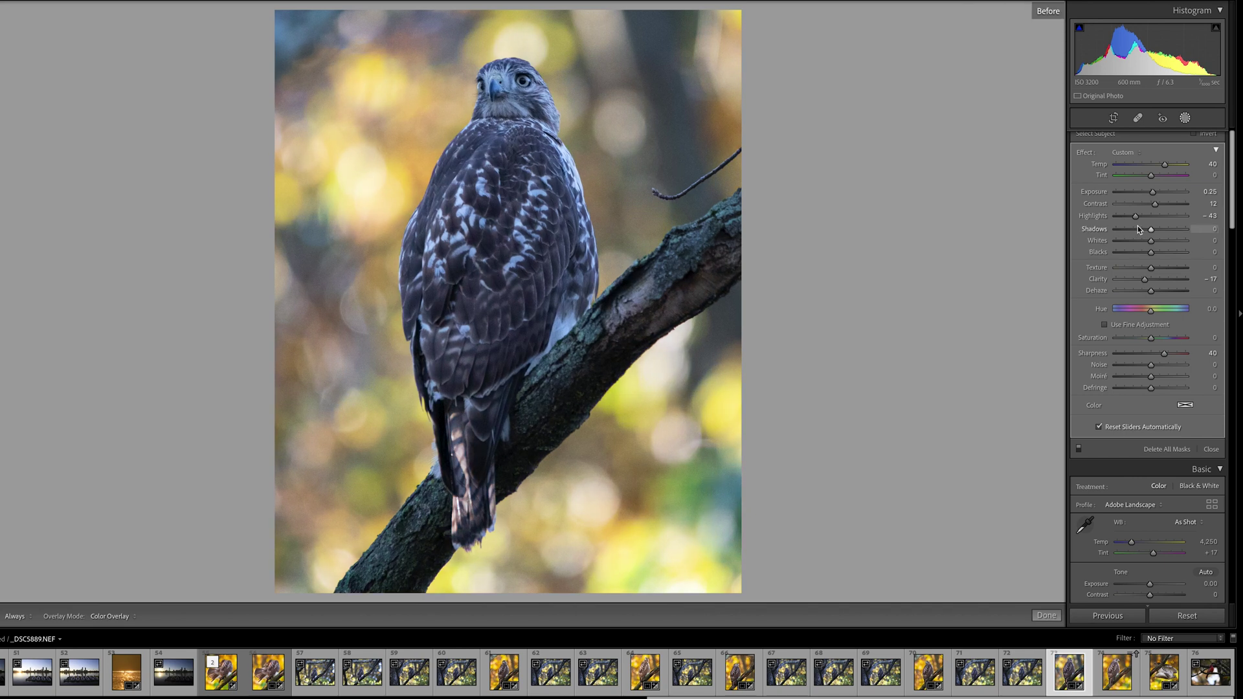
{"action": "key", "text": "backslash"}
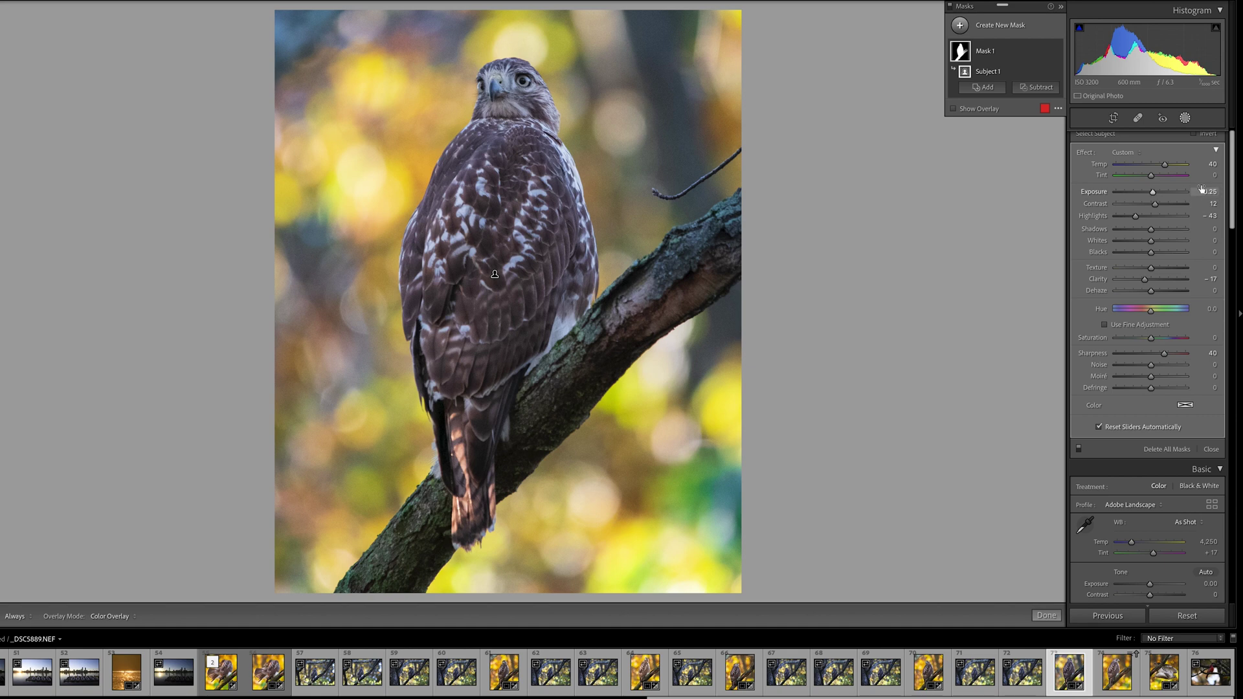
- Set the hawk mask to Whites 24, Highlights -70 and Exposure 0.38, then commit it
{"action": "left_click_drag", "start_coordinate": [1157, 247], "coordinate": [1162, 245]}
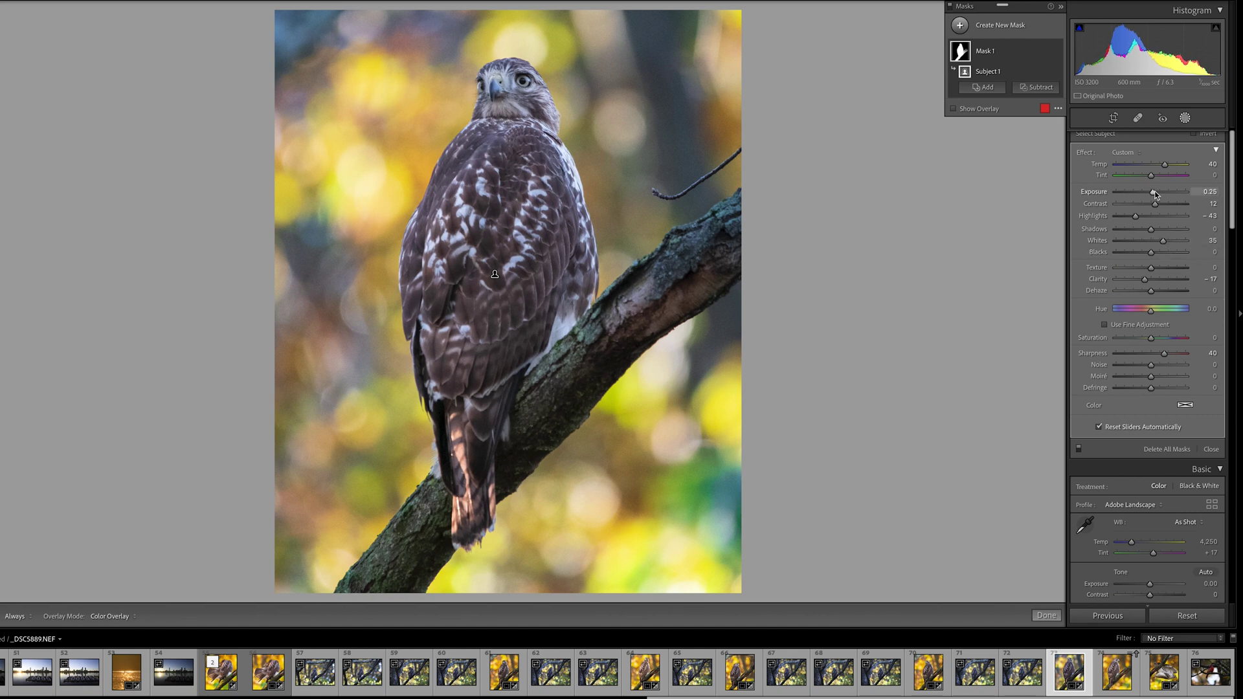
{"action": "left_click_drag", "start_coordinate": [1125, 222], "coordinate": [1159, 243]}
{"action": "left_click_drag", "start_coordinate": [1155, 191], "coordinate": [1157, 193]}
{"action": "key", "text": "backslash"}
{"action": "key", "text": "backslash"}
{"action": "scroll", "coordinate": [1178, 170], "scroll_direction": "down", "scroll_amount": 2}
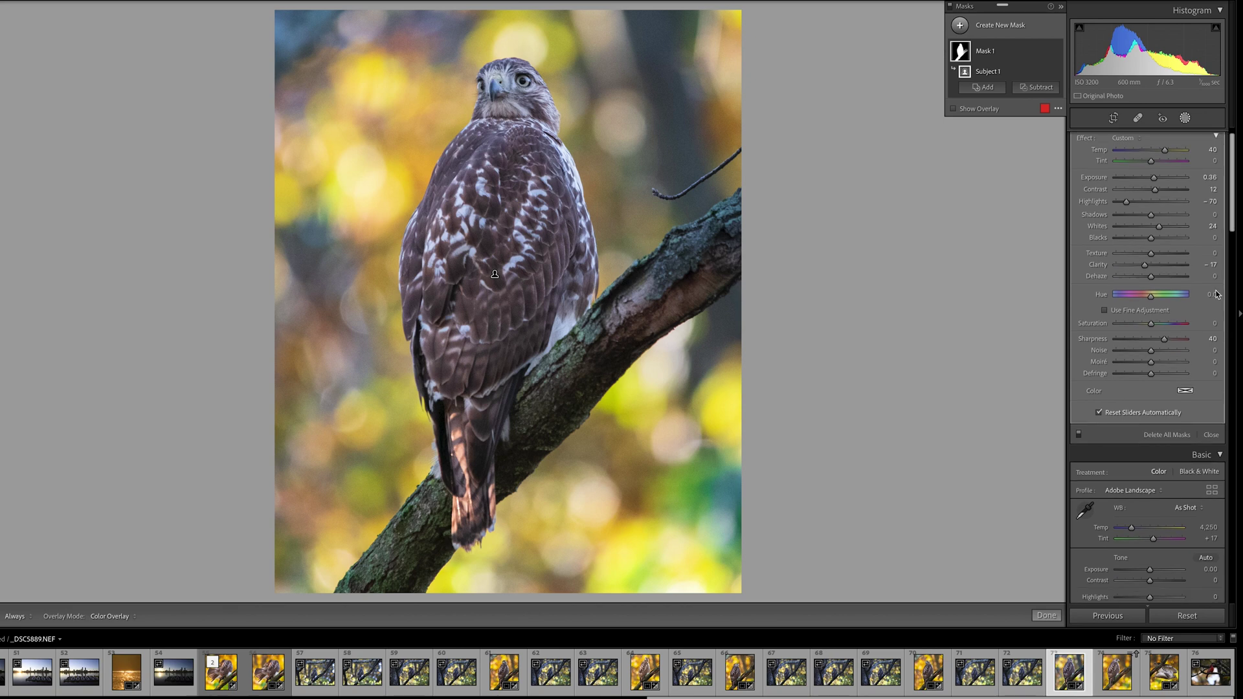
{"action": "left_click", "coordinate": [1048, 615]}
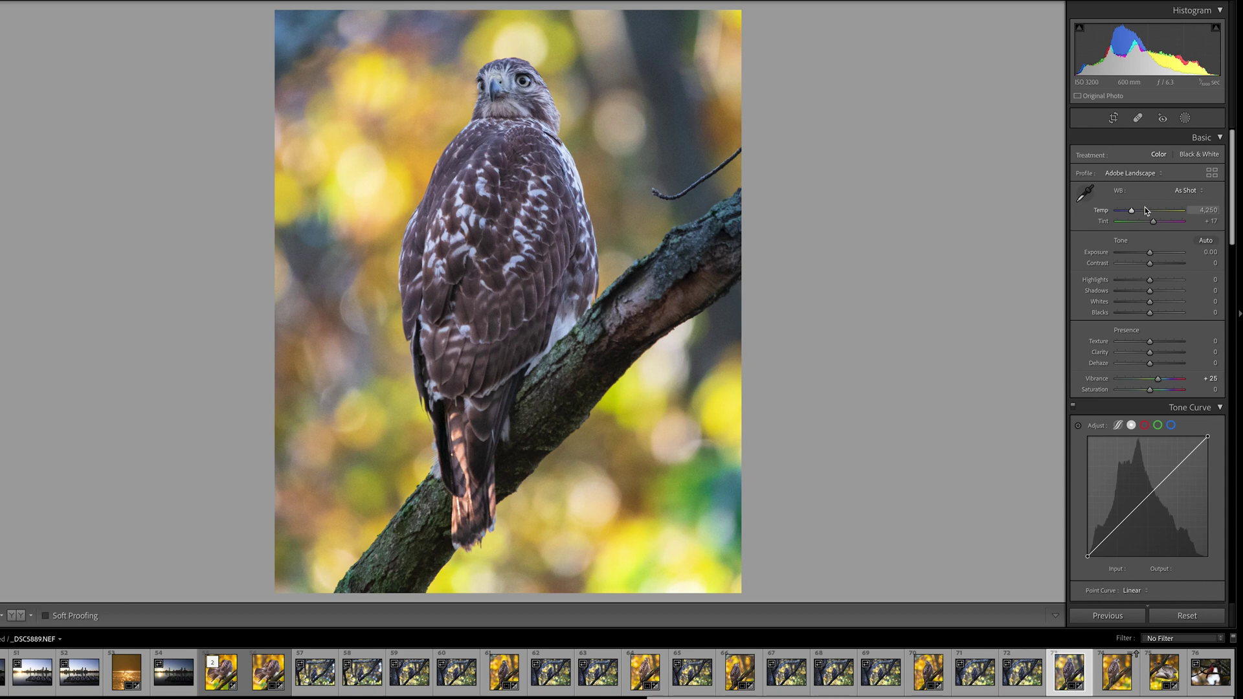
- Warm the global white balance to Temp 4,730 and set Exposure to +0.20
{"action": "left_click_drag", "start_coordinate": [1132, 211], "coordinate": [1136, 211]}
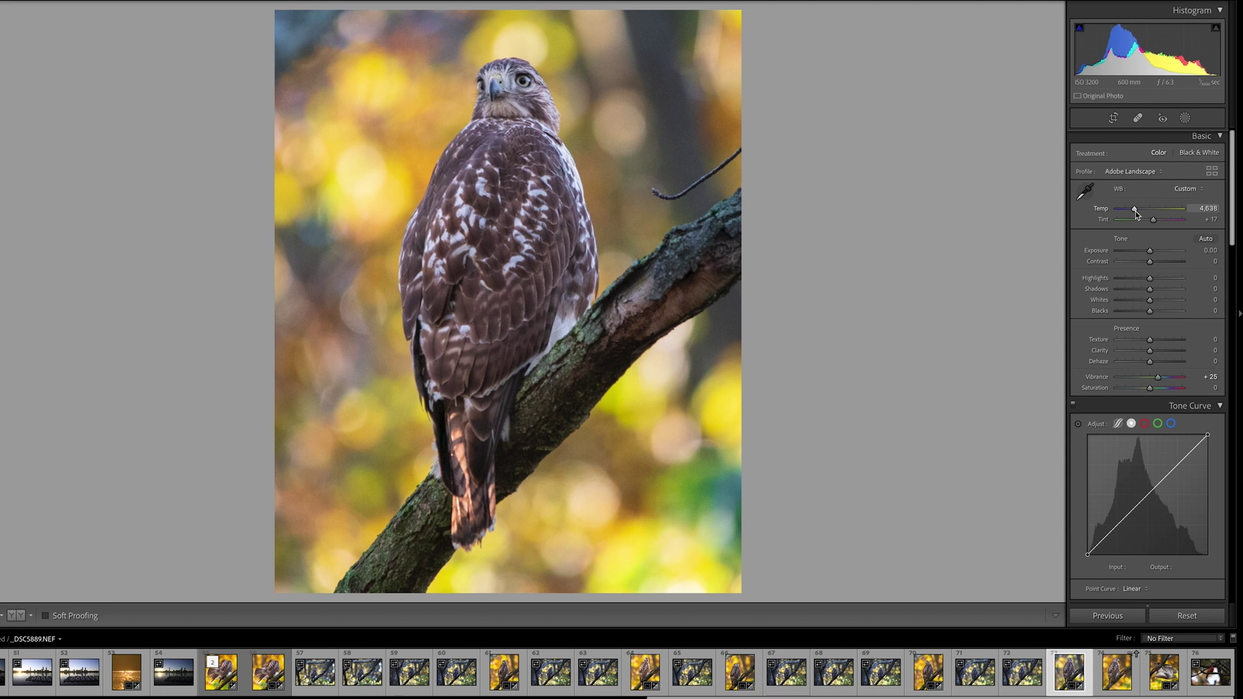
{"action": "left_click_drag", "start_coordinate": [1135, 211], "coordinate": [1137, 211]}
{"action": "scroll", "coordinate": [1137, 214], "scroll_direction": "down", "scroll_amount": 1}
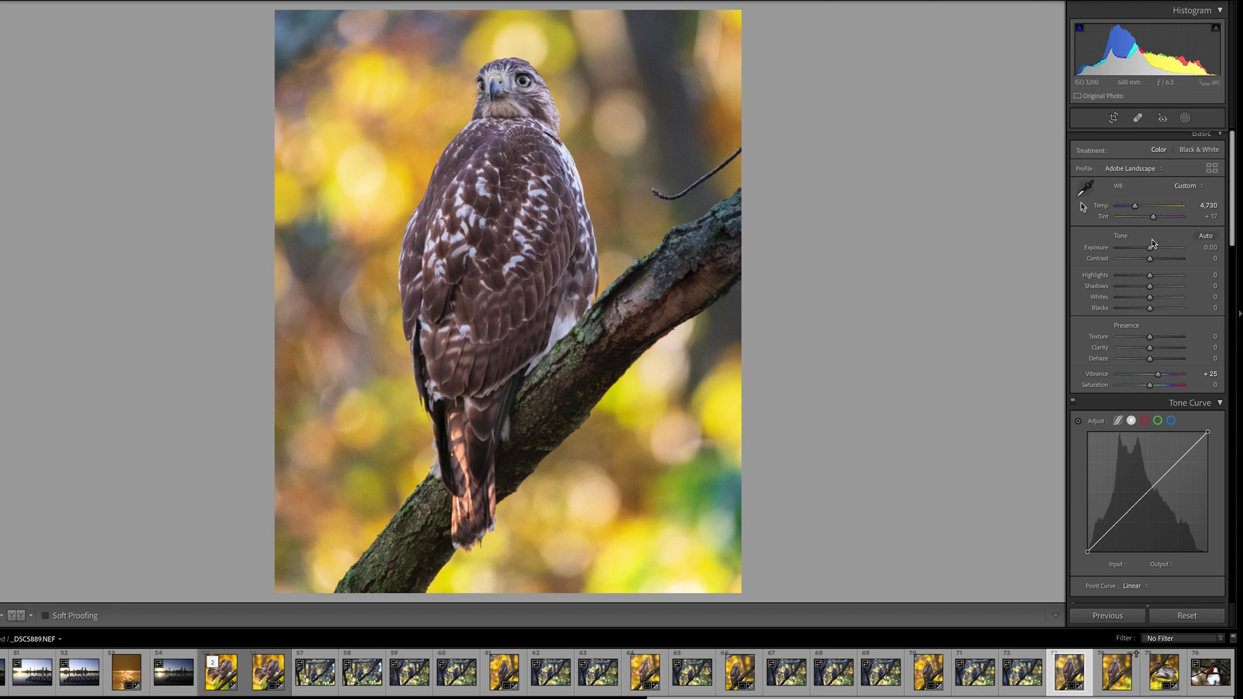
{"action": "key", "text": "shift+w"}
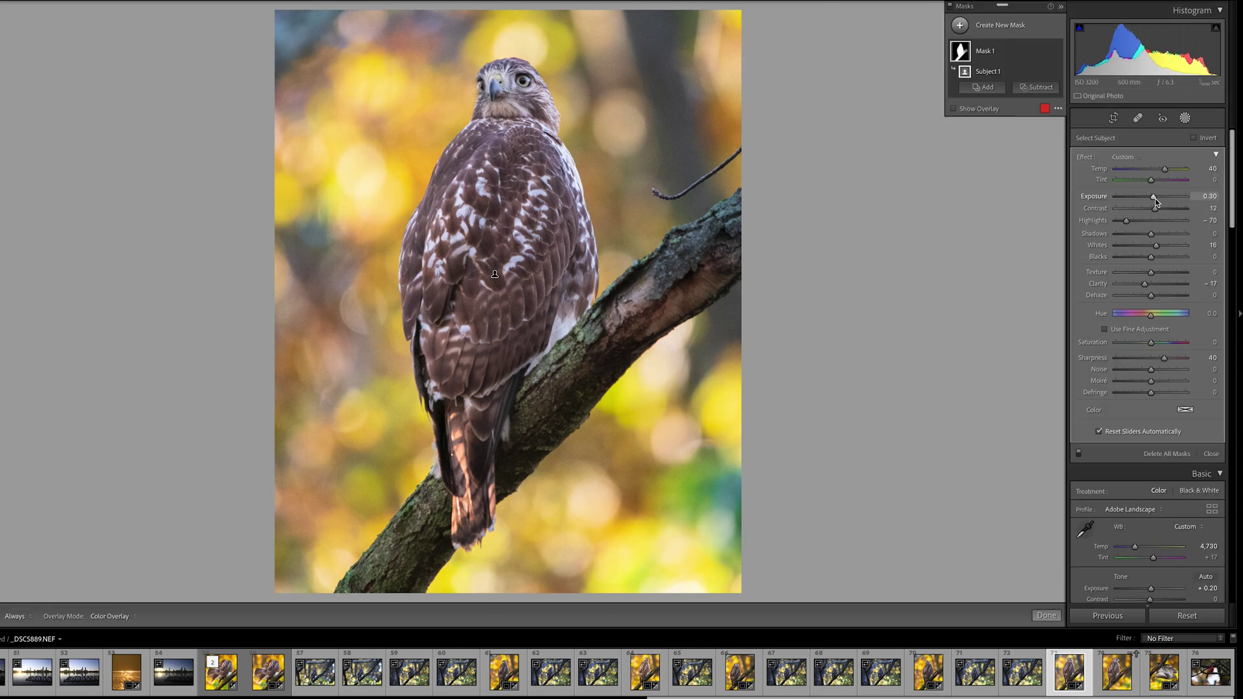
- Add Mask 2 with Select Subject and invert it onto the background
{"action": "left_click", "coordinate": [1046, 615]}
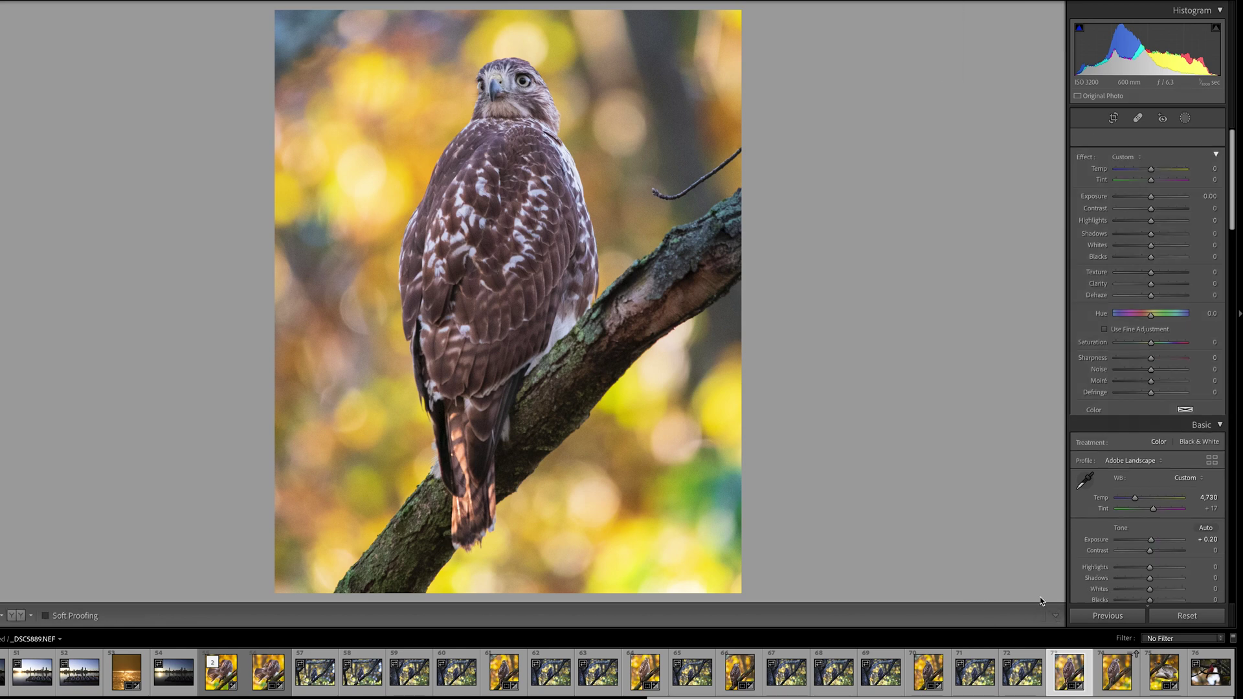
{"action": "left_click", "coordinate": [1189, 119]}
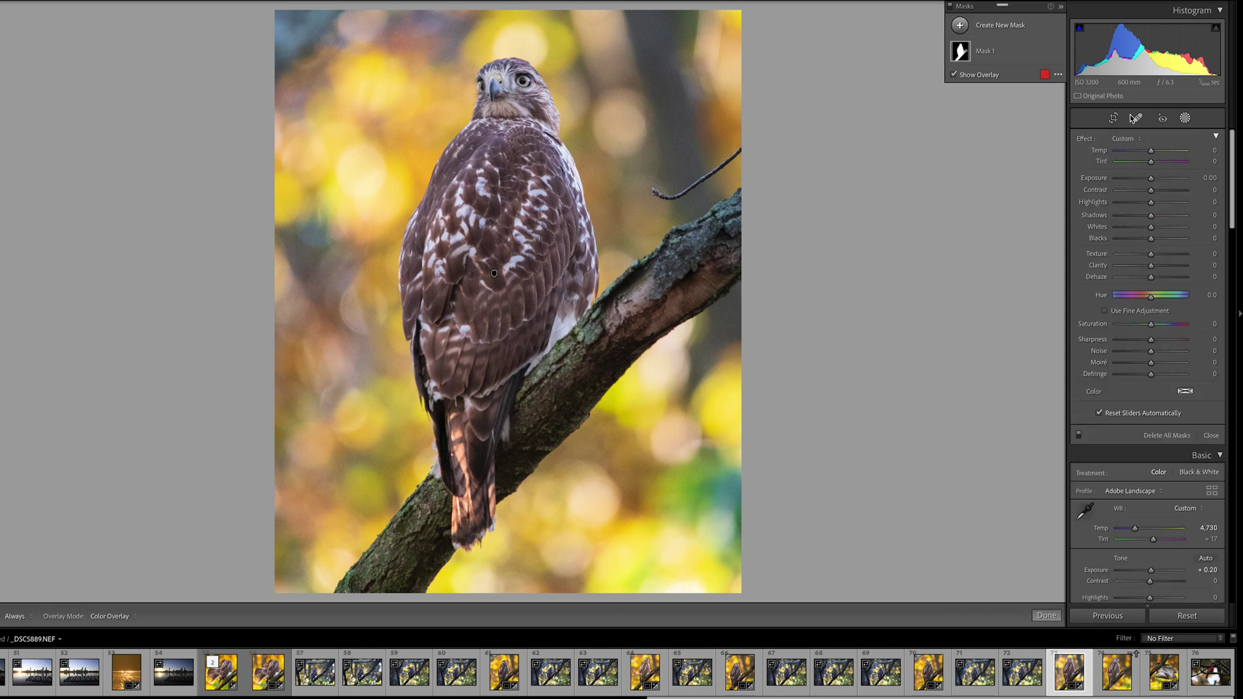
{"action": "mouse_move", "coordinate": [966, 61]}
{"action": "right_click", "coordinate": [961, 37]}
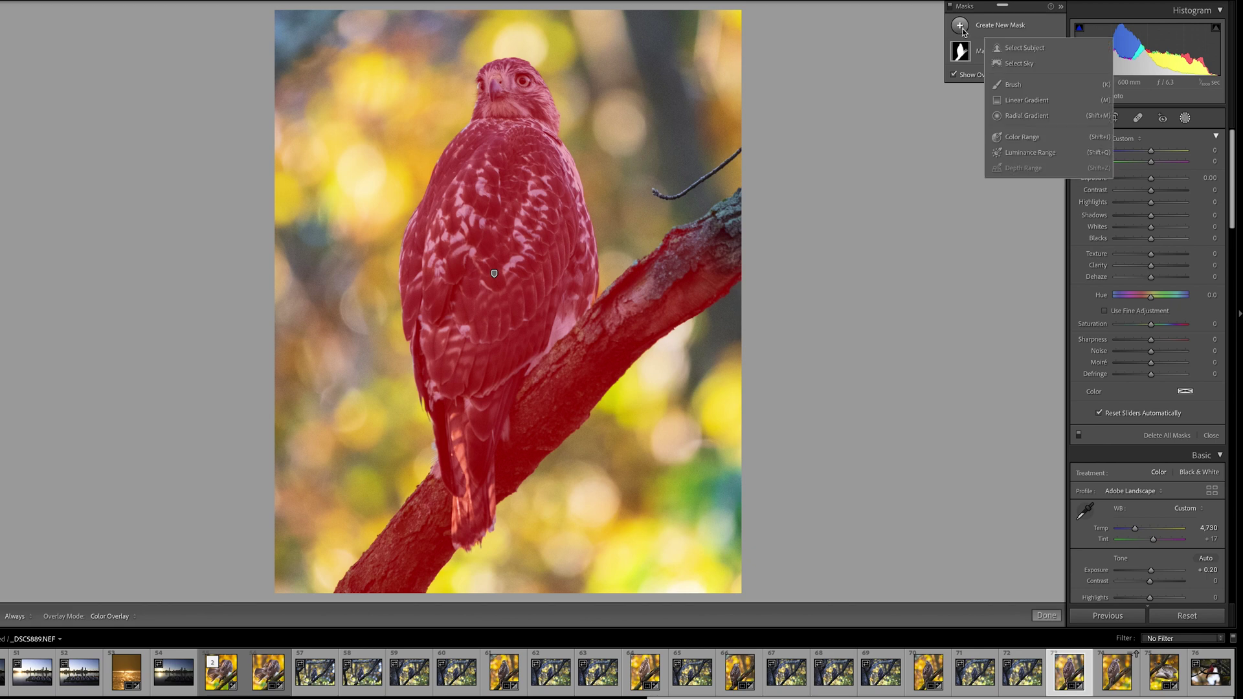
{"action": "left_click", "coordinate": [1033, 53]}
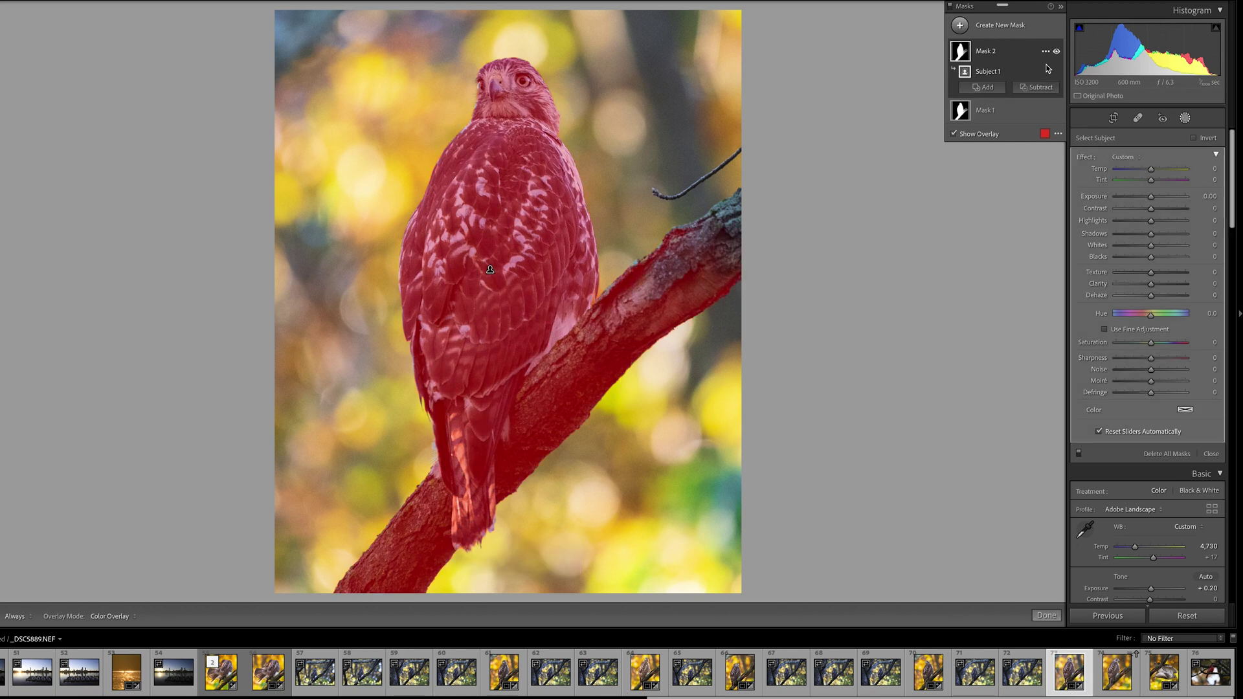
{"action": "left_click", "coordinate": [1206, 138]}
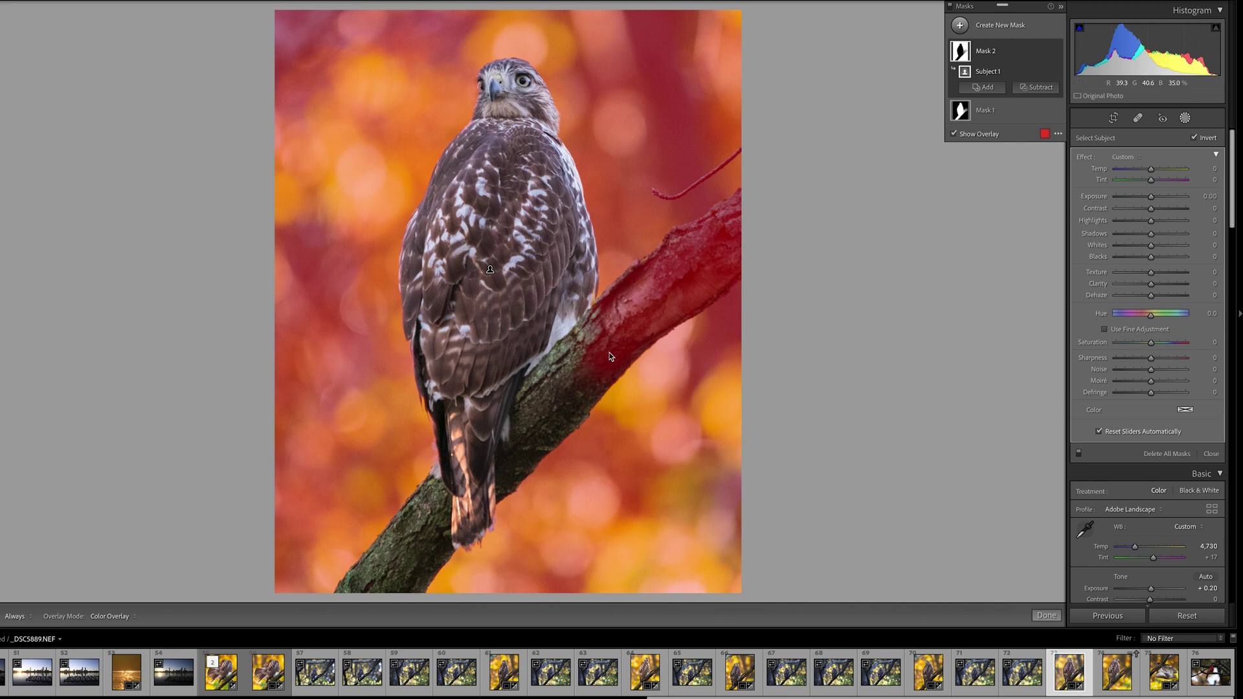
{"action": "left_click", "coordinate": [1036, 87]}
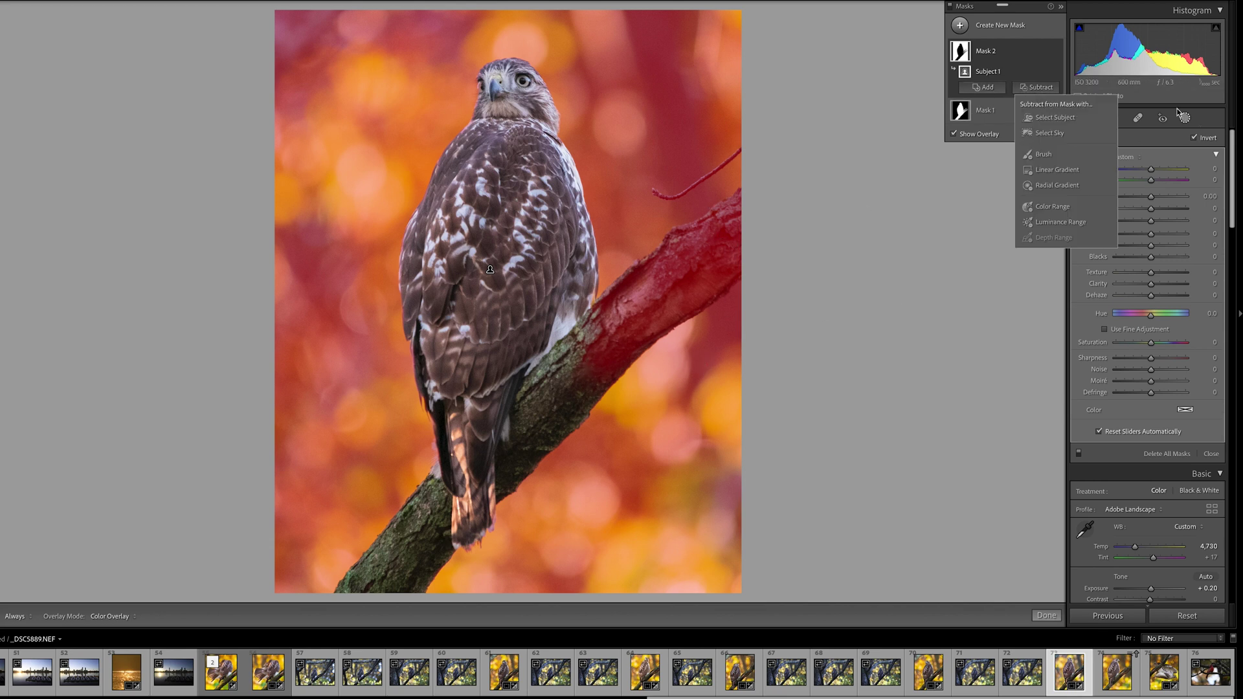
- Paint out the upper branch from Mask 2 with an enlarged subtract brush
{"action": "left_click", "coordinate": [1044, 154]}
{"action": "scroll", "coordinate": [648, 302], "scroll_direction": "up", "scroll_amount": 4}
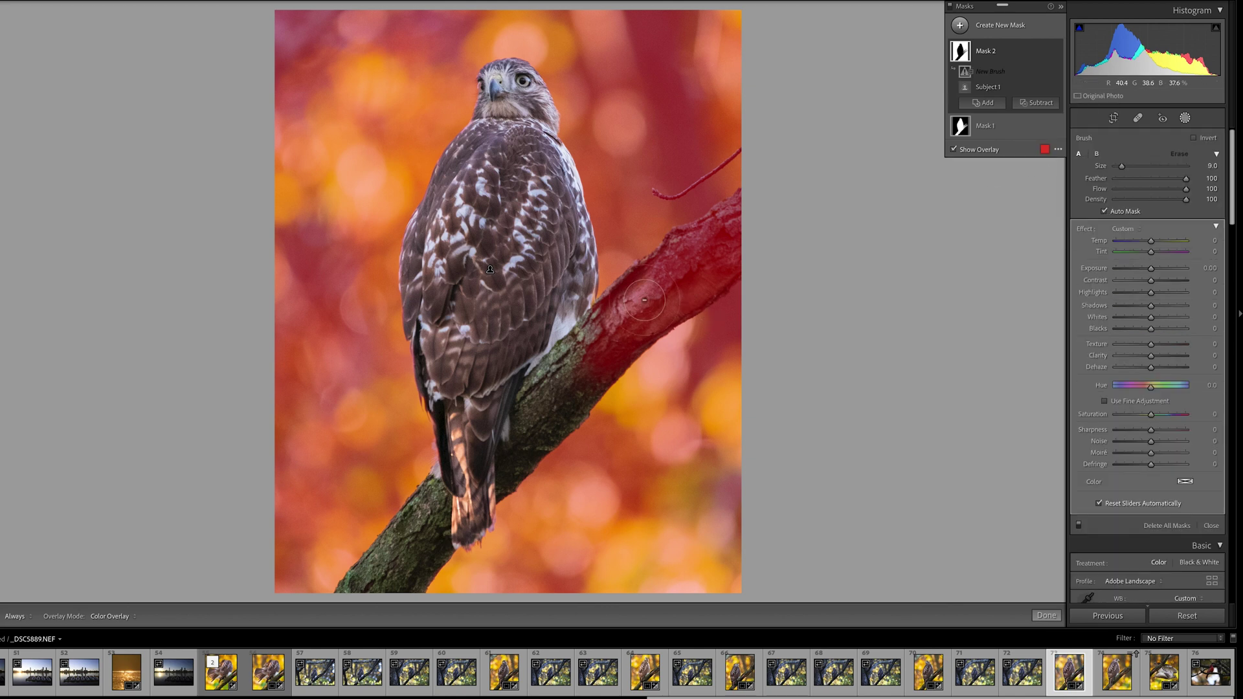
{"action": "key", "text": "h"}
{"action": "mouse_move", "coordinate": [646, 313]}
{"action": "left_mouse_down"}
{"action": "mouse_move", "coordinate": [758, 210]}
{"action": "mouse_move", "coordinate": [605, 331]}
{"action": "mouse_move", "coordinate": [618, 310]}
{"action": "mouse_move", "coordinate": [745, 217]}
{"action": "mouse_move", "coordinate": [733, 254]}
{"action": "mouse_move", "coordinate": [592, 362]}
{"action": "mouse_move", "coordinate": [639, 296]}
{"action": "mouse_move", "coordinate": [607, 320]}
{"action": "mouse_move", "coordinate": [638, 291]}
{"action": "mouse_move", "coordinate": [619, 300]}
{"action": "mouse_move", "coordinate": [632, 284]}
{"action": "mouse_move", "coordinate": [750, 207]}
{"action": "mouse_move", "coordinate": [709, 247]}
{"action": "left_mouse_up"}
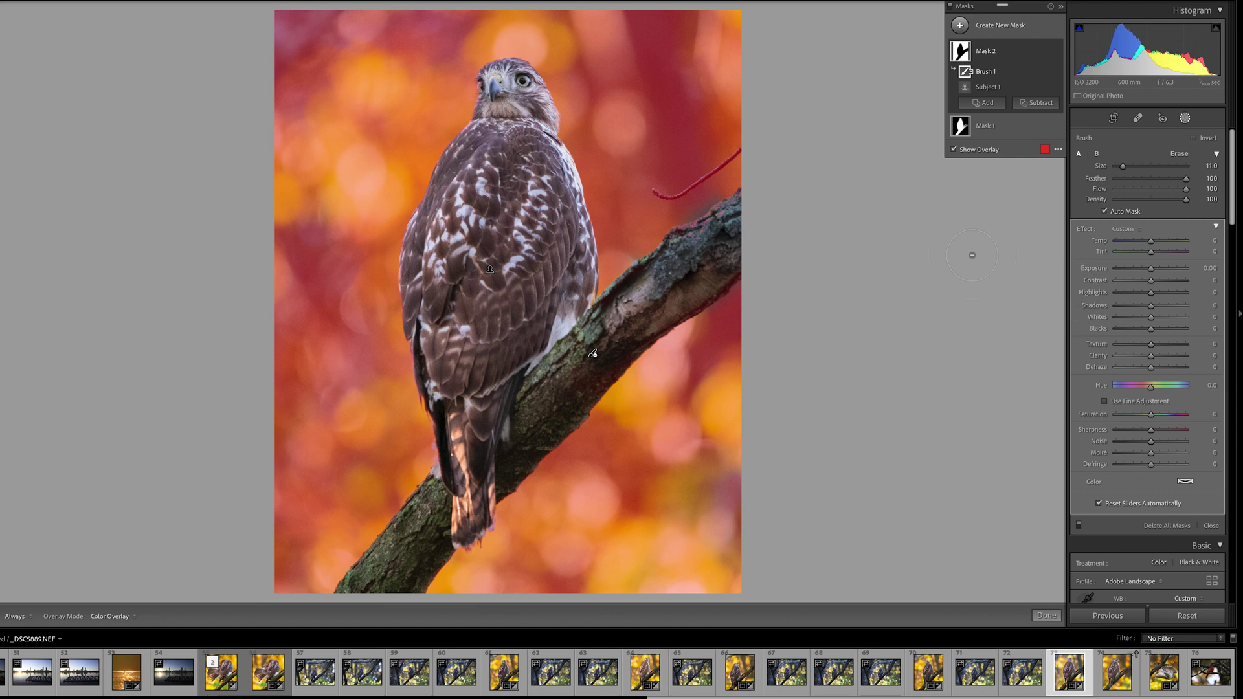
{"action": "left_click", "coordinate": [974, 105]}
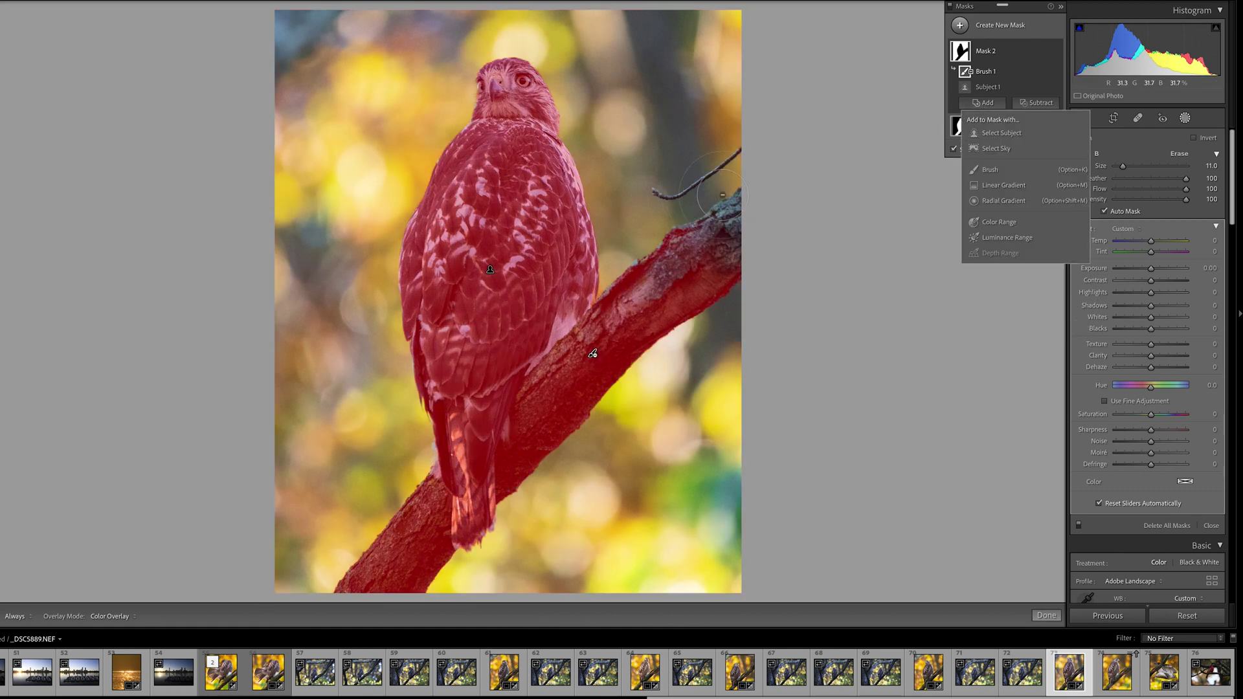
- Give the background Mask 2 Clarity -21, Exposure -0.13 and Contrast 5, then close masking
{"action": "left_click", "coordinate": [1046, 616]}
{"action": "left_click", "coordinate": [1046, 615]}
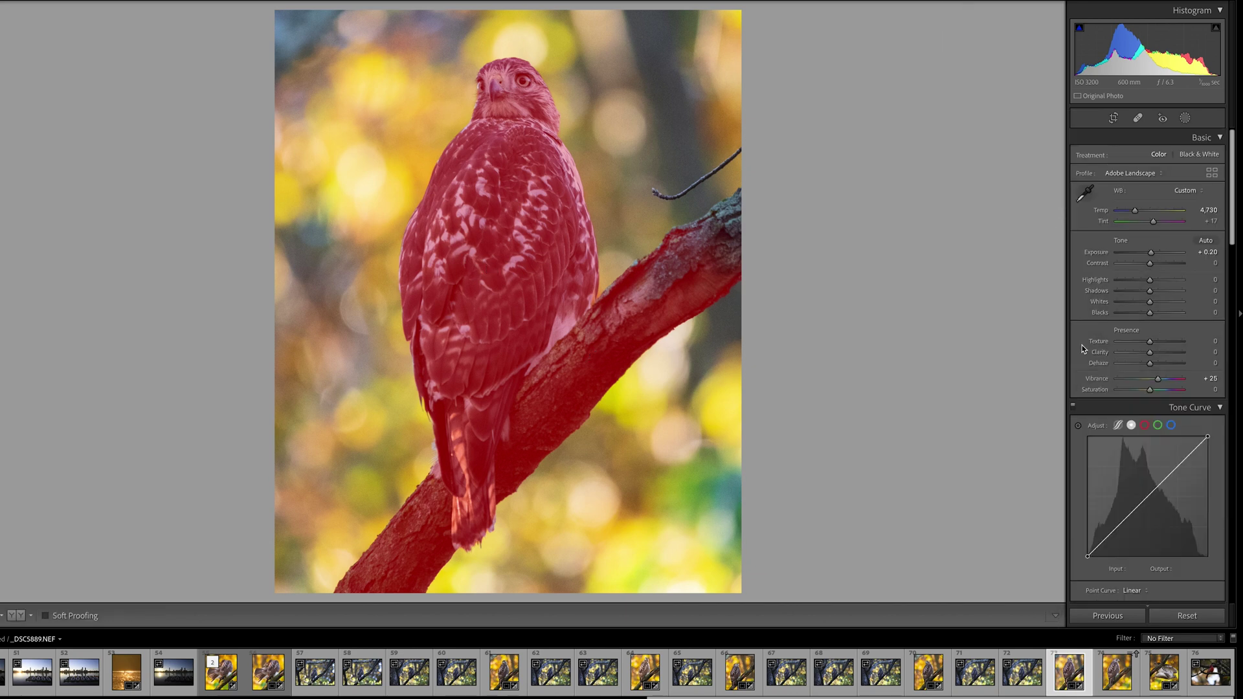
{"action": "left_click", "coordinate": [1186, 118]}
{"action": "left_click", "coordinate": [960, 77]}
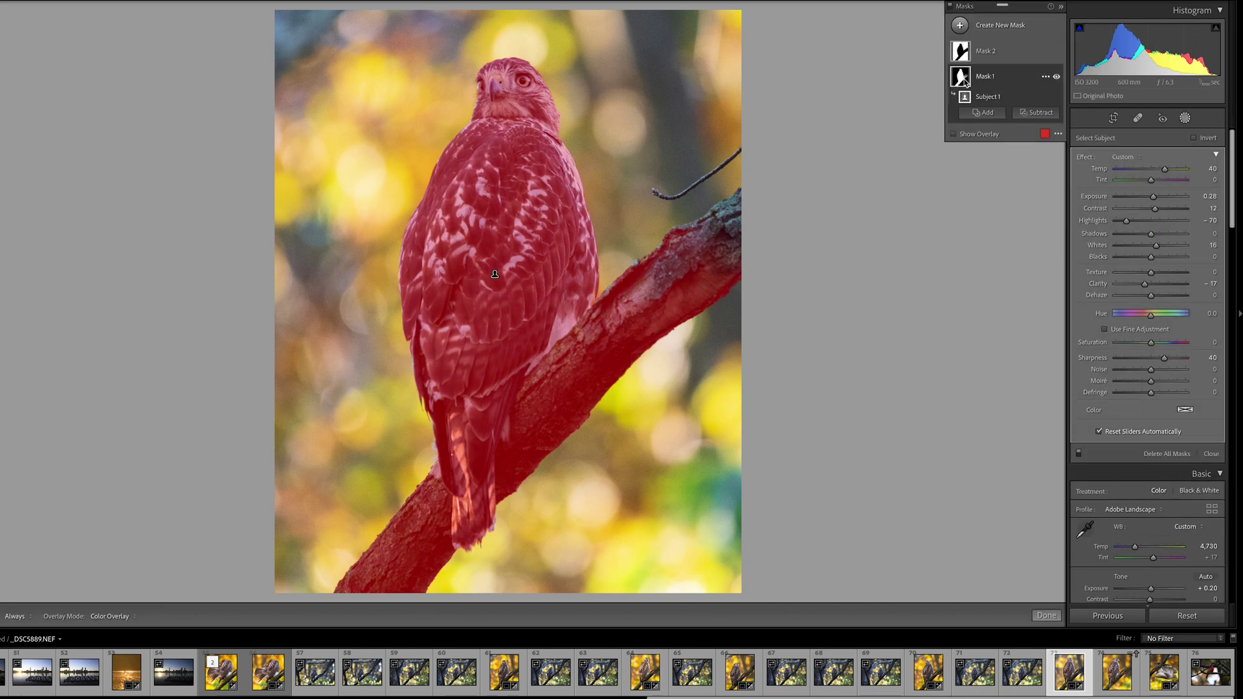
{"action": "left_click", "coordinate": [963, 57]}
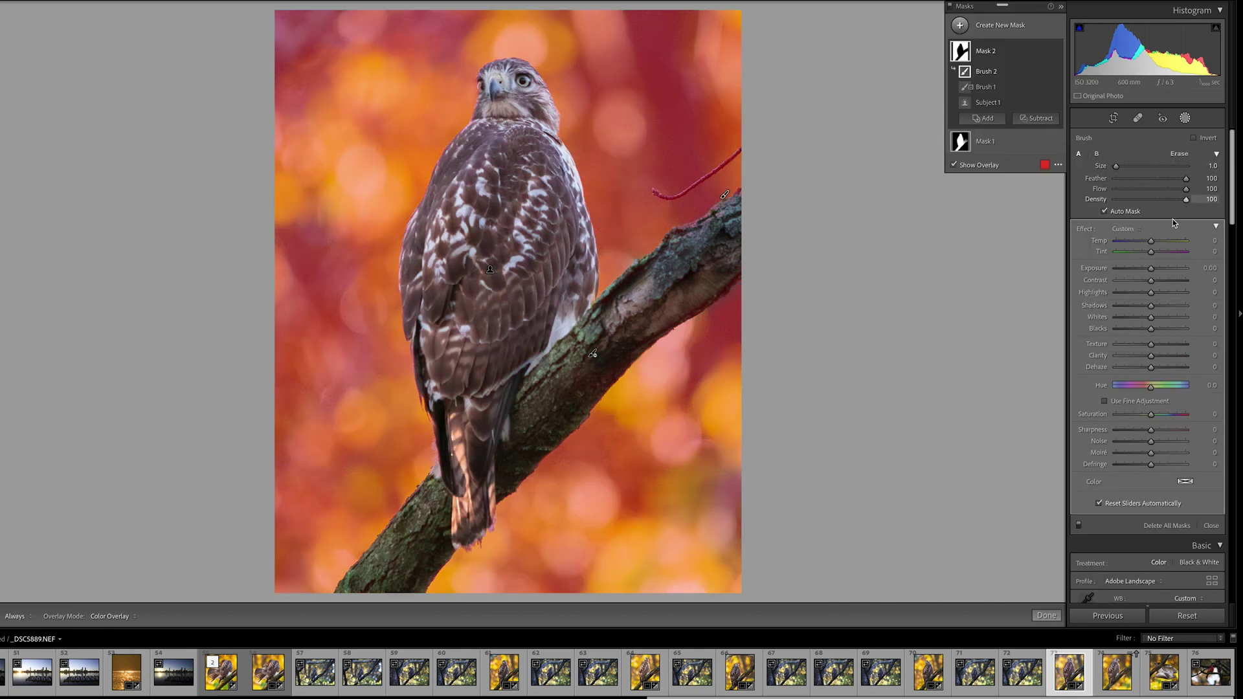
{"action": "left_click_drag", "start_coordinate": [1150, 356], "coordinate": [1142, 359]}
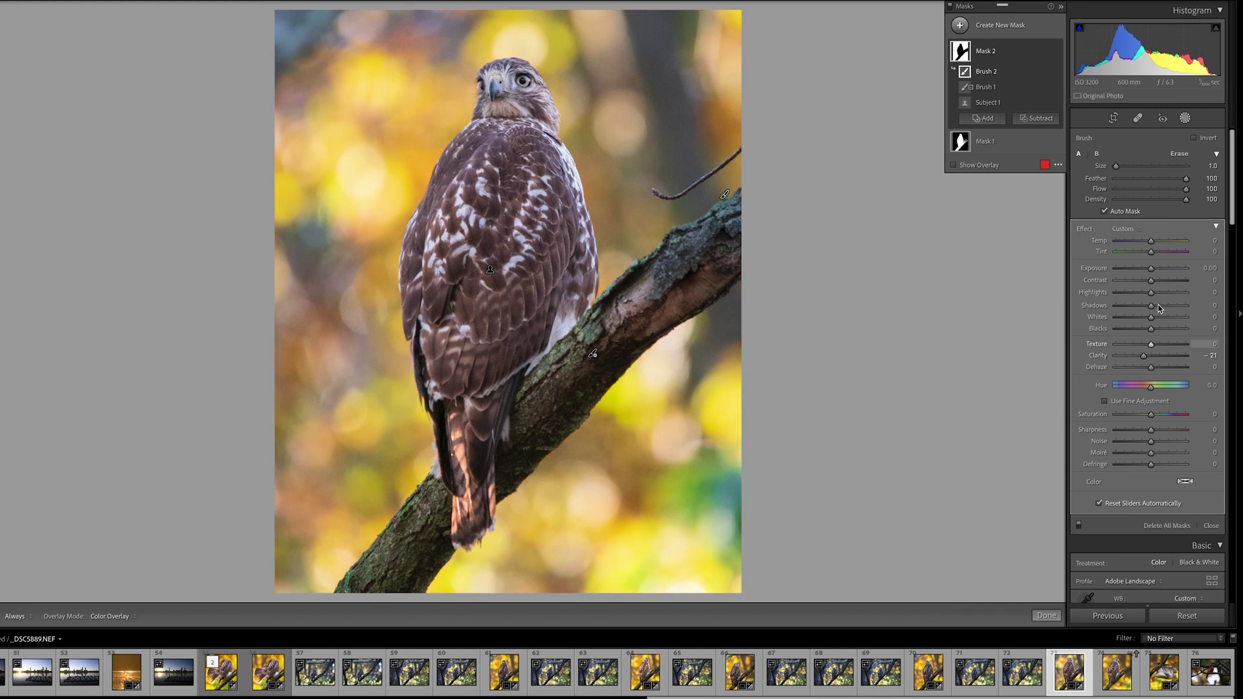
{"action": "left_click_drag", "start_coordinate": [1152, 273], "coordinate": [1150, 274]}
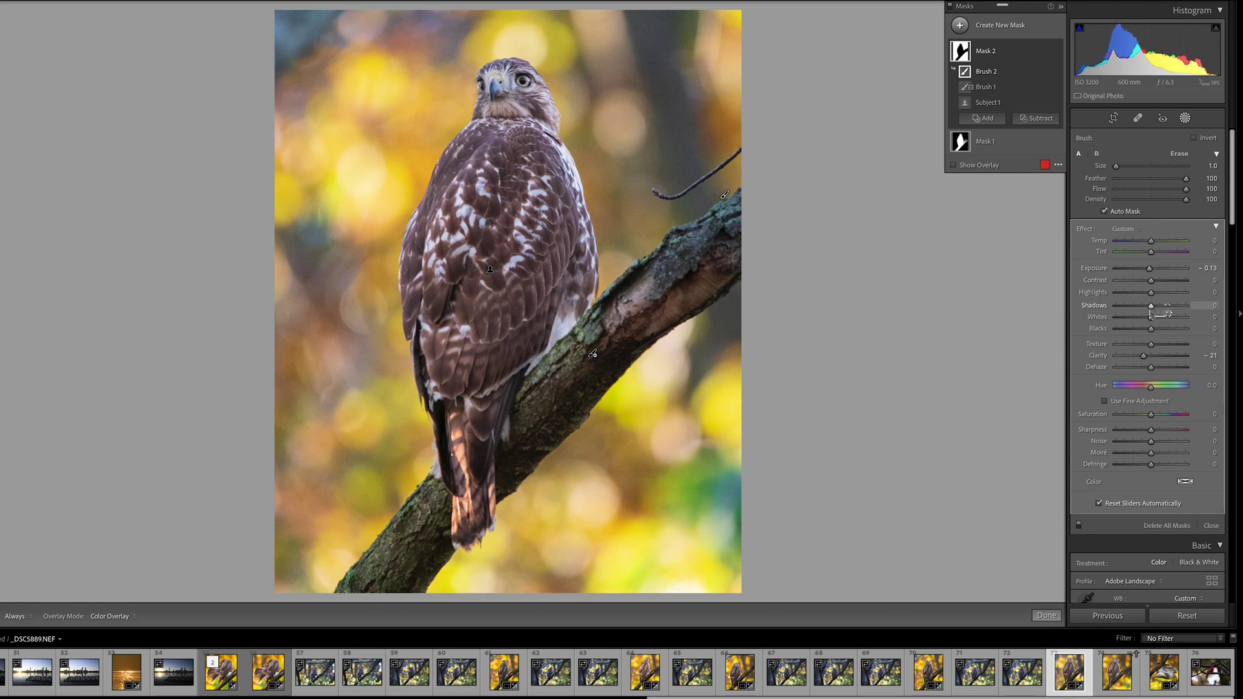
{"action": "left_click_drag", "start_coordinate": [1151, 281], "coordinate": [1153, 281]}
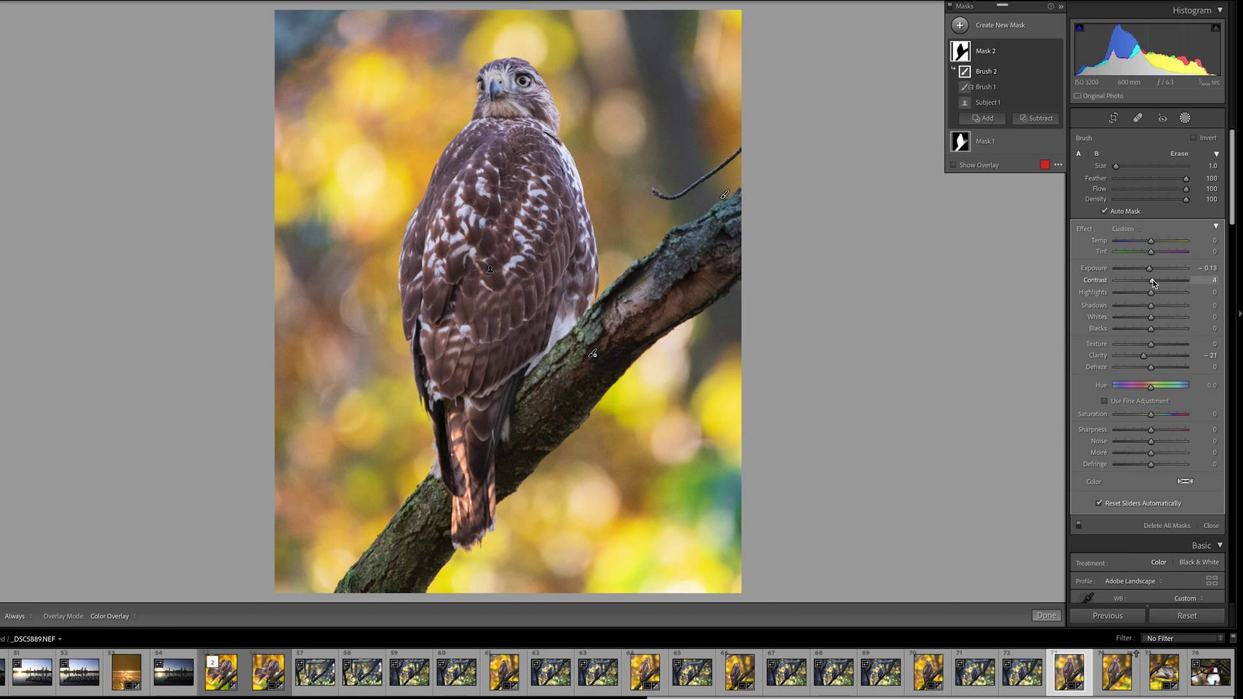
{"action": "left_click", "coordinate": [1045, 616]}
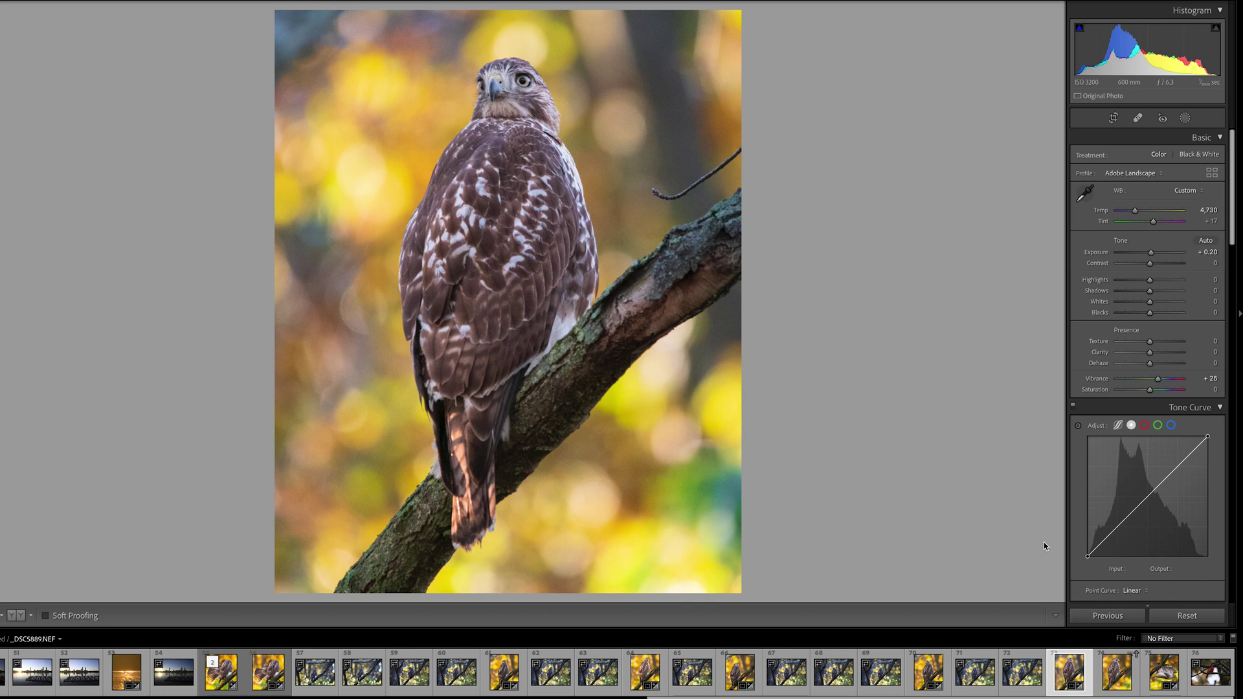
- Compare with the original, then warm the global Temp from 4,730 to about 5,499
{"action": "key", "text": "backslash"}
{"action": "key", "text": "backslash"}
{"action": "key", "text": "backslash"}
{"action": "key", "text": "backslash"}
{"action": "scroll", "coordinate": [1146, 323], "scroll_direction": "down", "scroll_amount": 5}
{"action": "scroll", "coordinate": [1146, 323], "scroll_direction": "up", "scroll_amount": 5}
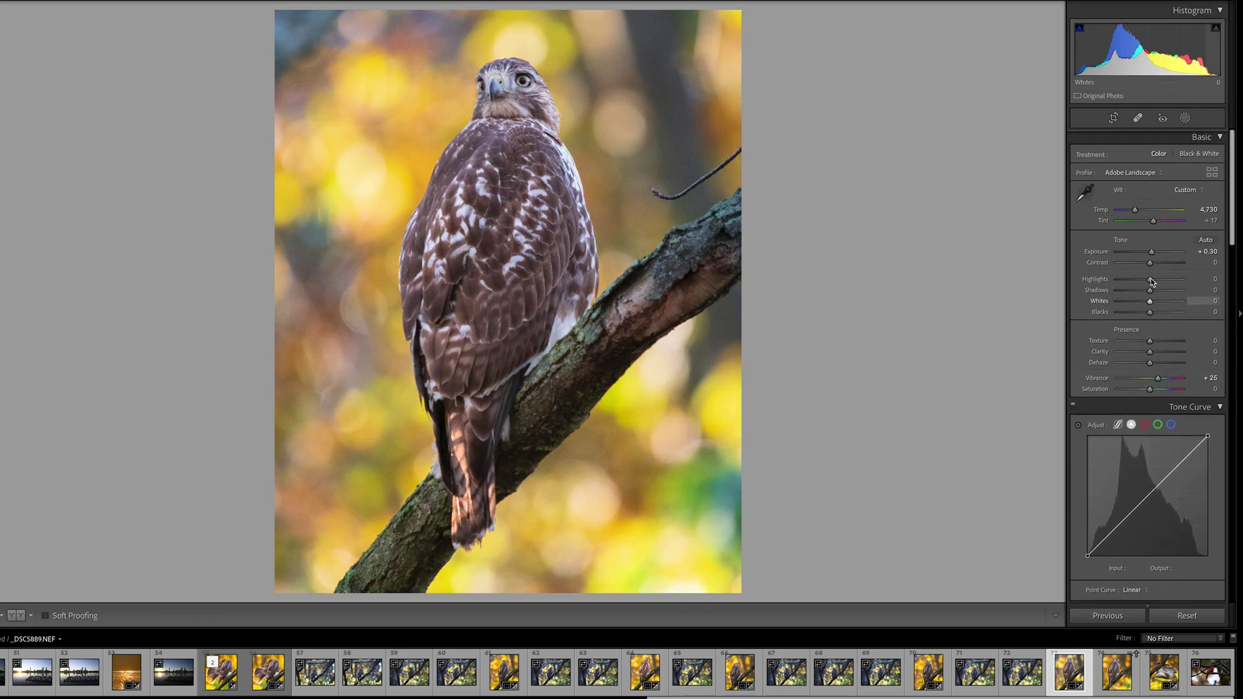
{"action": "left_click", "coordinate": [1140, 211]}
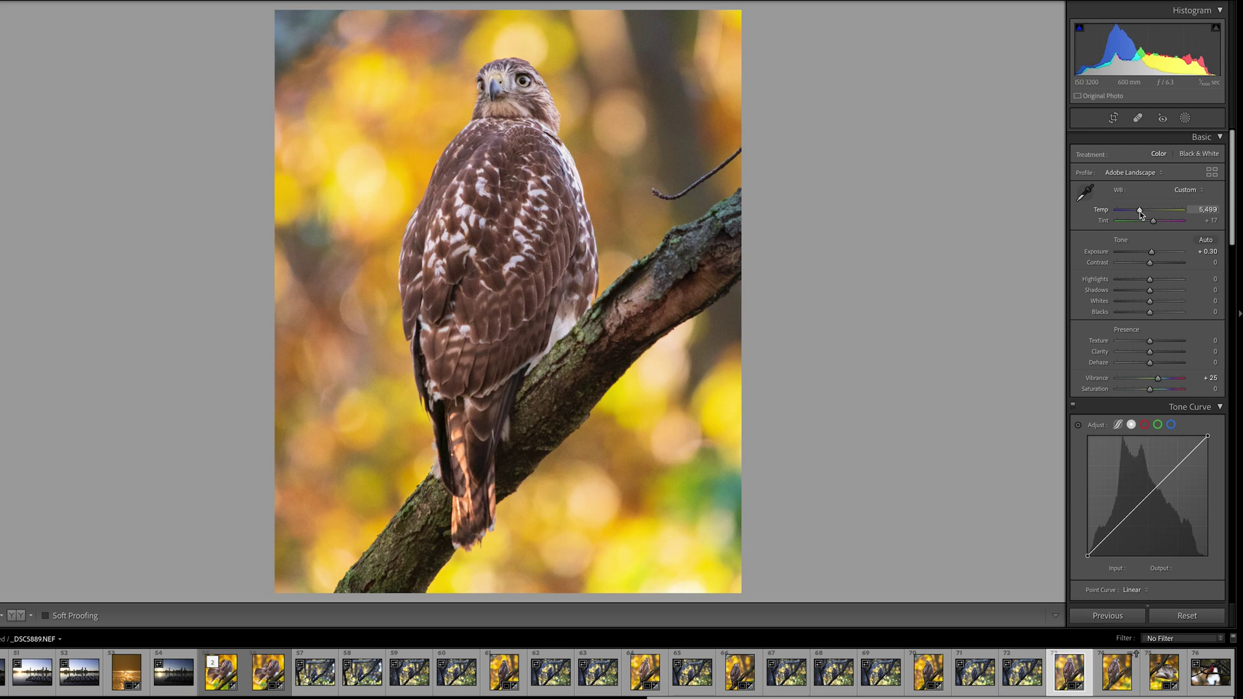
{"action": "scroll", "coordinate": [1140, 211], "scroll_direction": "down", "scroll_amount": 1}
{"action": "scroll", "coordinate": [1139, 212], "scroll_direction": "down", "scroll_amount": 1}
{"action": "scroll", "coordinate": [1139, 212], "scroll_direction": "up", "scroll_amount": 1}
{"action": "scroll", "coordinate": [1140, 212], "scroll_direction": "up", "scroll_amount": 2}
{"action": "left_click", "coordinate": [1185, 117]}
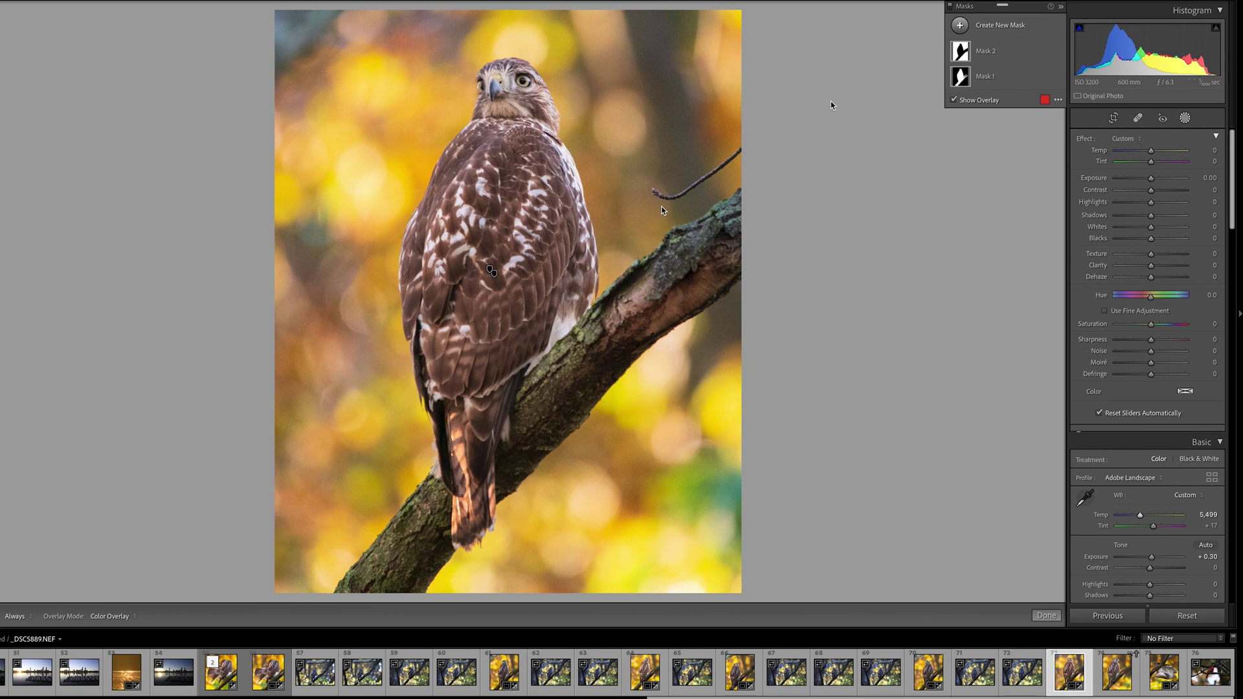
- Cool the hawk subject mask to Temp 12 and deepen its Blacks to -9
{"action": "left_click", "coordinate": [968, 78]}
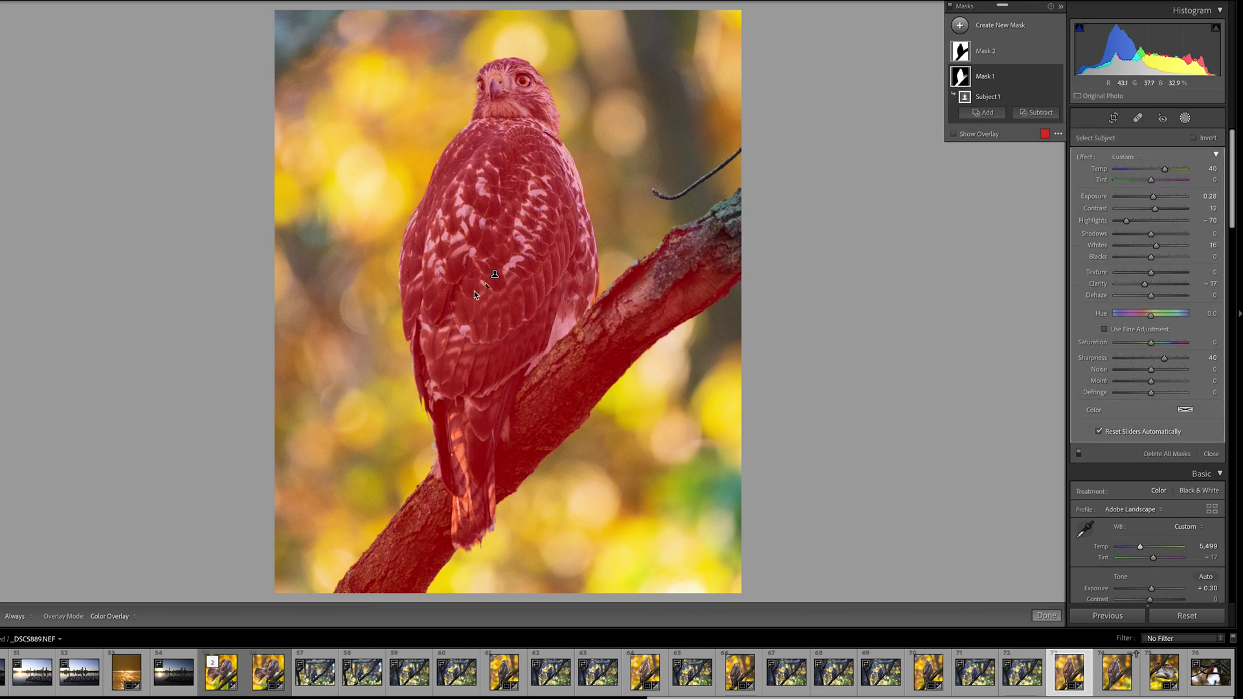
{"action": "left_click_drag", "start_coordinate": [1167, 171], "coordinate": [1160, 173]}
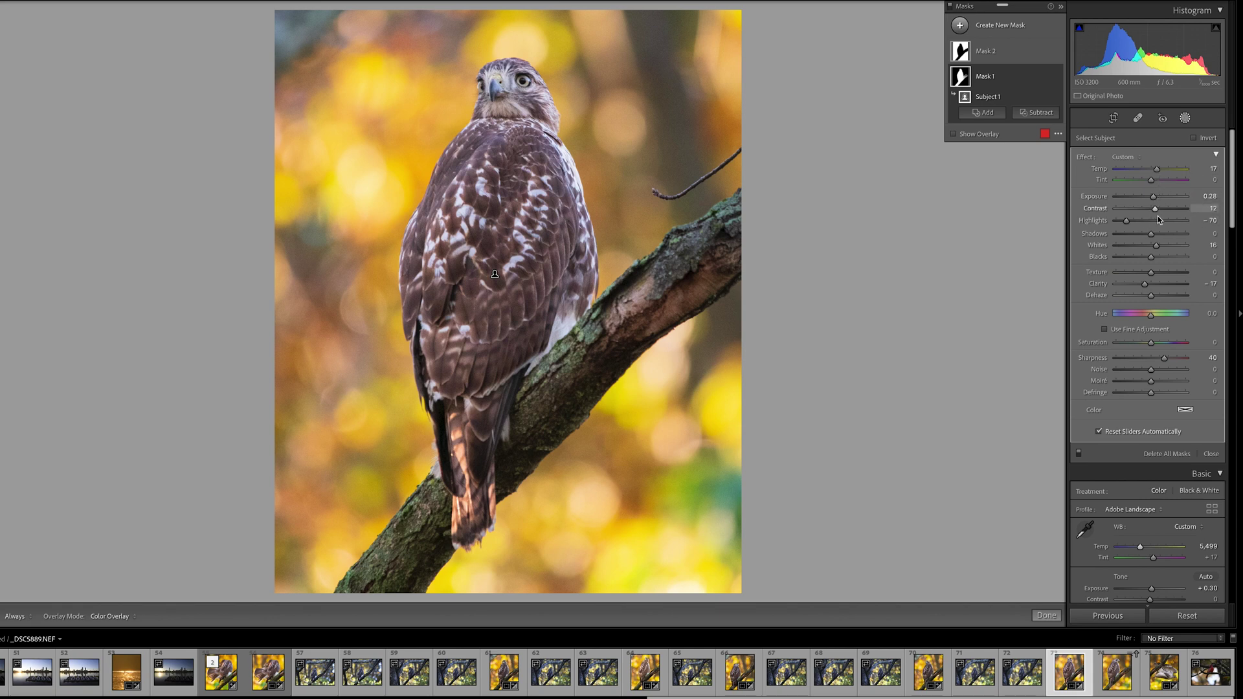
{"action": "left_click_drag", "start_coordinate": [1151, 260], "coordinate": [1150, 260]}
{"action": "left_click_drag", "start_coordinate": [1150, 258], "coordinate": [1125, 223]}
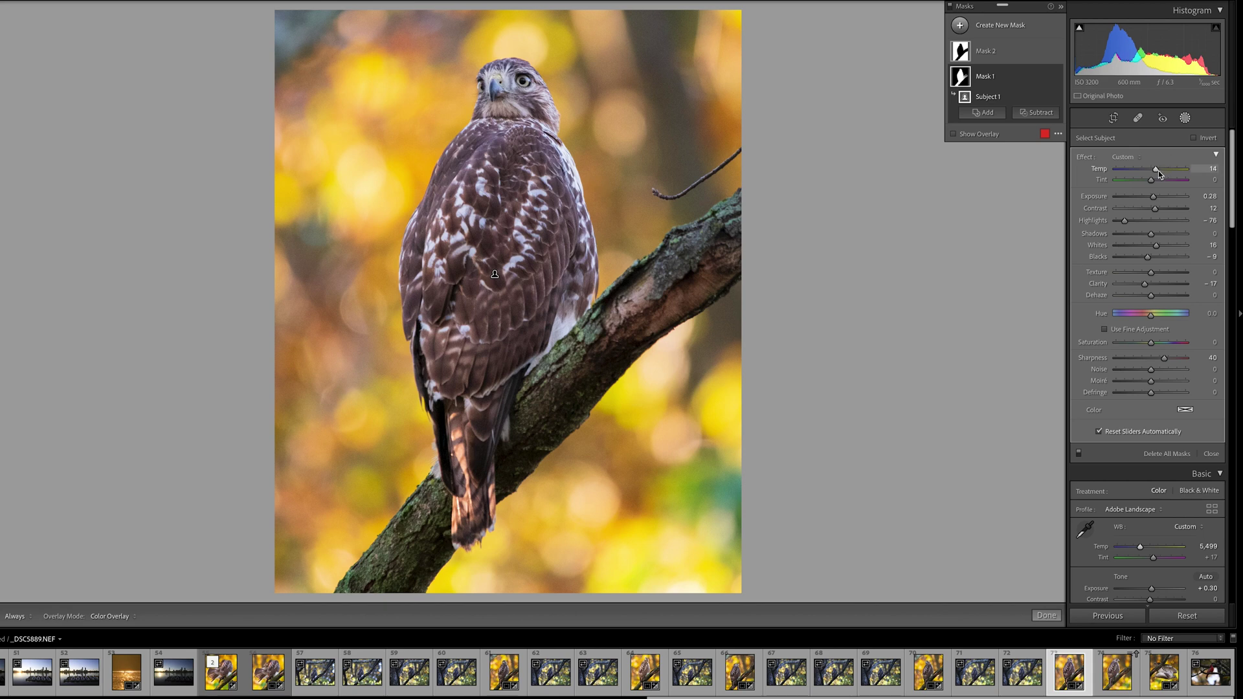
{"action": "left_click_drag", "start_coordinate": [1159, 171], "coordinate": [1157, 171]}
- Raise global Exposure to +0.50 with Contrast +7, toggling Before/After to compare
{"action": "left_click", "coordinate": [1107, 616]}
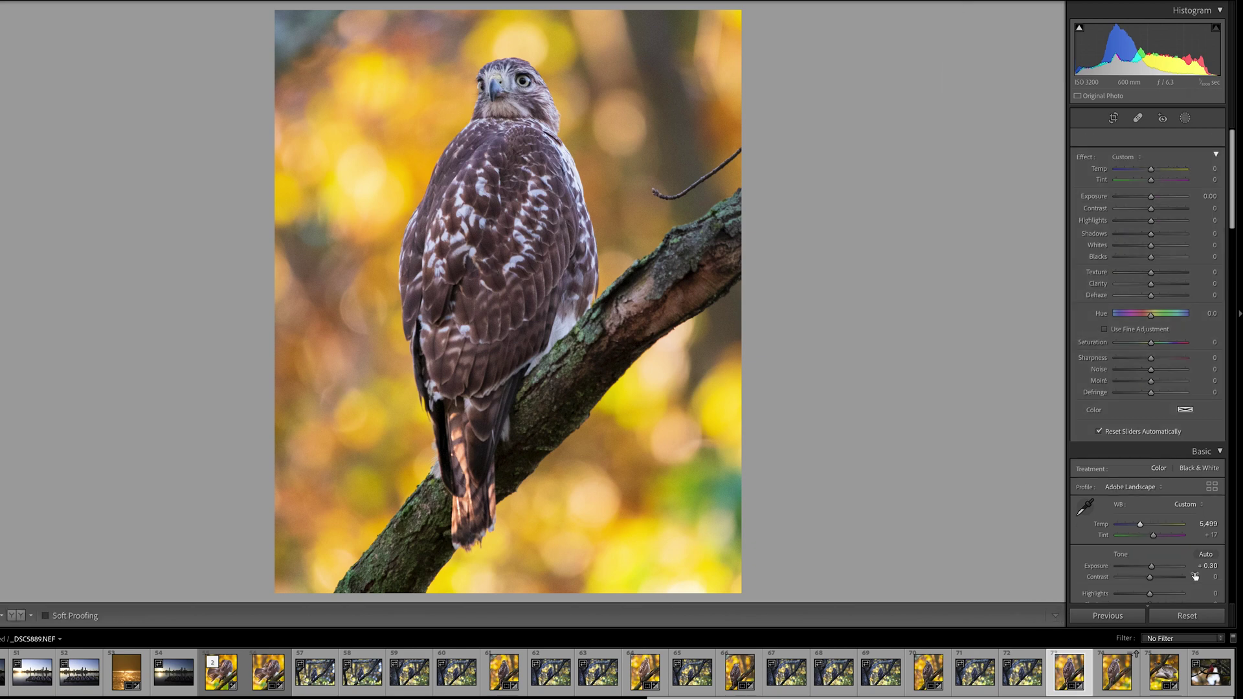
{"action": "key", "text": "backslash"}
{"action": "key", "text": "backslash"}
{"action": "key", "text": "backslash"}
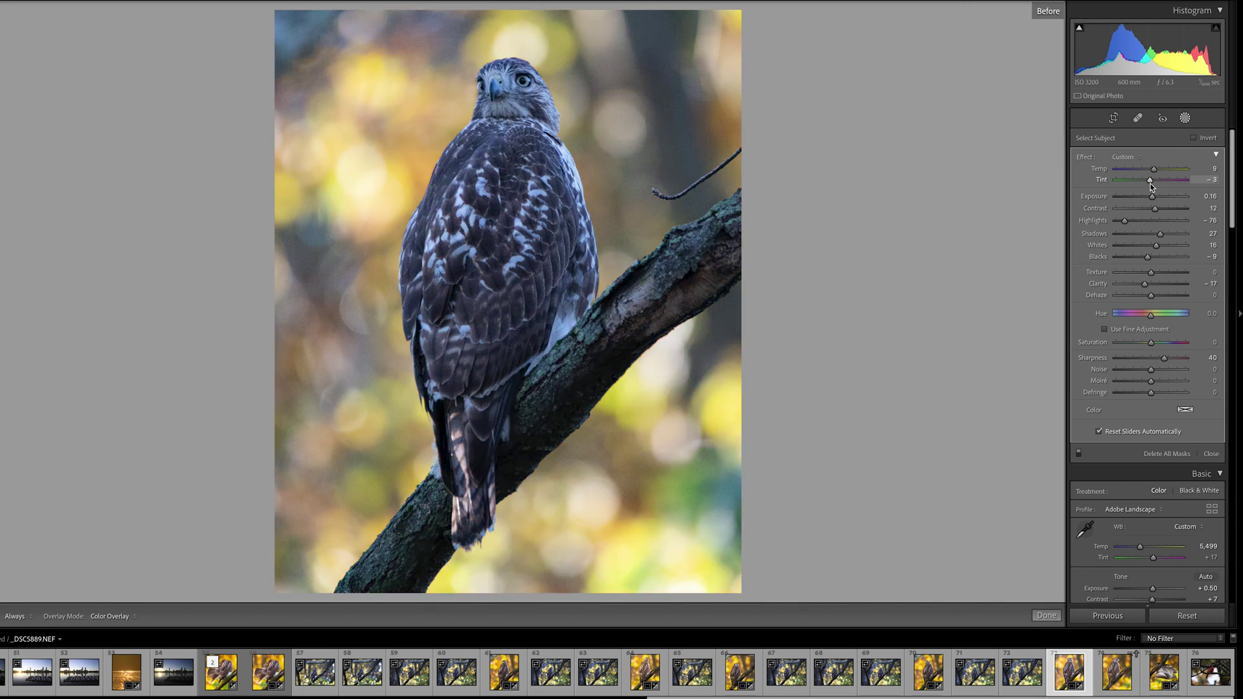
{"action": "key", "text": "backslash"}
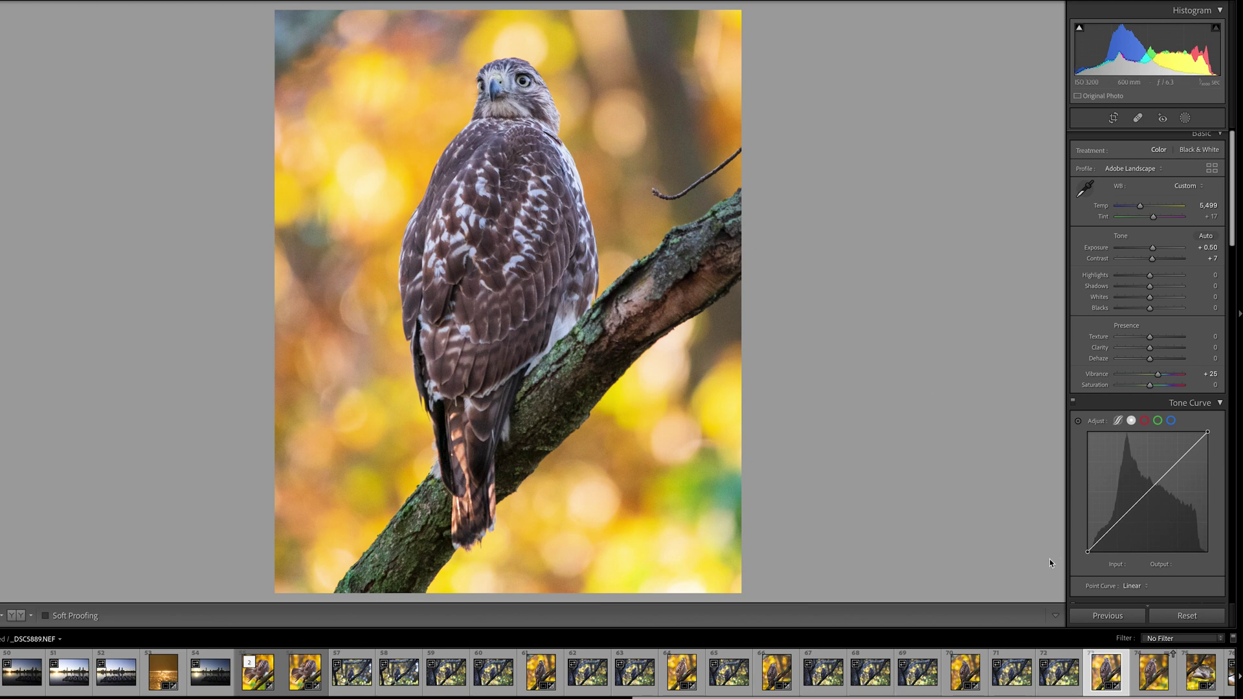
- Send the hawk photo from the filmstrip to Adobe Photoshop 2022 via Edit In
{"action": "right_click", "coordinate": [1103, 681]}
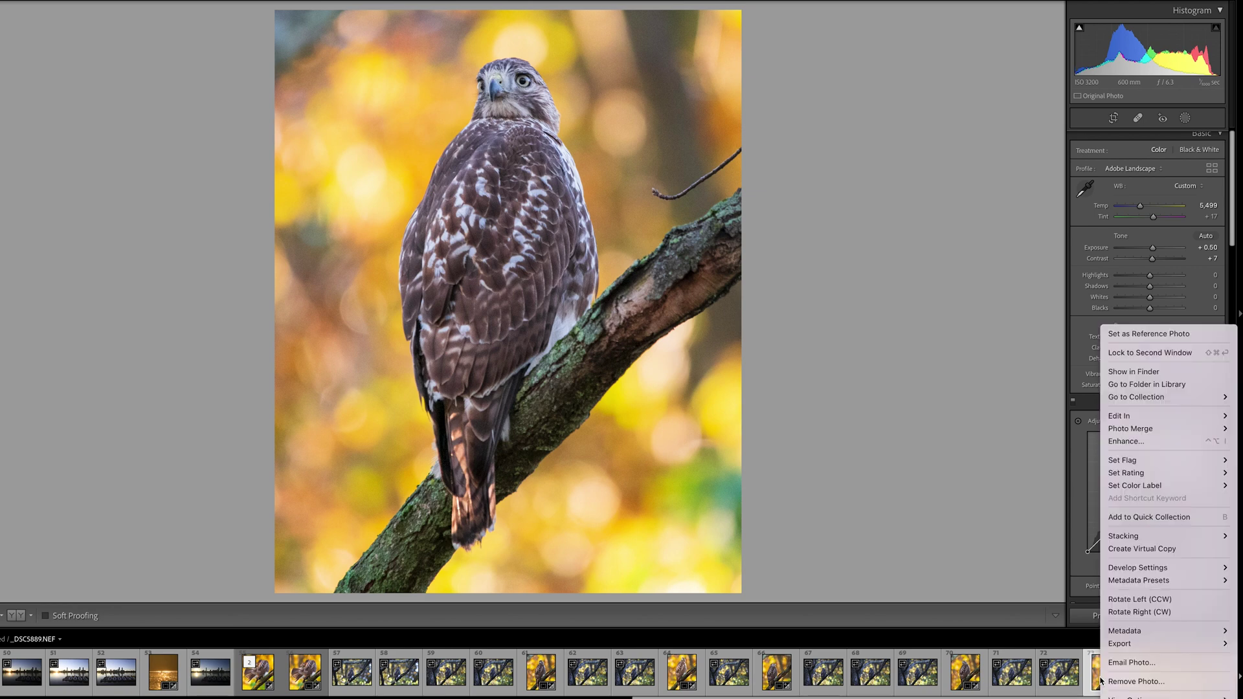
{"action": "mouse_move", "coordinate": [1144, 416]}
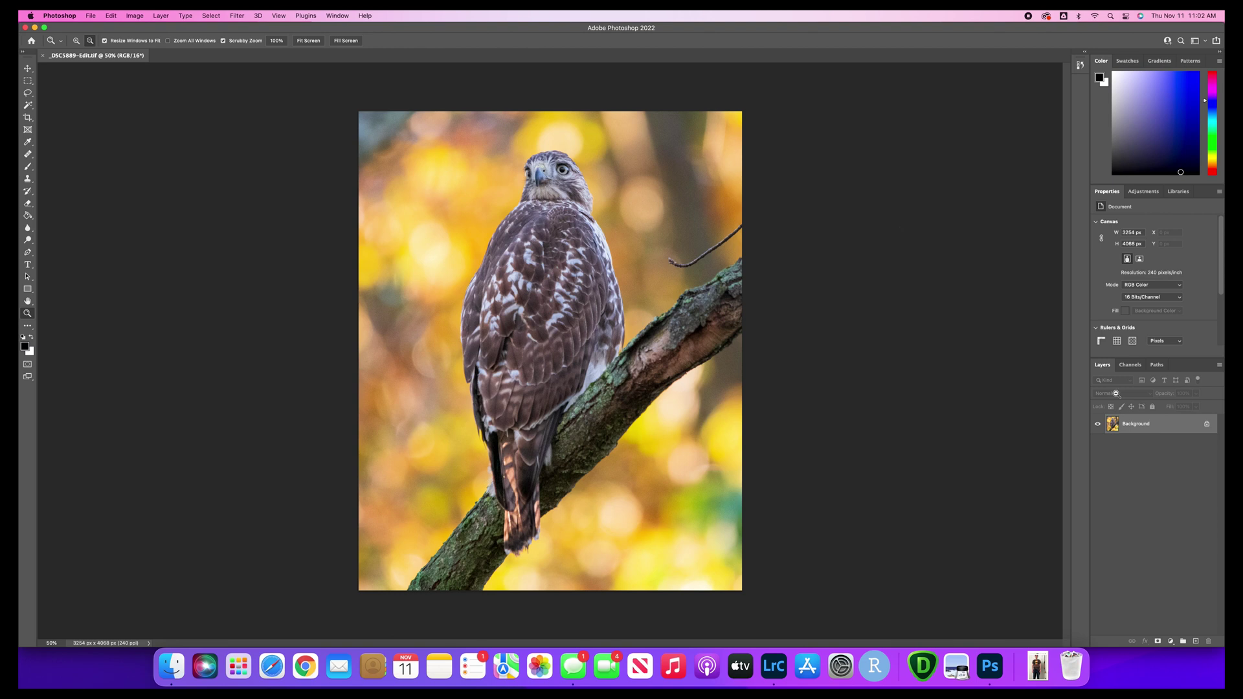
- Duplicate the Background layer to create a Background copy layer
{"action": "right_click", "coordinate": [1137, 427]}
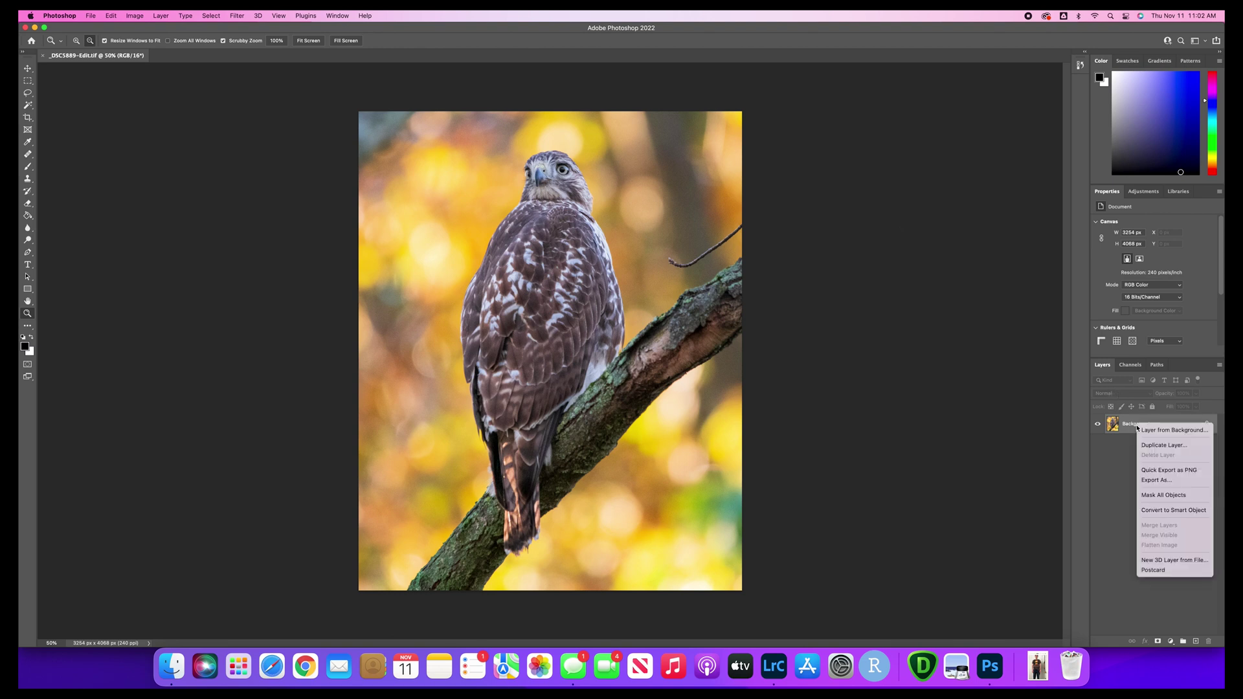
{"action": "left_click", "coordinate": [1164, 446]}
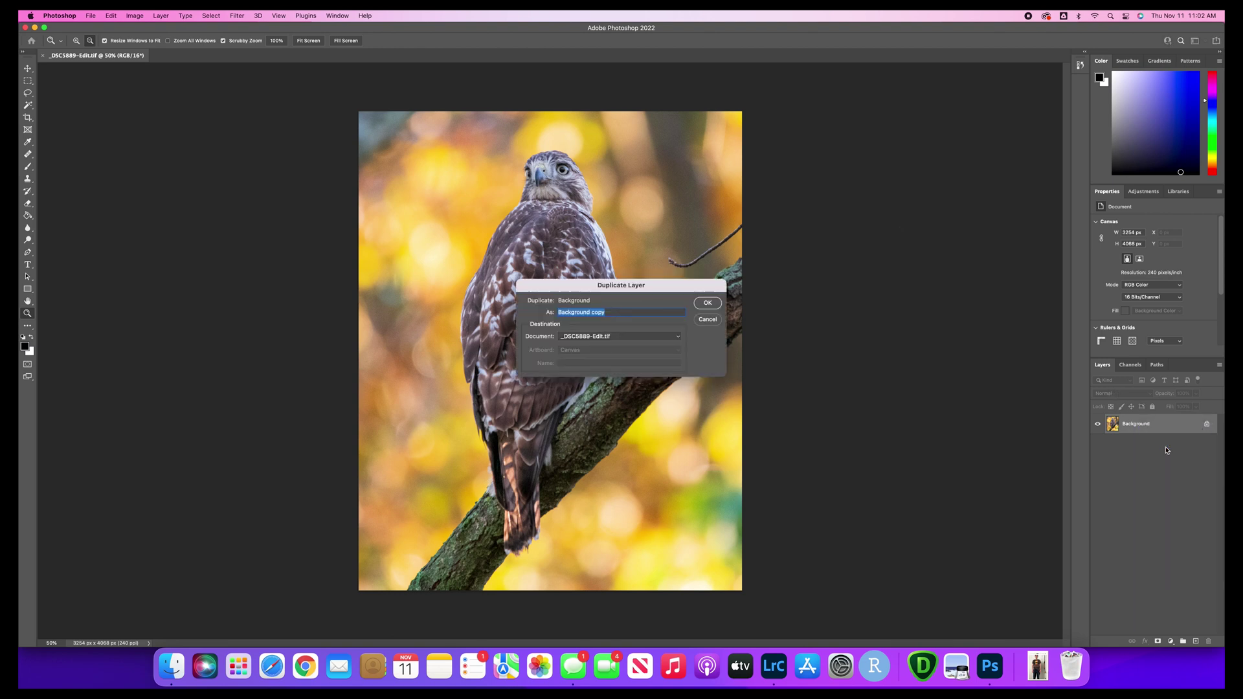
{"action": "left_click", "coordinate": [713, 307]}
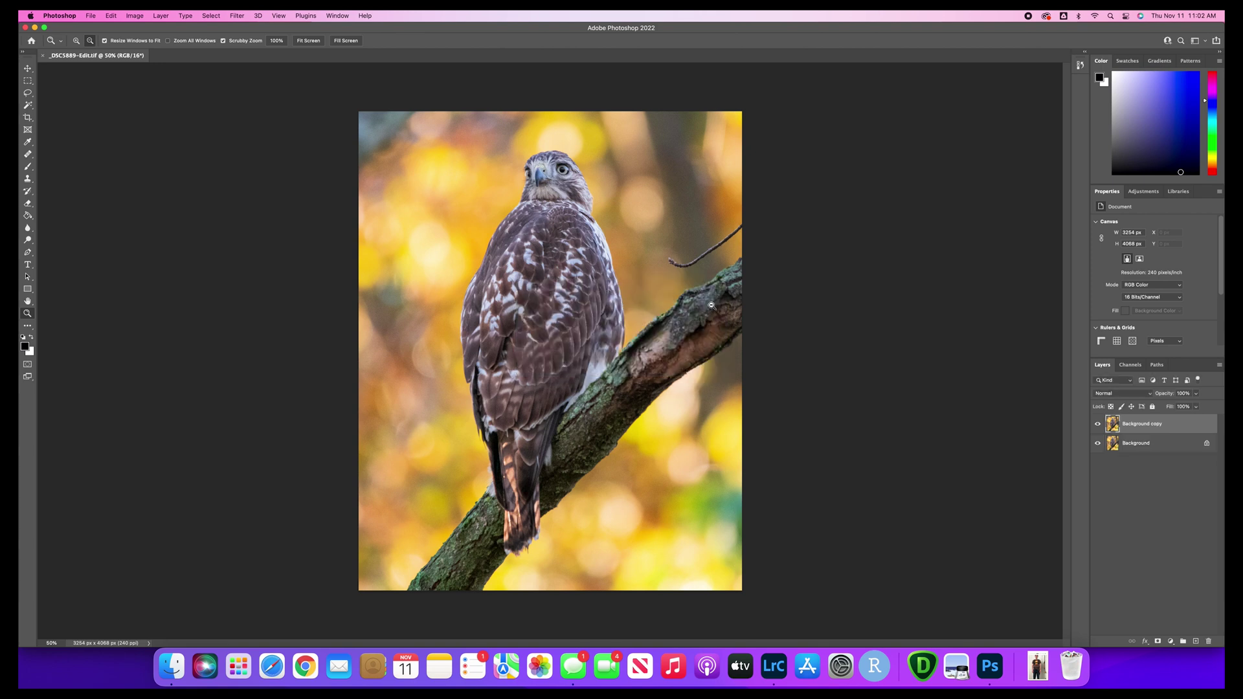
- Zoom into the photo and test-move the Background copy layer, then undo the move
{"action": "key", "text": "super+equal"}
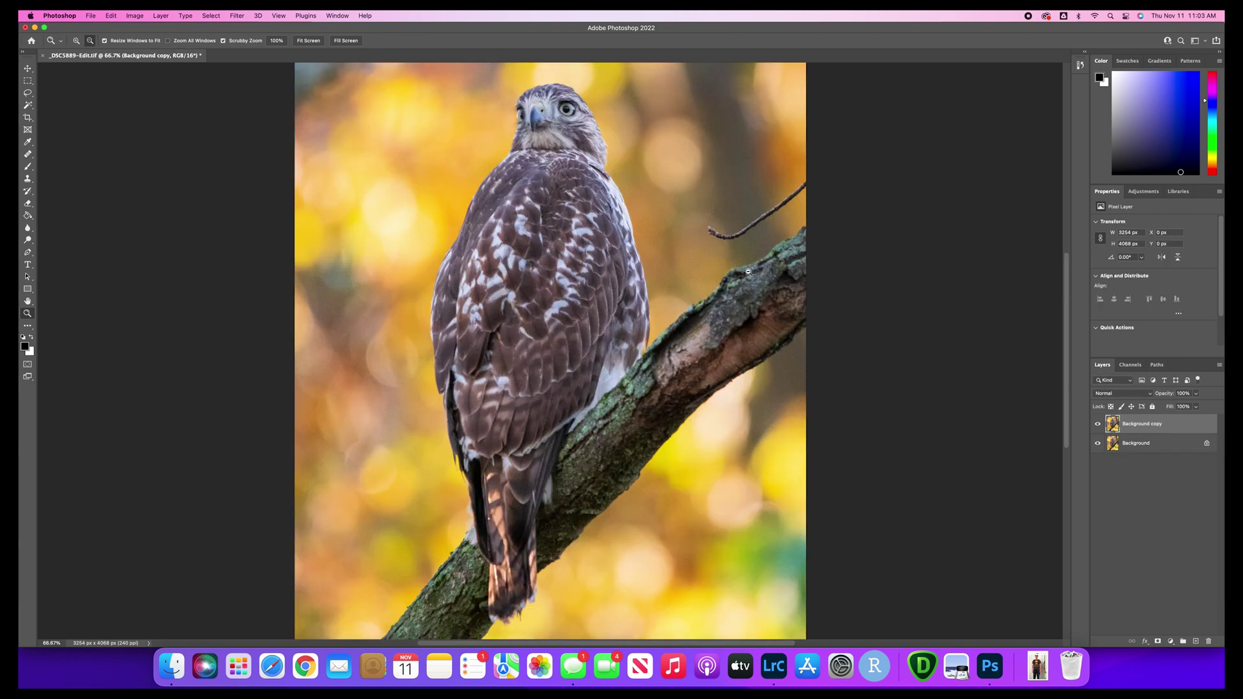
{"action": "scroll", "coordinate": [767, 244], "scroll_direction": "down", "scroll_amount": 6}
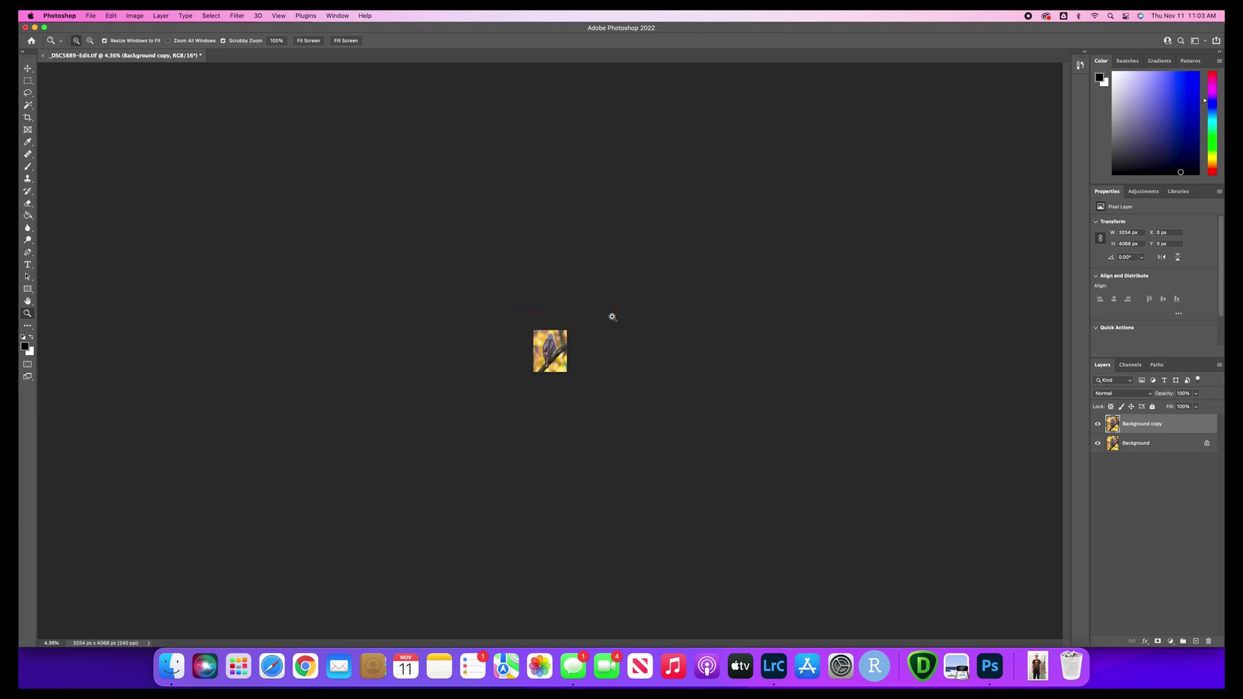
{"action": "scroll", "coordinate": [610, 313], "scroll_direction": "up", "scroll_amount": 10}
{"action": "scroll", "coordinate": [766, 222], "scroll_direction": "down", "scroll_amount": 5}
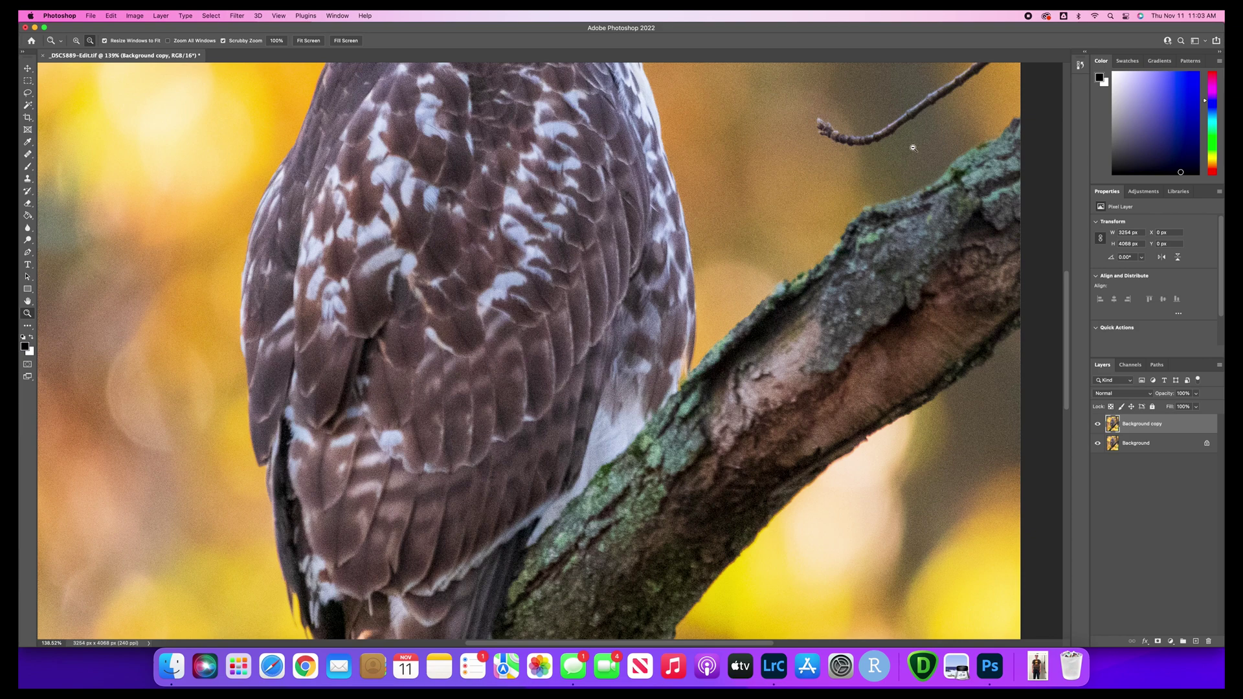
{"action": "left_click", "coordinate": [28, 68]}
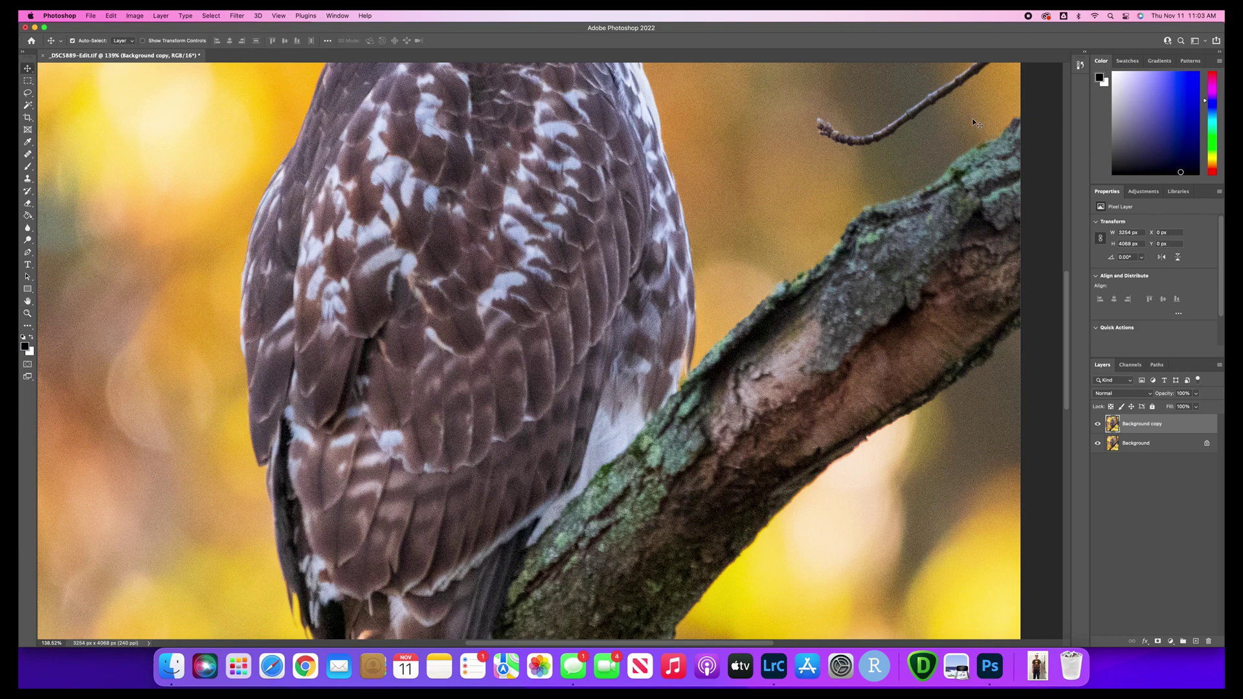
{"action": "left_click_drag", "start_coordinate": [945, 254], "coordinate": [911, 362]}
{"action": "left_click", "coordinate": [1019, 221]}
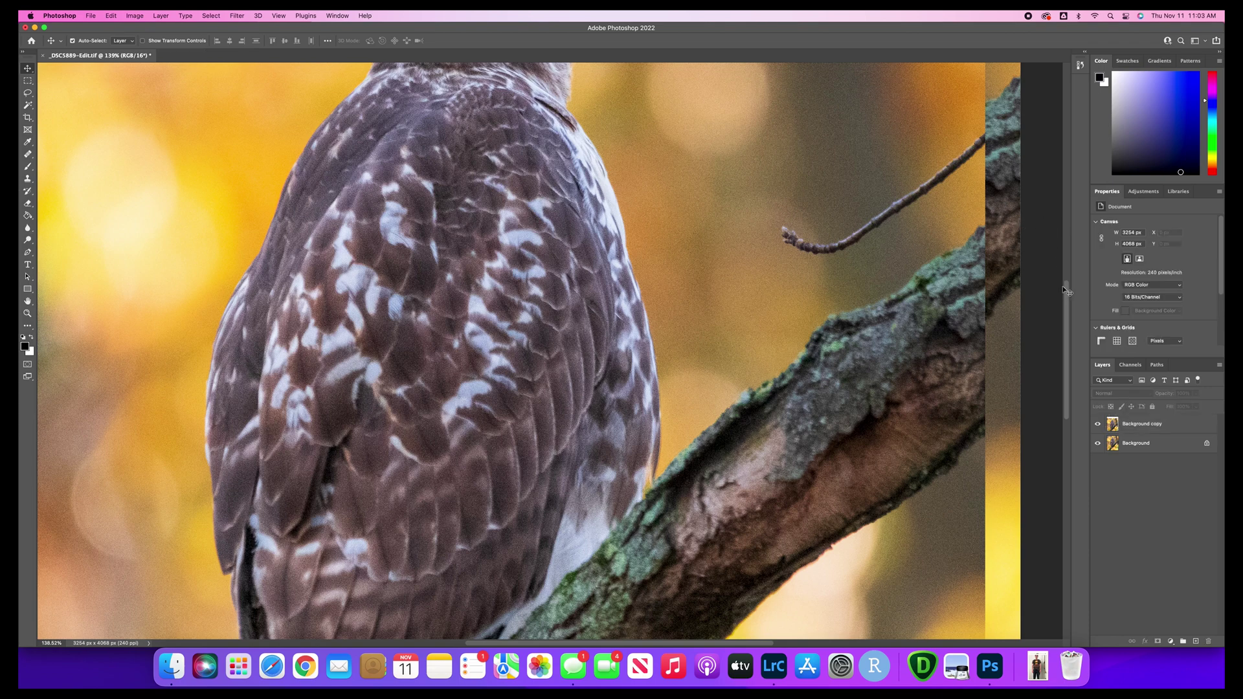
{"action": "key", "text": "super+z"}
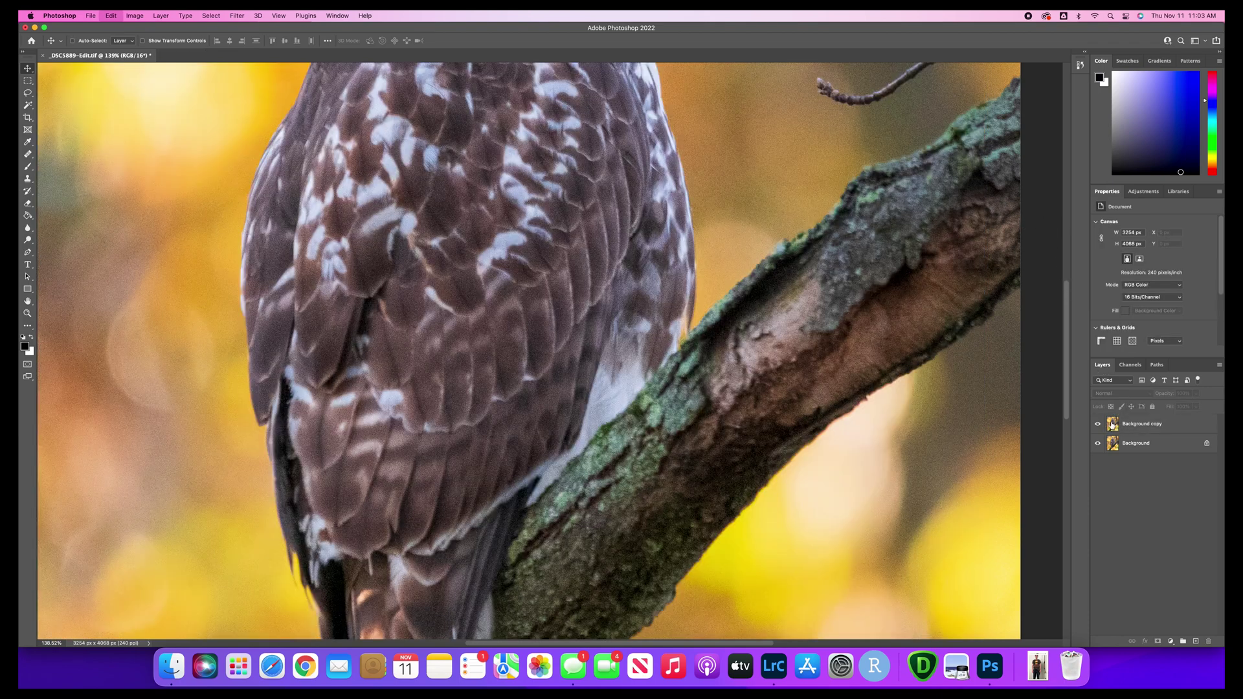
{"action": "scroll", "coordinate": [1024, 192], "scroll_direction": "up", "scroll_amount": 10}
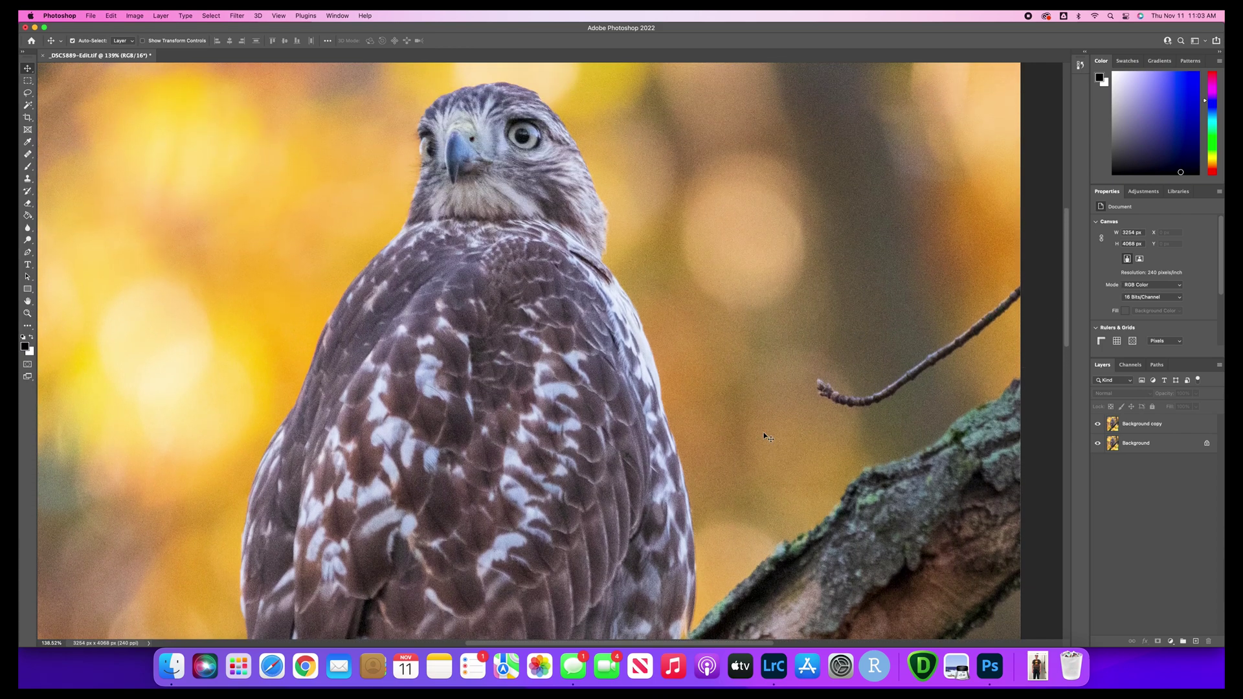
- With the Lasso tool, outline the thin twig reaching in from the right edge
{"action": "left_click", "coordinate": [28, 95]}
{"action": "left_click", "coordinate": [61, 94]}
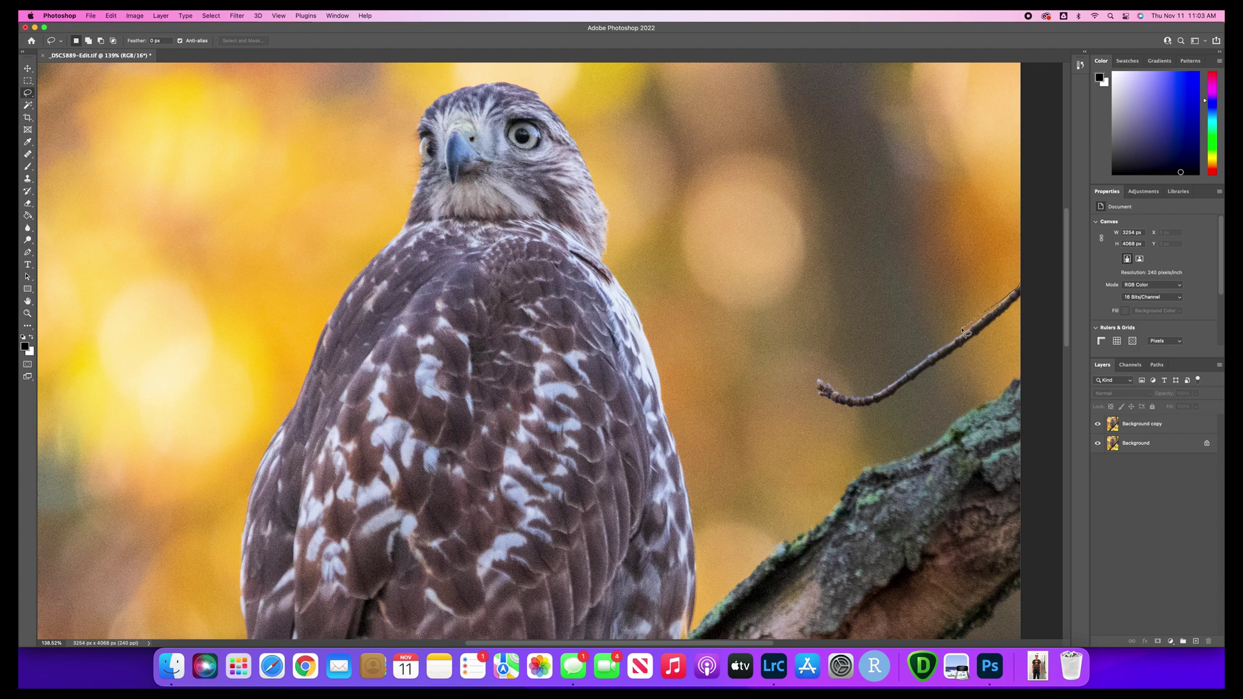
{"action": "left_click_drag", "start_coordinate": [962, 330], "coordinate": [919, 358]}
{"action": "left_click_drag", "start_coordinate": [888, 408], "coordinate": [974, 349]}
{"action": "left_click_drag", "start_coordinate": [1029, 288], "coordinate": [1028, 291]}
- Alt-lasso away the excess so the selection hugs the twig
{"action": "key", "text": "alt"}
{"action": "mouse_move", "coordinate": [838, 390]}
{"action": "left_mouse_down"}
{"action": "mouse_move", "coordinate": [893, 364]}
{"action": "mouse_move", "coordinate": [932, 378]}
{"action": "left_mouse_up"}
{"action": "left_click_drag", "start_coordinate": [871, 410], "coordinate": [931, 381]}
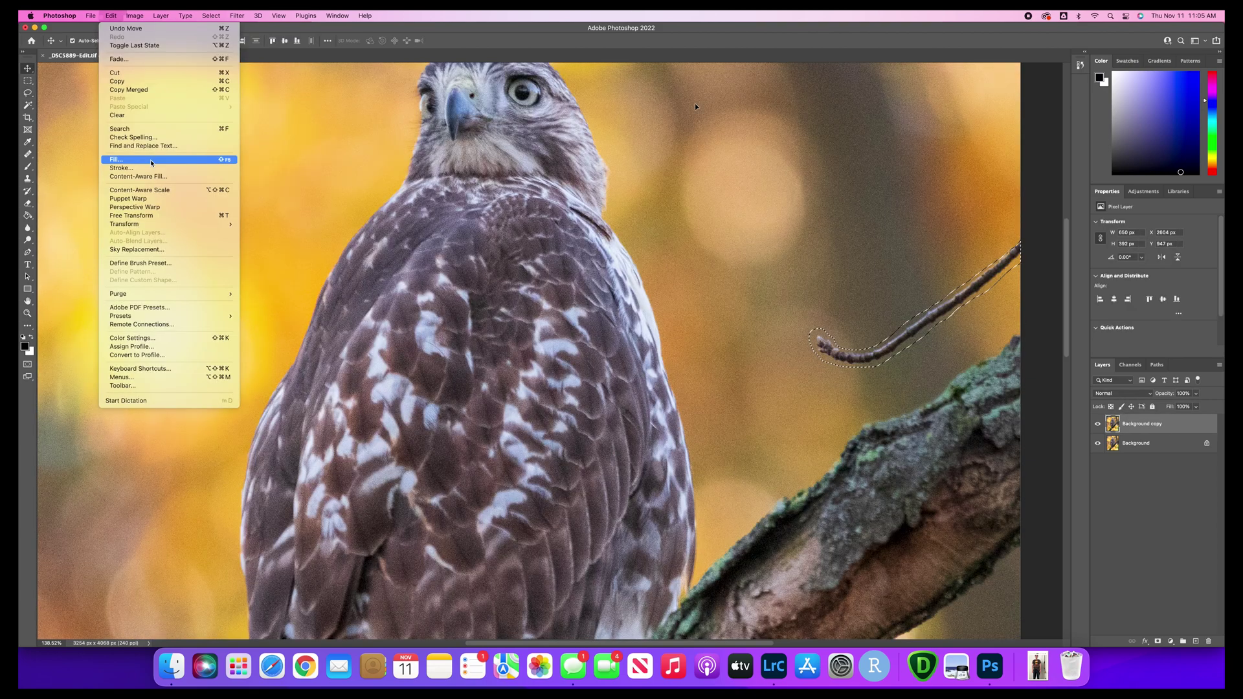
{"action": "key", "text": "Escape"}
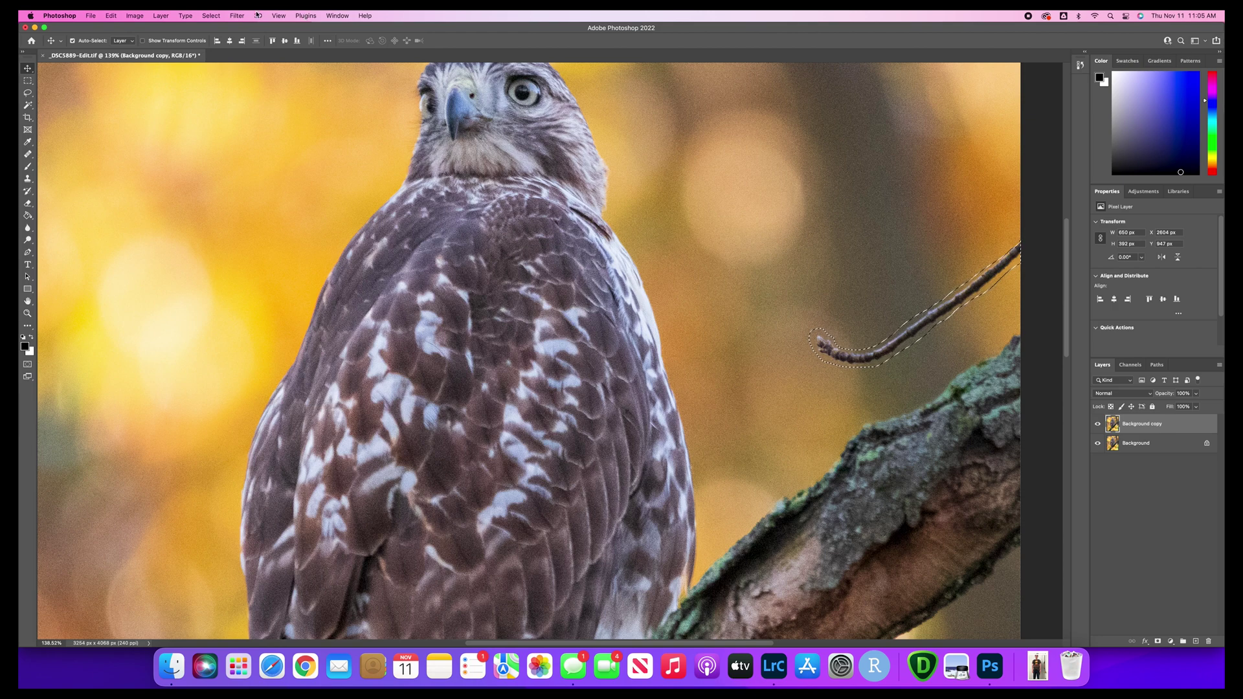
{"action": "left_click", "coordinate": [114, 17]}
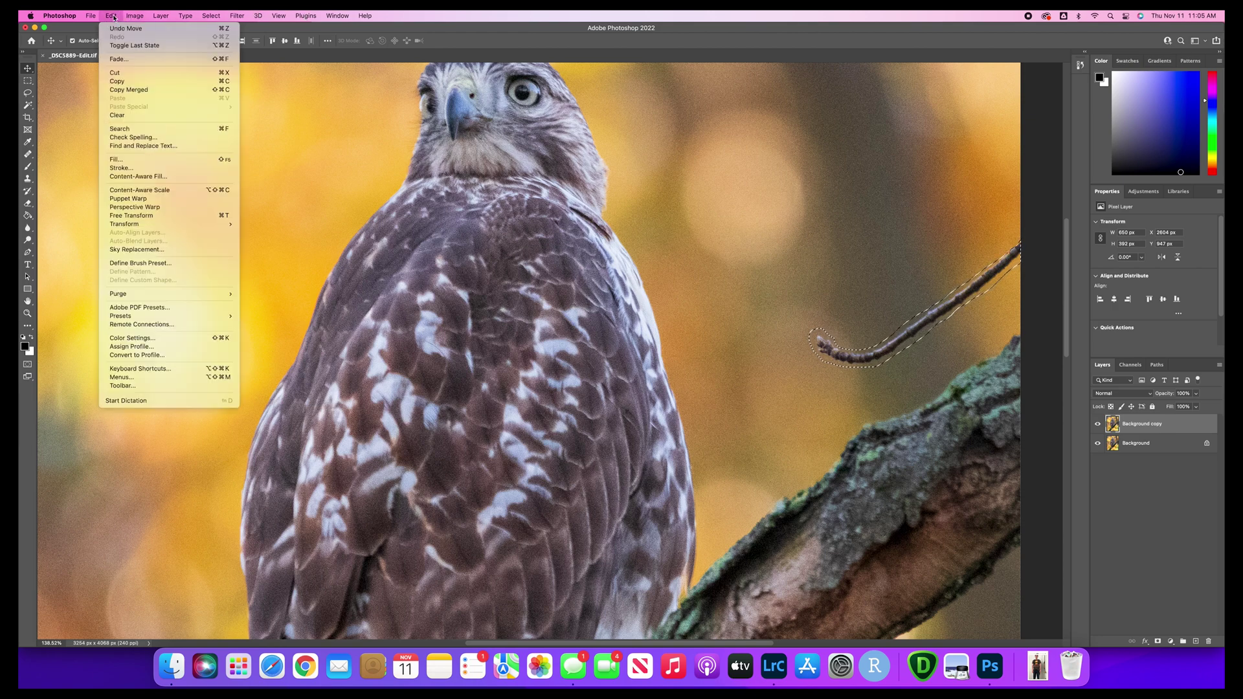
- Fill the twig selection using Content-Aware with Color Adaptation
{"action": "left_click", "coordinate": [136, 161]}
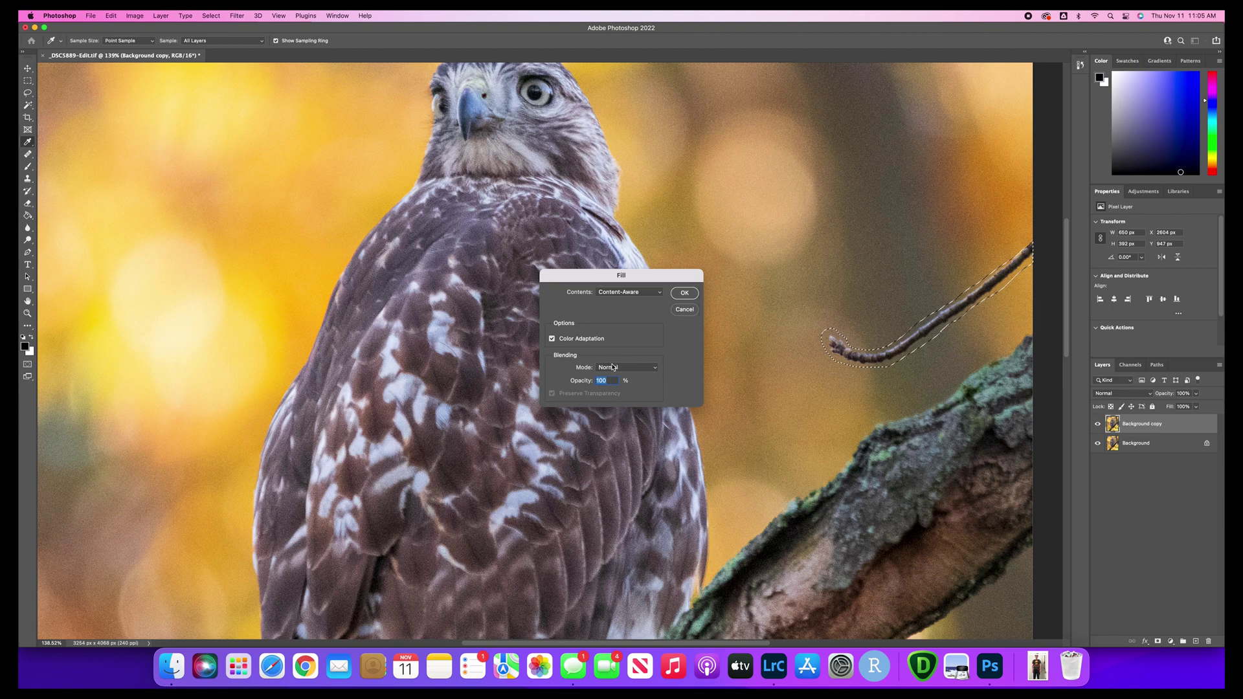
{"action": "scroll", "coordinate": [843, 249], "scroll_direction": "down", "scroll_amount": 5}
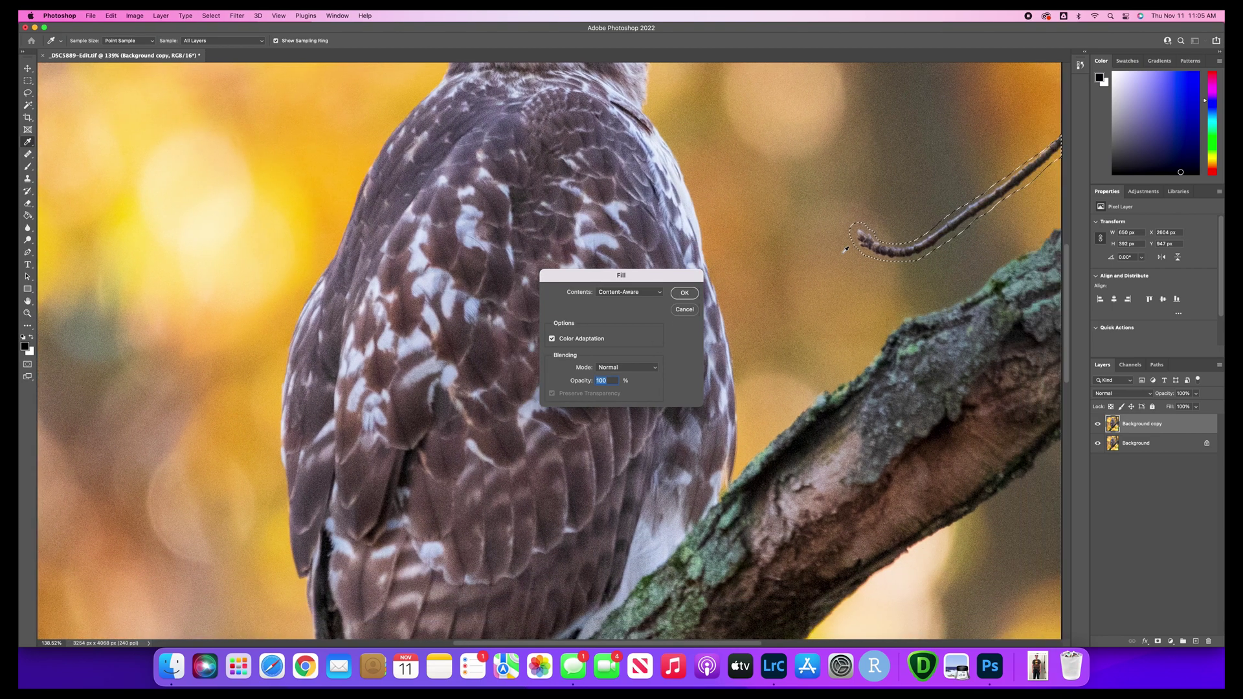
{"action": "scroll", "coordinate": [843, 249], "scroll_direction": "right", "scroll_amount": 1}
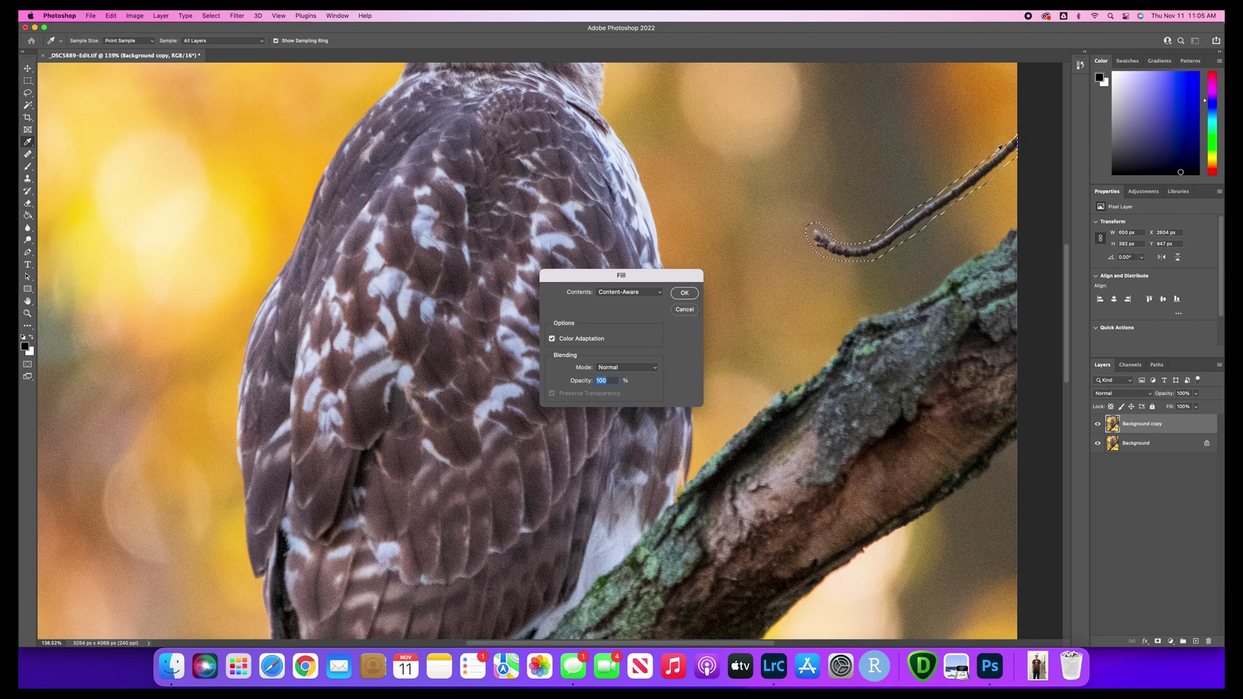
{"action": "scroll", "coordinate": [932, 198], "scroll_direction": "left", "scroll_amount": 1}
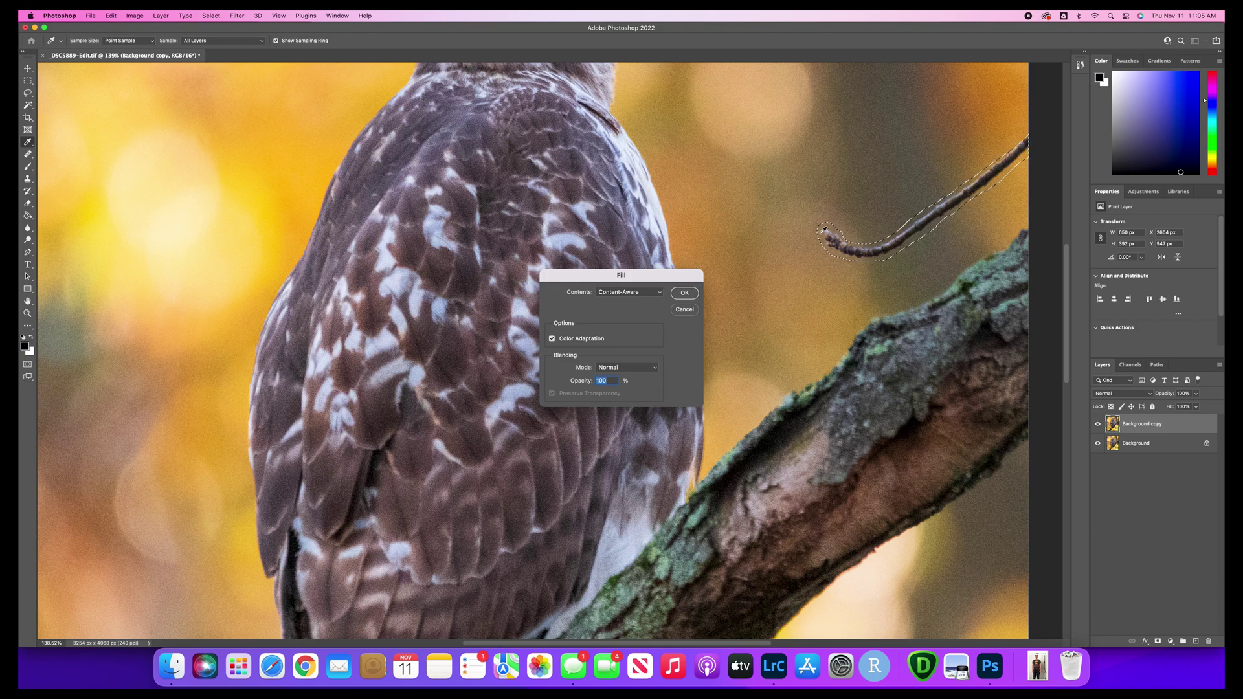
{"action": "scroll", "coordinate": [906, 214], "scroll_direction": "right", "scroll_amount": 1}
{"action": "scroll", "coordinate": [688, 301], "scroll_direction": "left", "scroll_amount": 4}
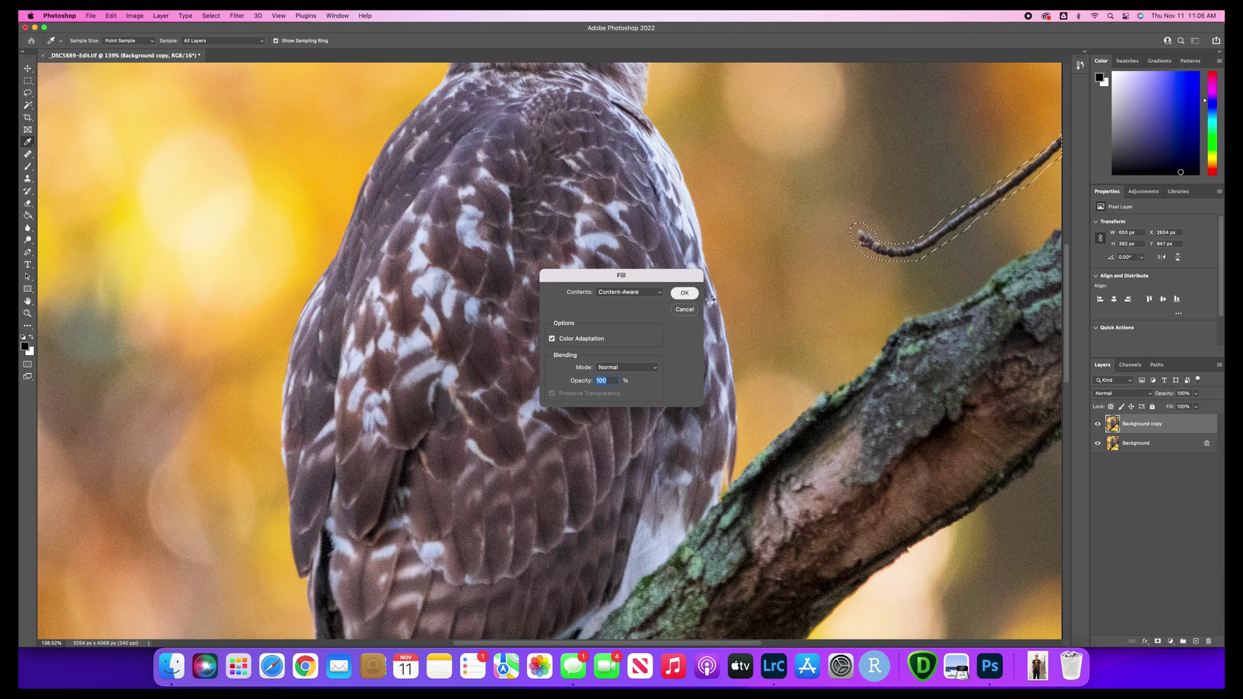
{"action": "left_click", "coordinate": [686, 294]}
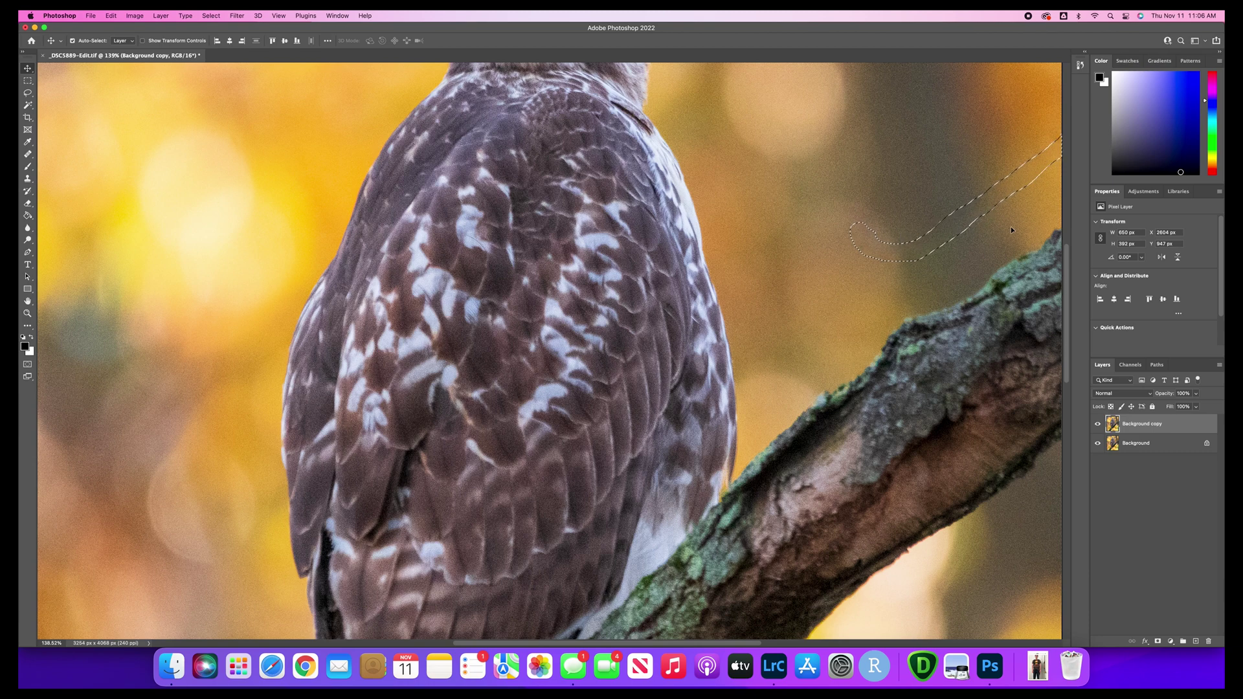
- Deselect, fit the image to screen, and save the TIFF back to Lightroom
{"action": "left_click", "coordinate": [28, 81]}
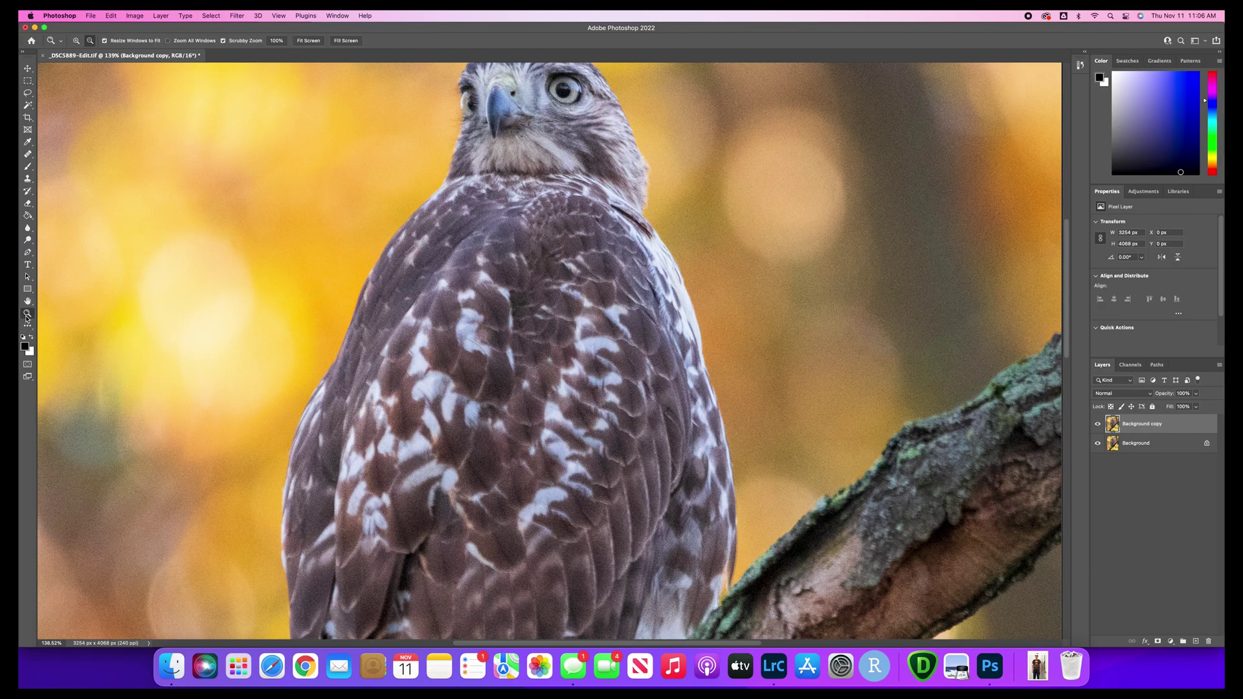
{"action": "left_click", "coordinate": [303, 42]}
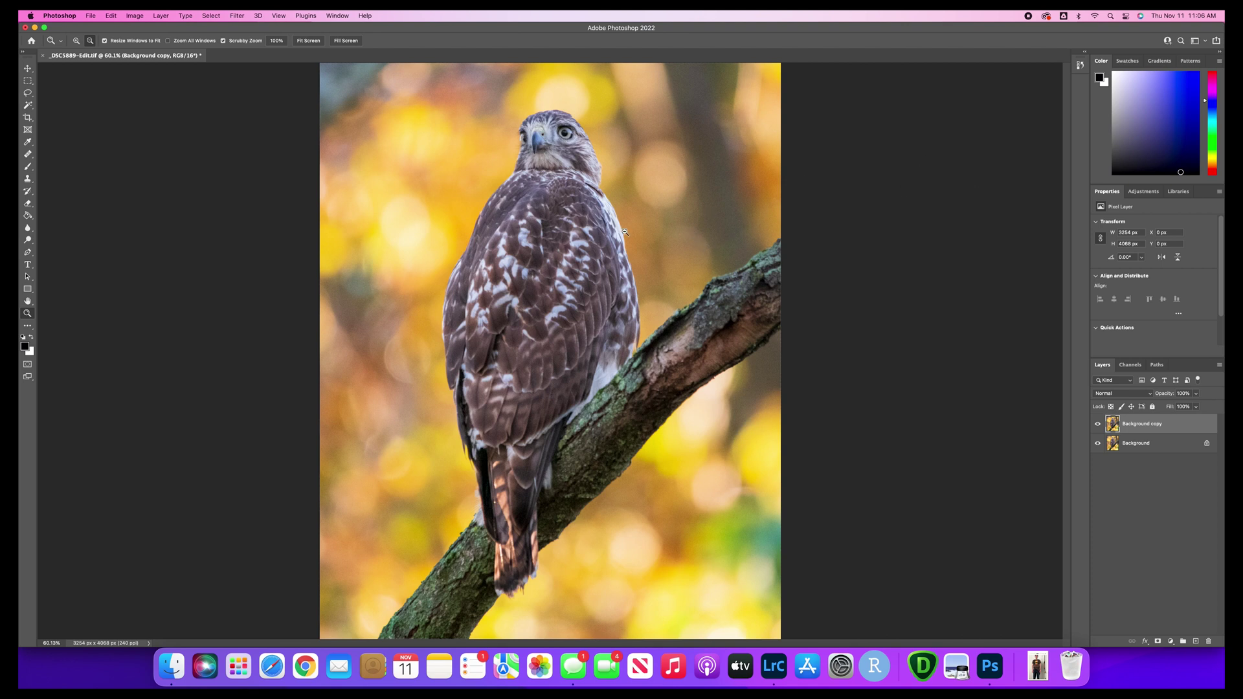
{"action": "left_click", "coordinate": [106, 13]}
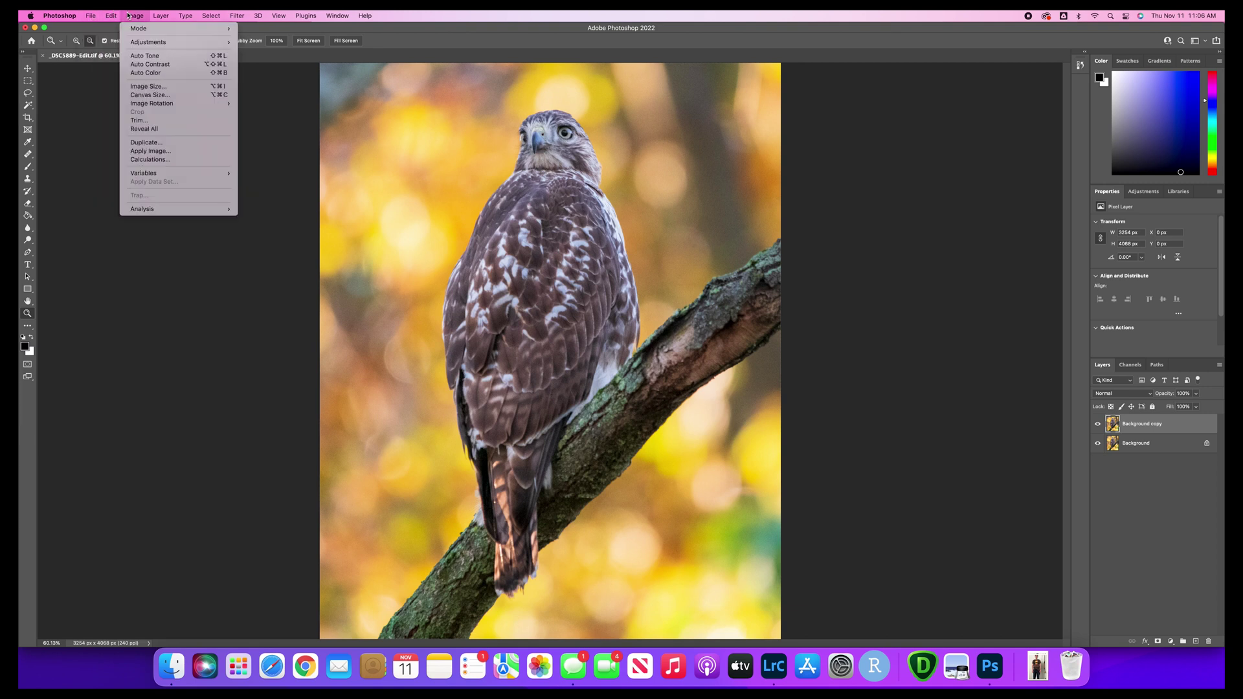
{"action": "mouse_move", "coordinate": [90, 16]}
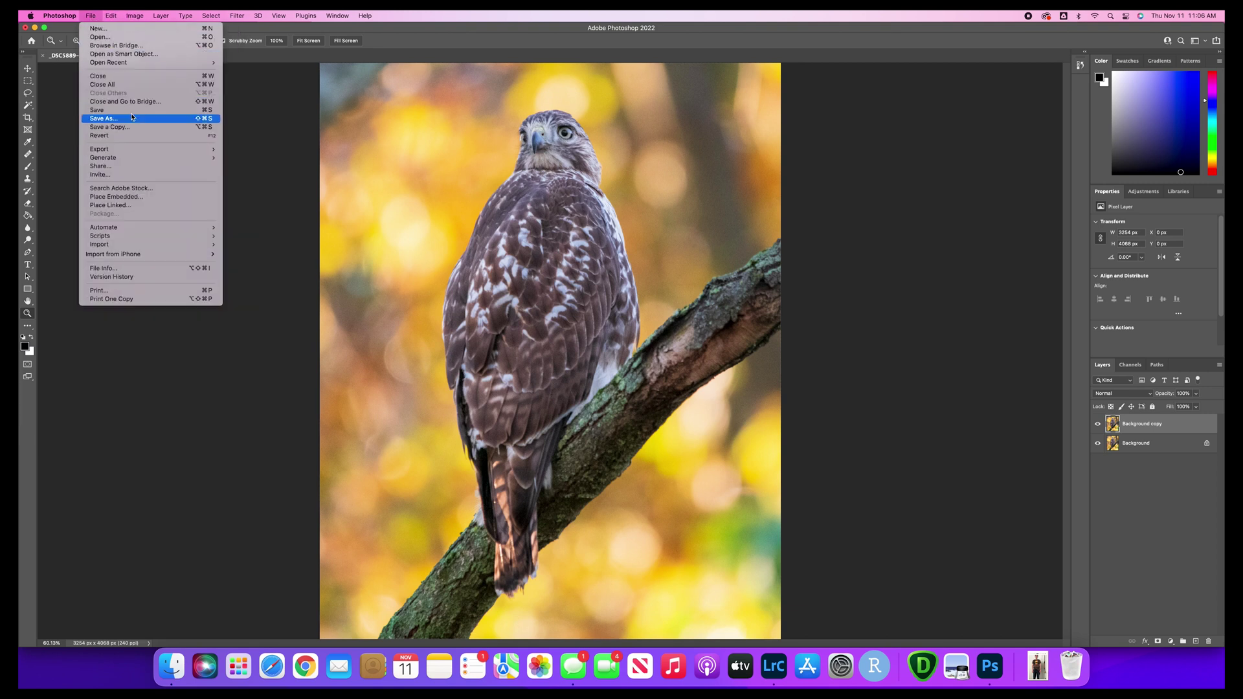
{"action": "left_click", "coordinate": [130, 111]}
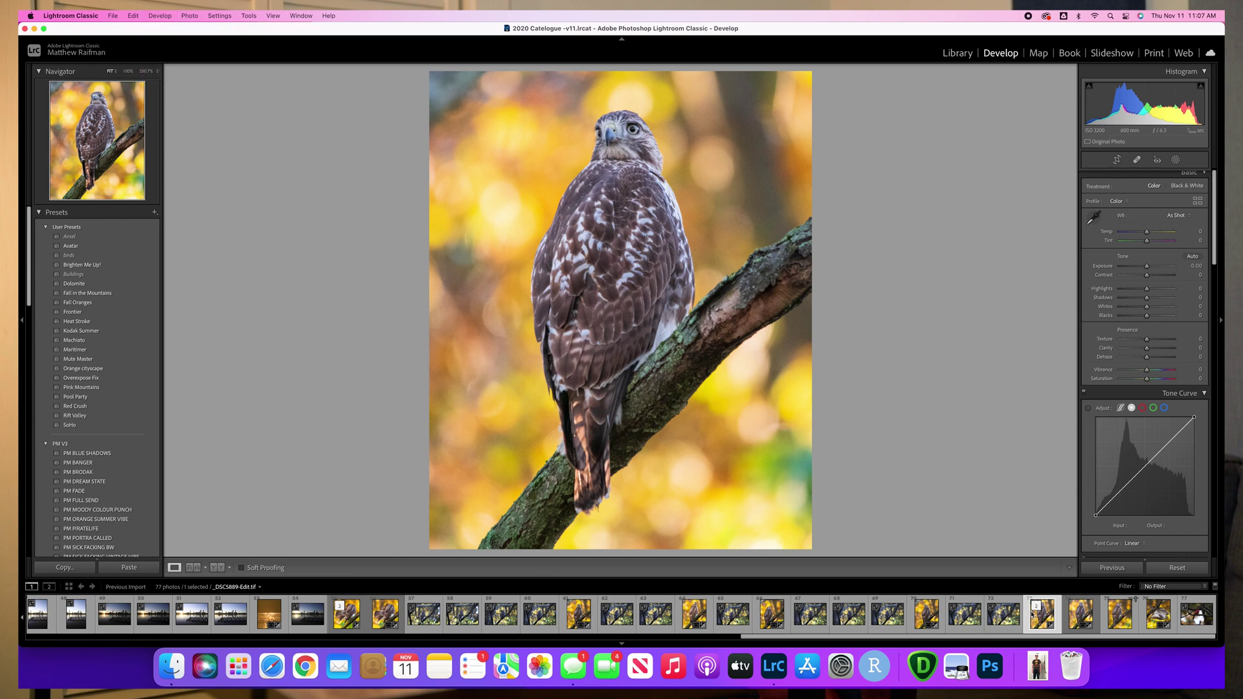
- Send _DSC5889-Edit.tif from the filmstrip to Topaz DeNoise AI via Edit In
{"action": "right_click", "coordinate": [1032, 613]}
{"action": "right_click", "coordinate": [1032, 614]}
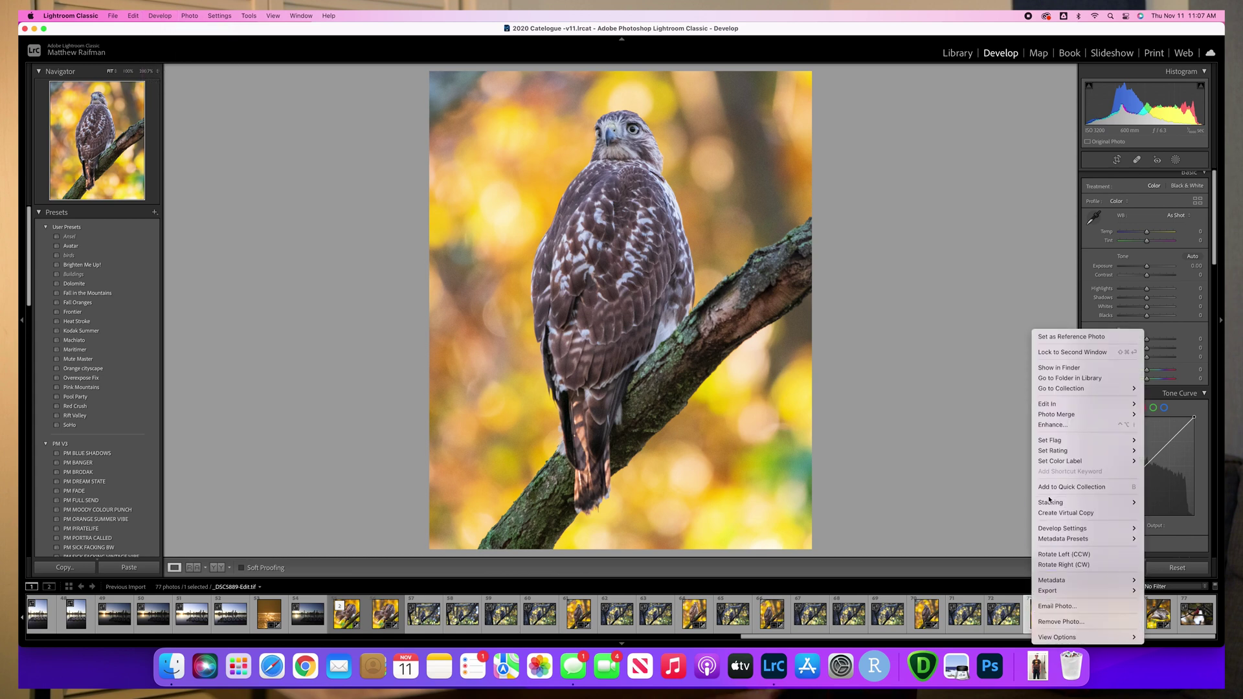
{"action": "mouse_move", "coordinate": [1049, 406]}
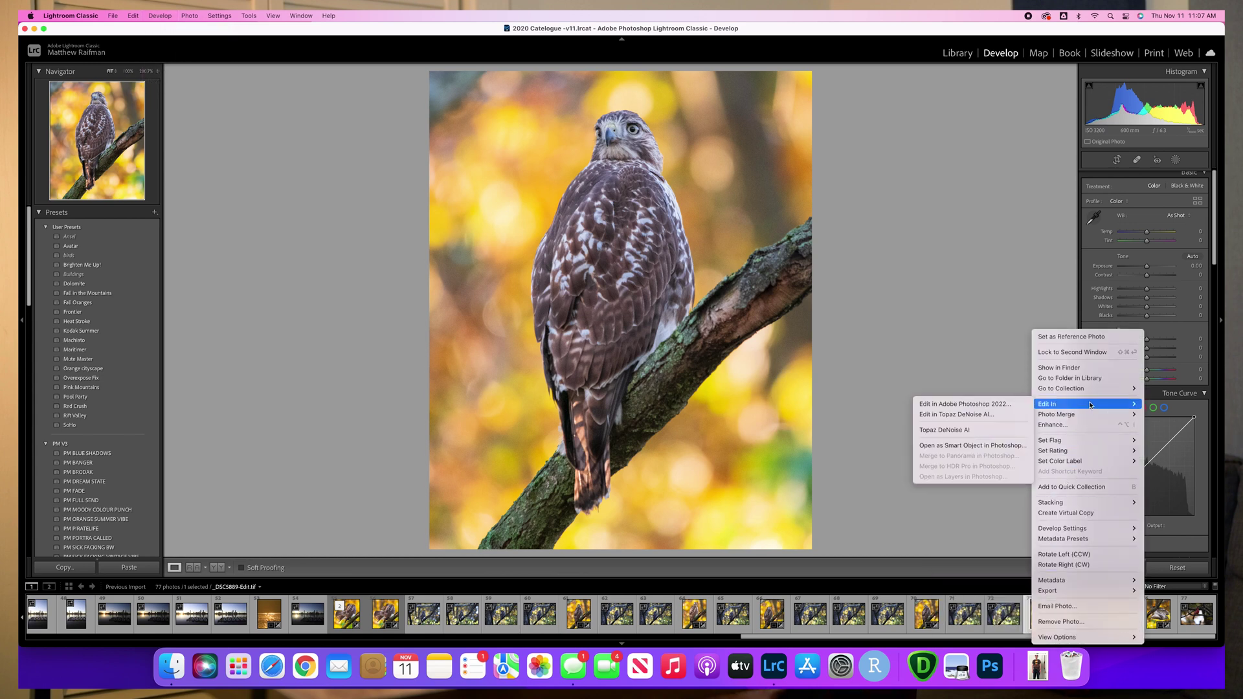
{"action": "left_click", "coordinate": [959, 415]}
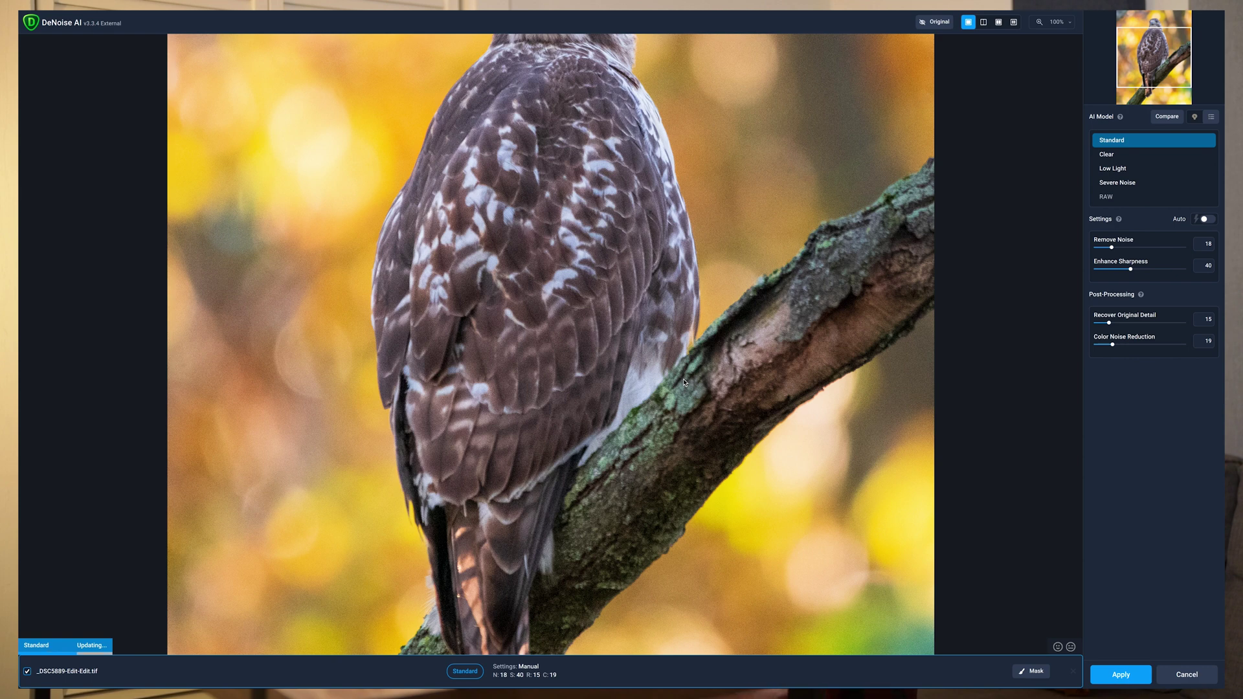
- Enable Auto settings (Remove Noise 27, Sharpness 42) and scroll the preview to the hawk's head
{"action": "left_click", "coordinate": [1205, 219]}
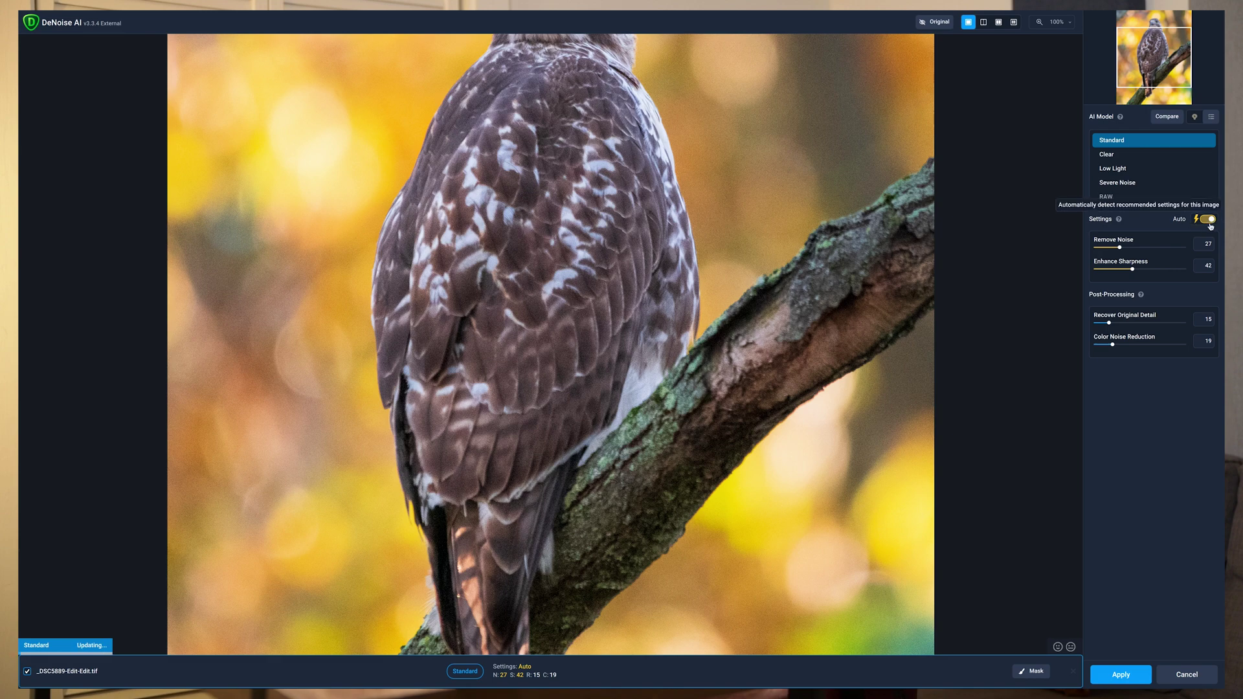
{"action": "scroll", "coordinate": [588, 116], "scroll_direction": "up", "scroll_amount": 3}
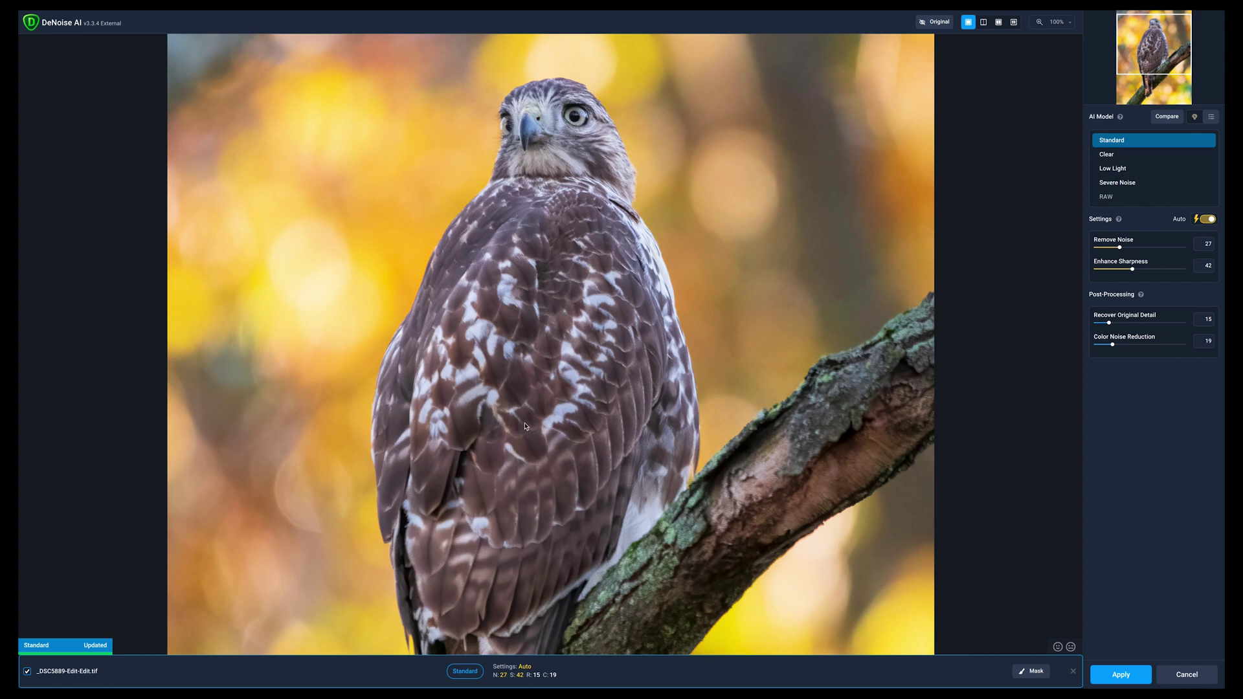
- Paint a denoise mask over the hawk's head, neck and body with the Add brush
{"action": "left_click", "coordinate": [1021, 672]}
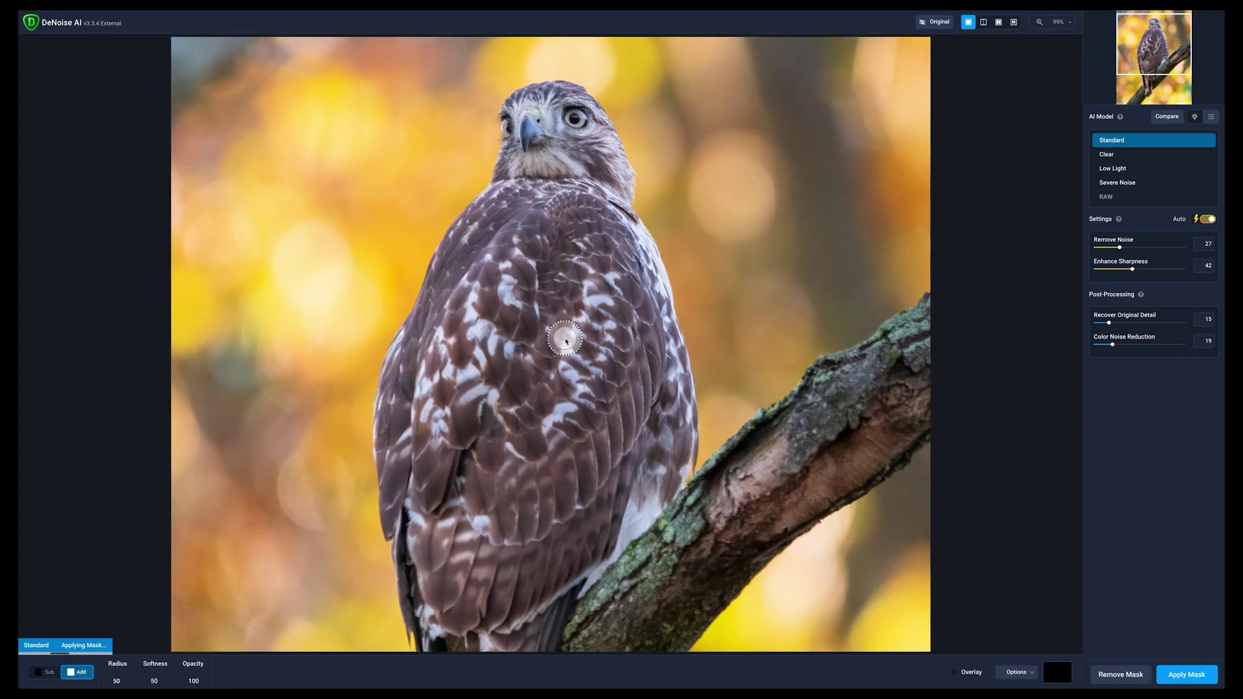
{"action": "scroll", "coordinate": [352, 472], "scroll_direction": "down", "scroll_amount": 1}
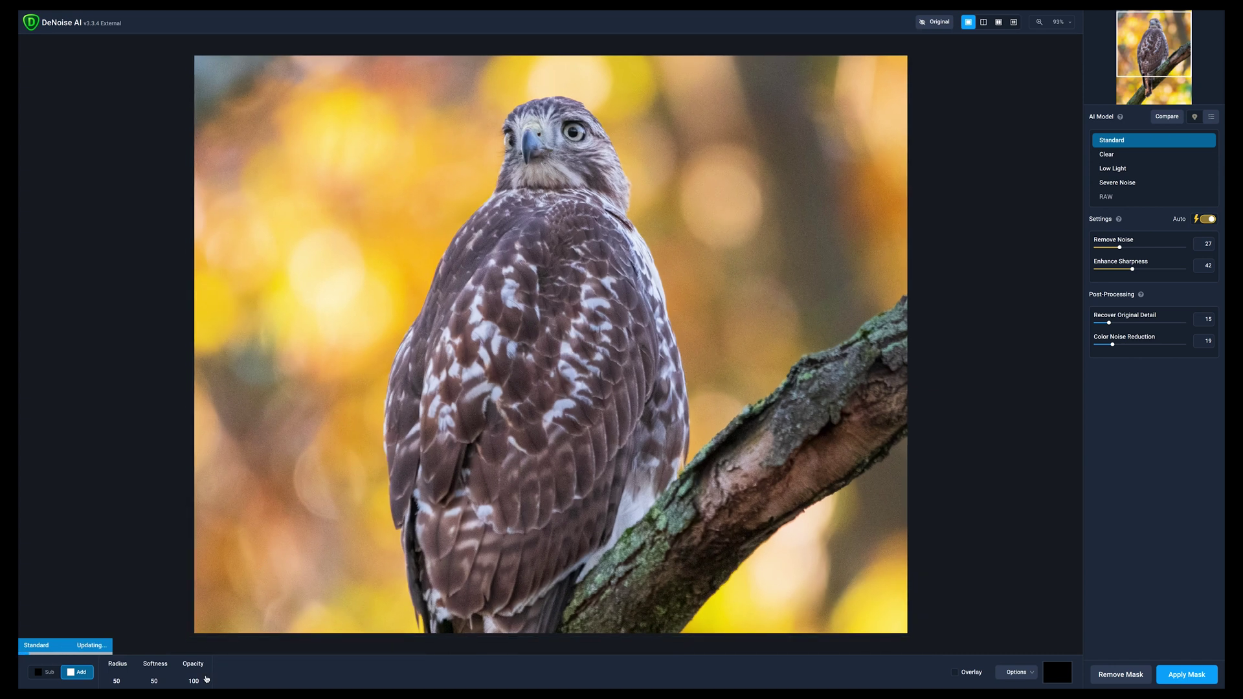
{"action": "mouse_move", "coordinate": [123, 668]}
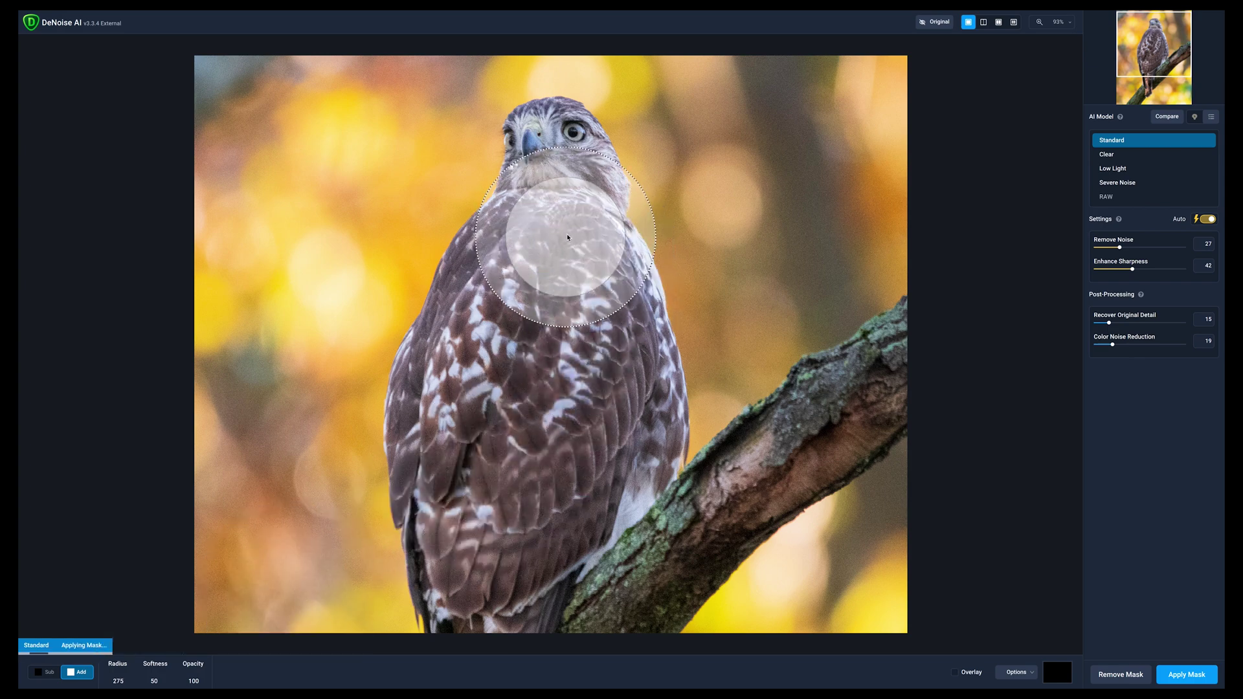
{"action": "mouse_move", "coordinate": [569, 208]}
{"action": "left_mouse_down"}
{"action": "mouse_move", "coordinate": [553, 161]}
{"action": "mouse_move", "coordinate": [526, 271]}
{"action": "mouse_move", "coordinate": [459, 432]}
{"action": "mouse_move", "coordinate": [476, 594]}
{"action": "left_mouse_up"}
{"action": "key", "text": "ctrl+0"}
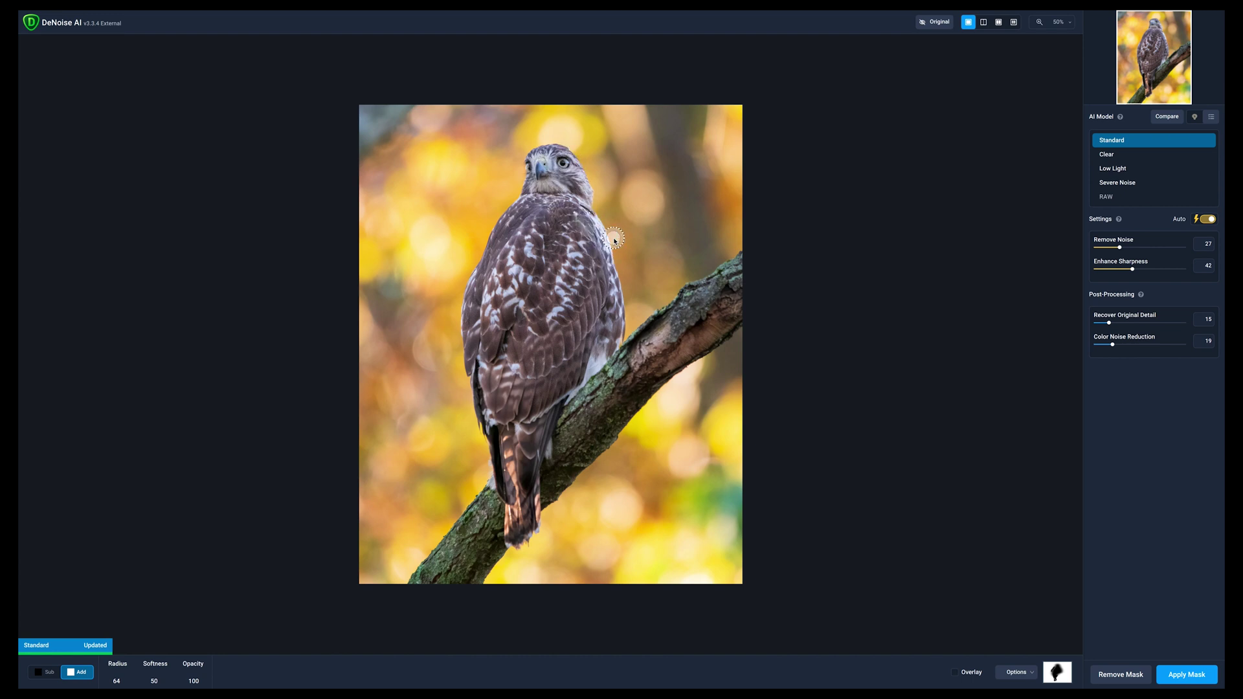
{"action": "left_click_drag", "start_coordinate": [500, 354], "coordinate": [567, 309]}
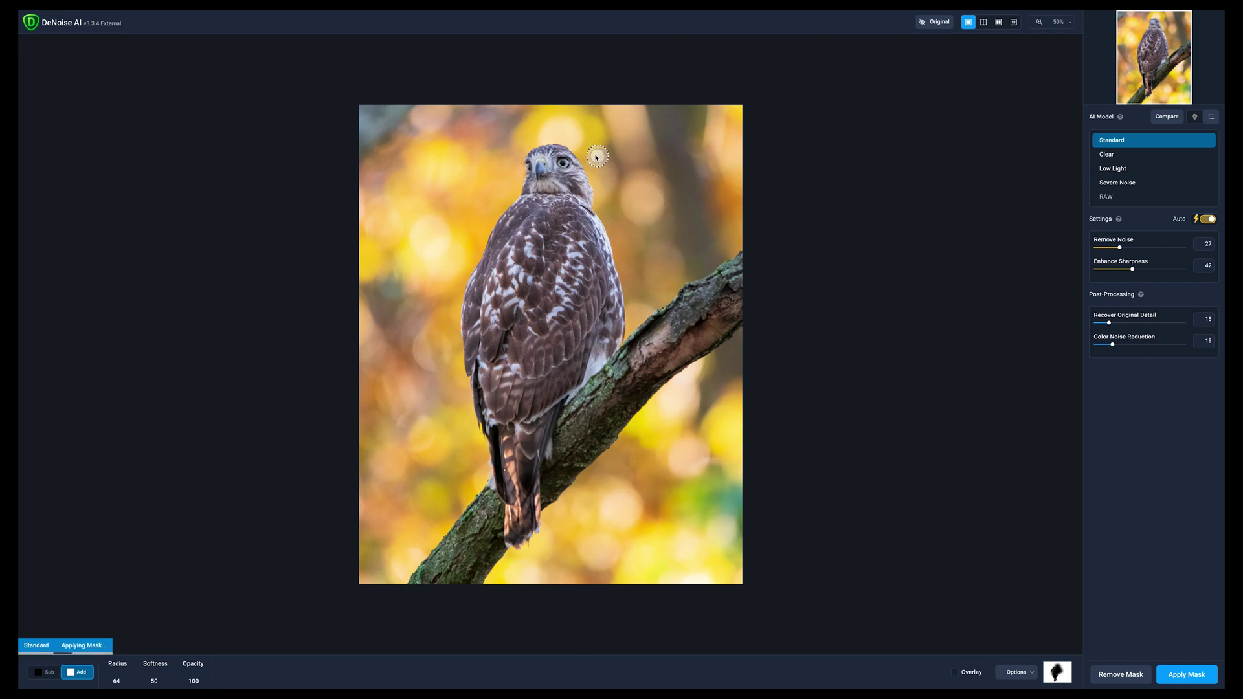
{"action": "left_click", "coordinate": [451, 148]}
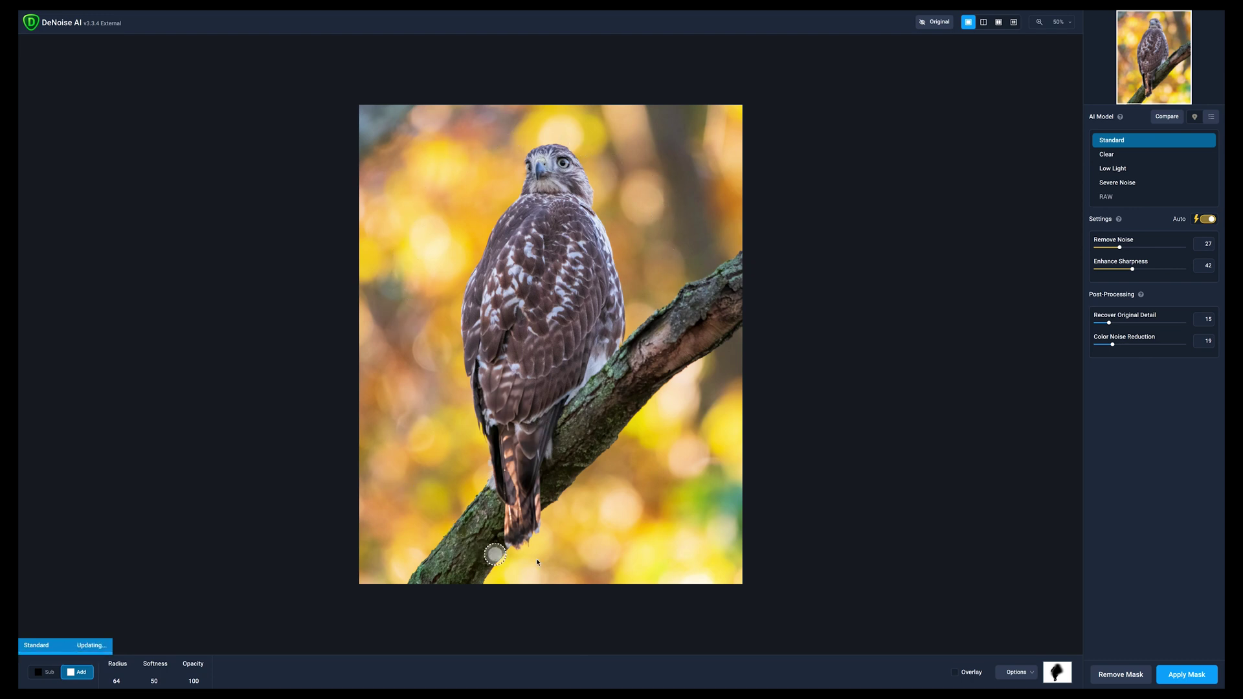
- Switch the brush to Sub, apply the mask, and process the photo
{"action": "key", "text": "x"}
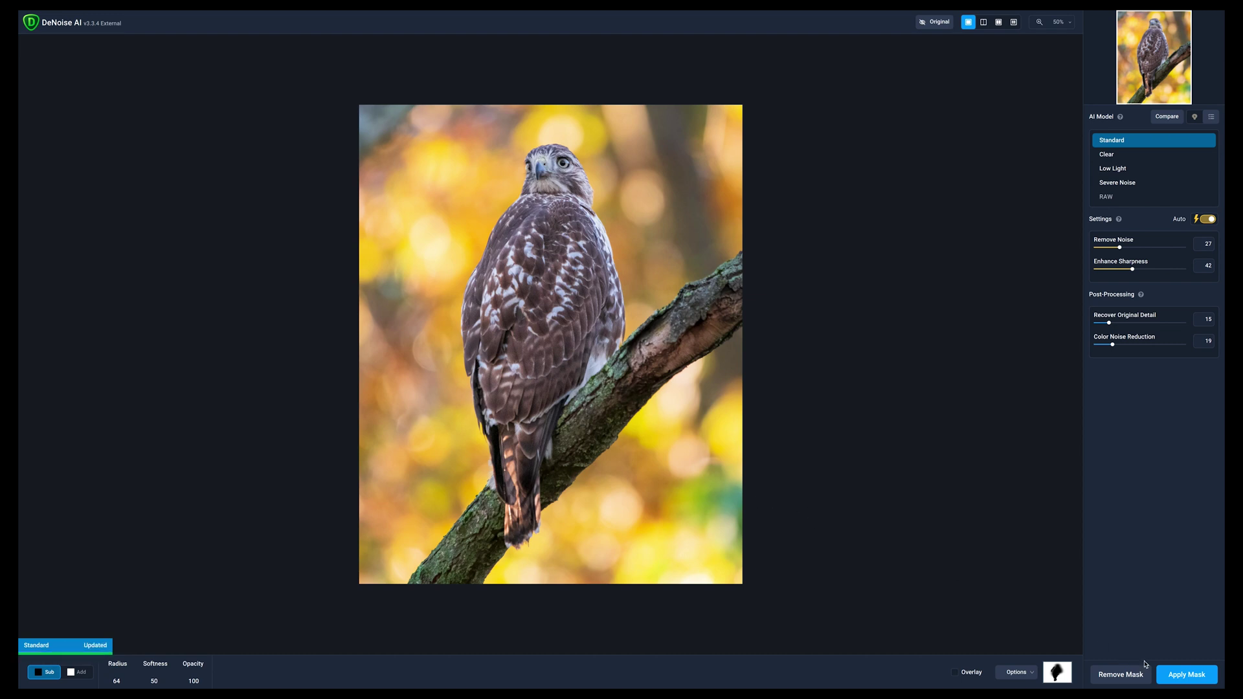
{"action": "left_click", "coordinate": [1184, 674]}
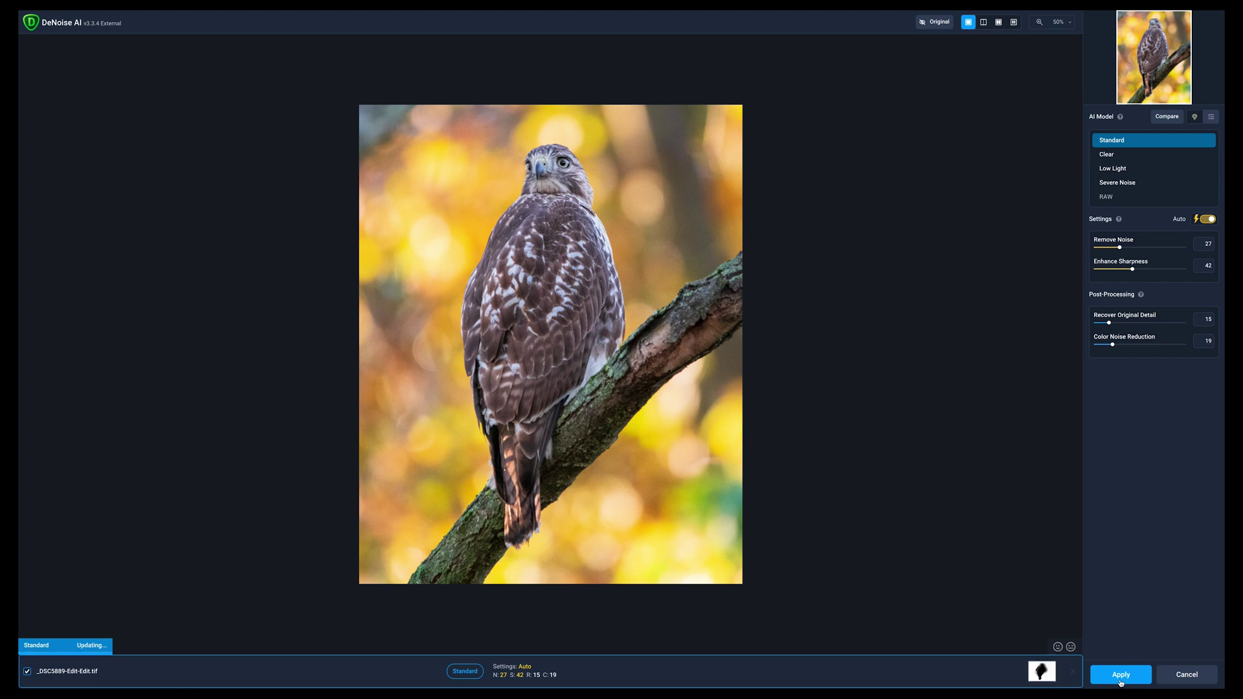
{"action": "left_click", "coordinate": [1121, 675]}
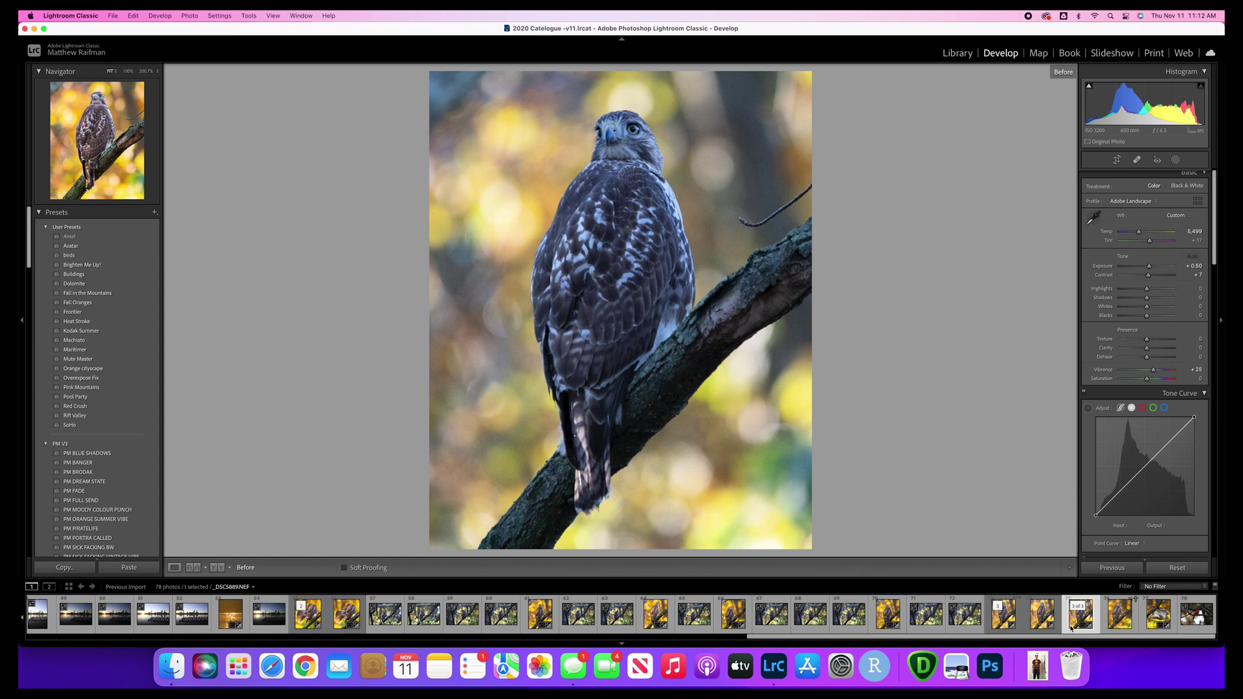
- Compare the denoised _DSC5889-Edit-Edit.tif against the original NEF, ending on the TIFF
{"action": "left_click", "coordinate": [1002, 623]}
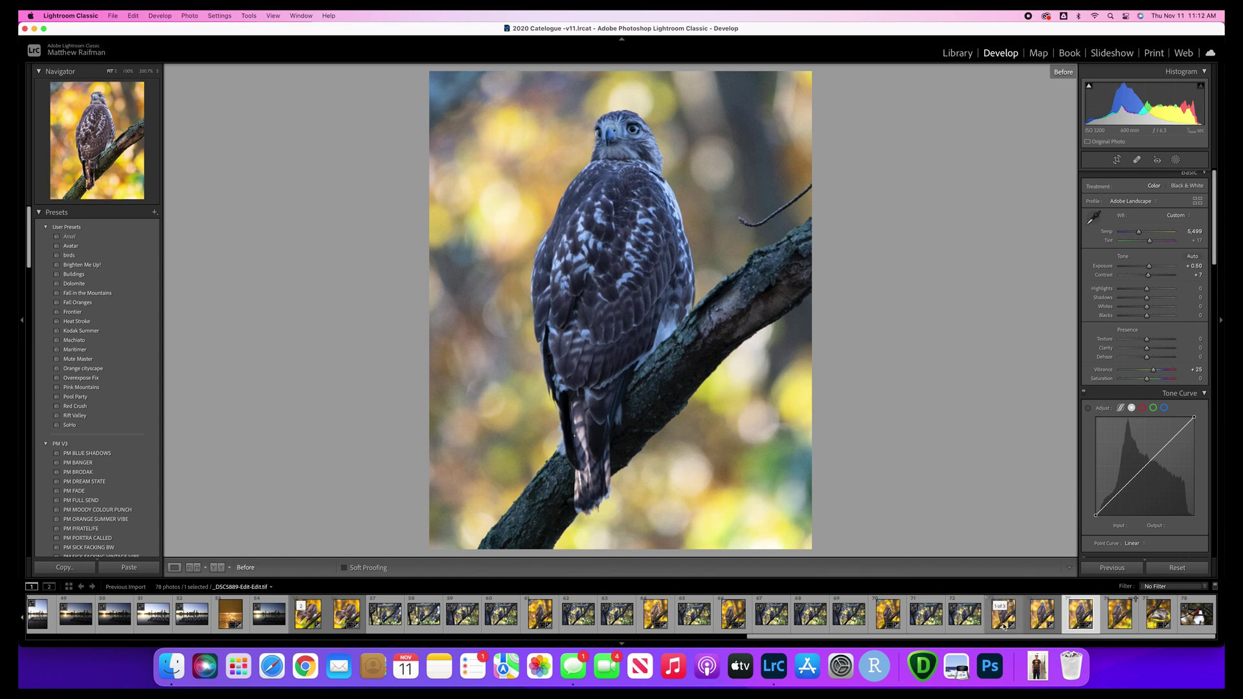
{"action": "left_click", "coordinate": [1003, 626]}
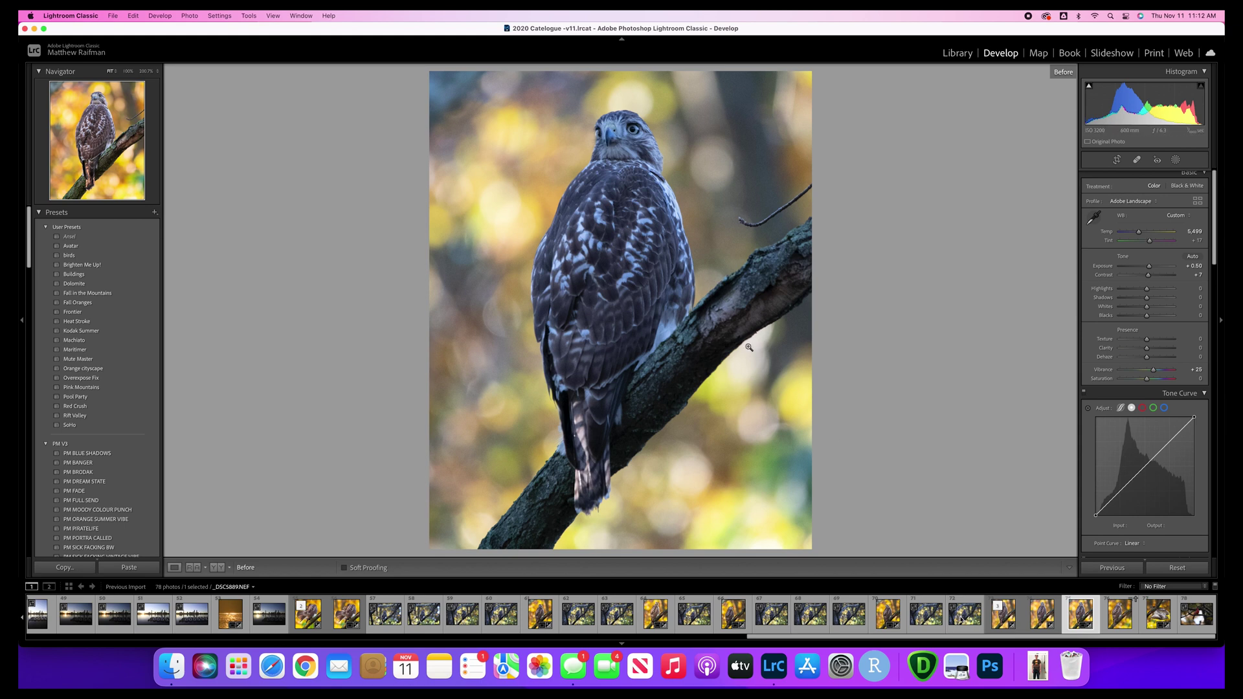
{"action": "left_click", "coordinate": [1000, 623]}
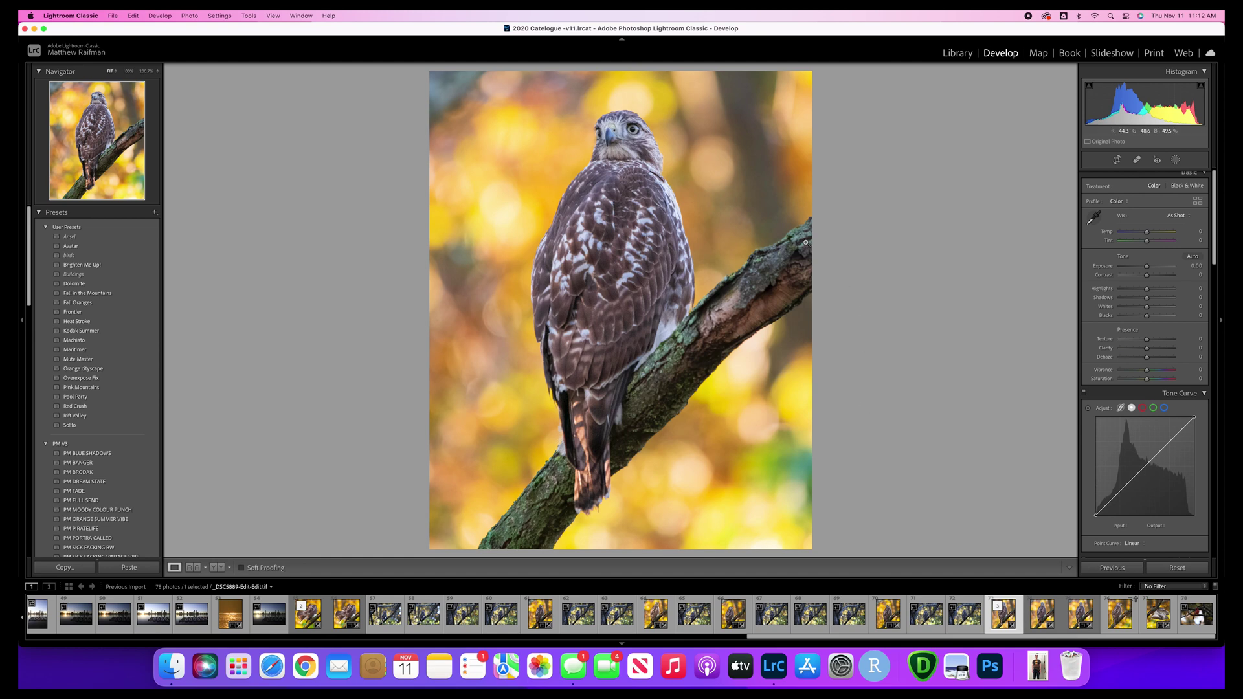
- At 100% zoom on the hawk's head, set Detail Luminance noise reduction to 13
{"action": "left_click", "coordinate": [623, 144]}
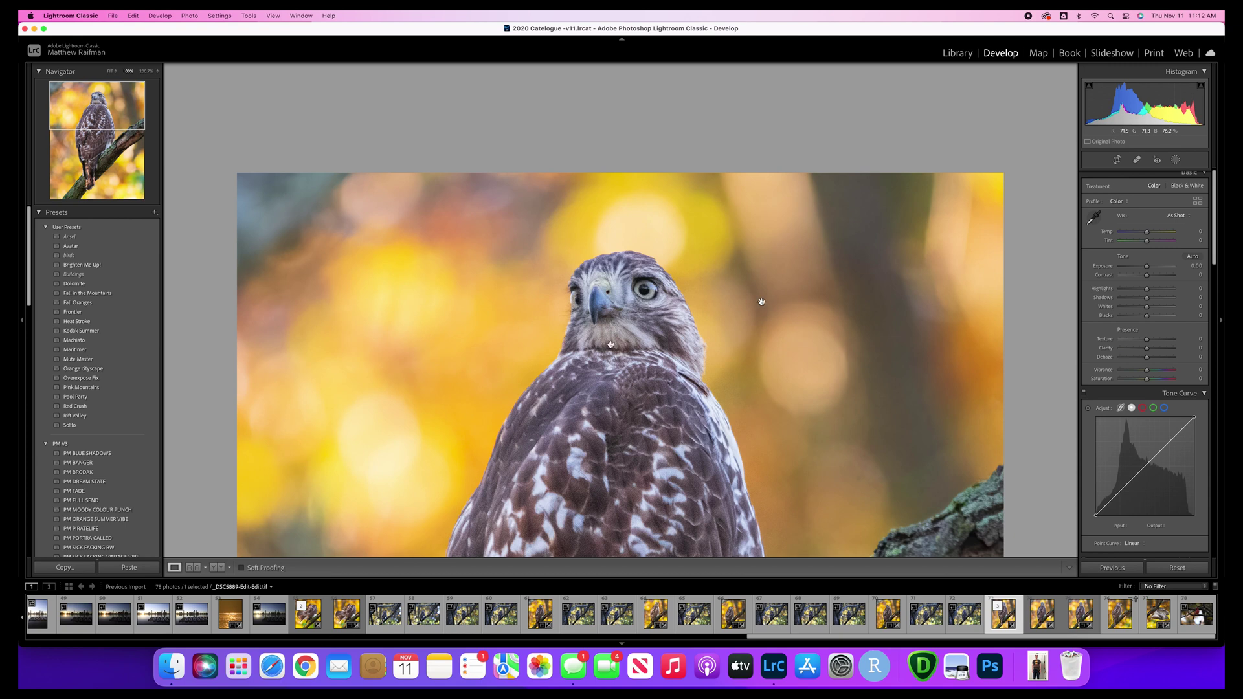
{"action": "scroll", "coordinate": [1135, 419], "scroll_direction": "down", "scroll_amount": 12}
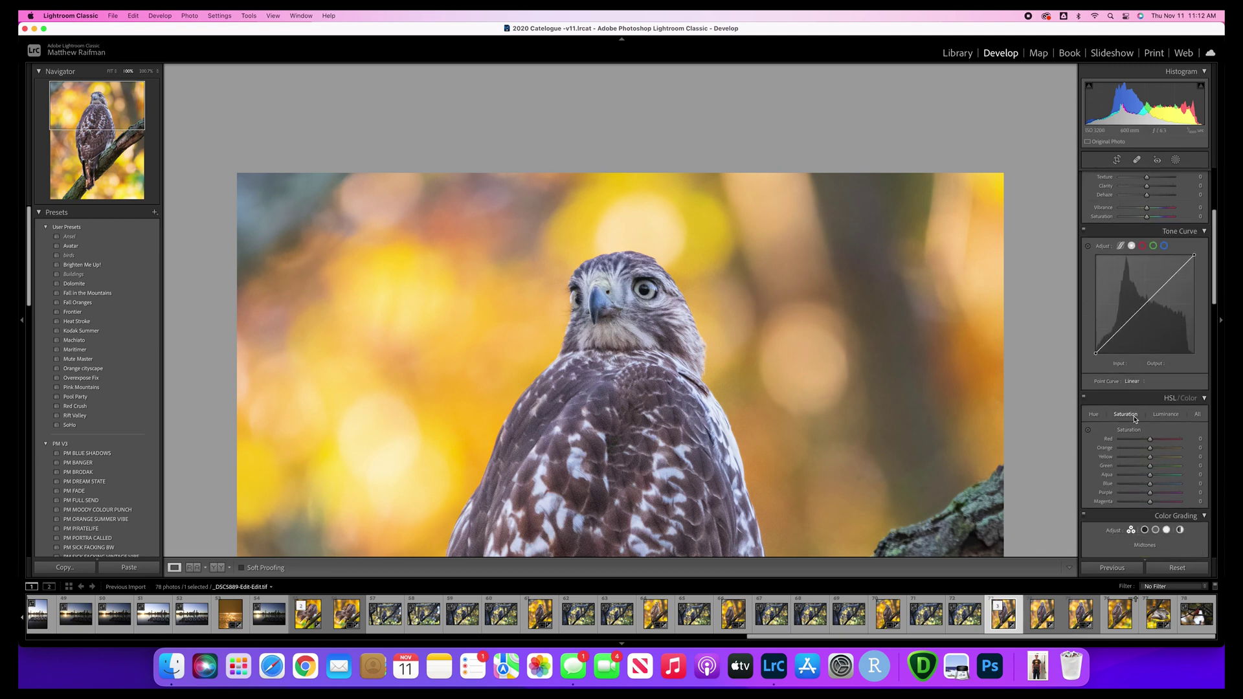
{"action": "scroll", "coordinate": [1135, 419], "scroll_direction": "down", "scroll_amount": 10}
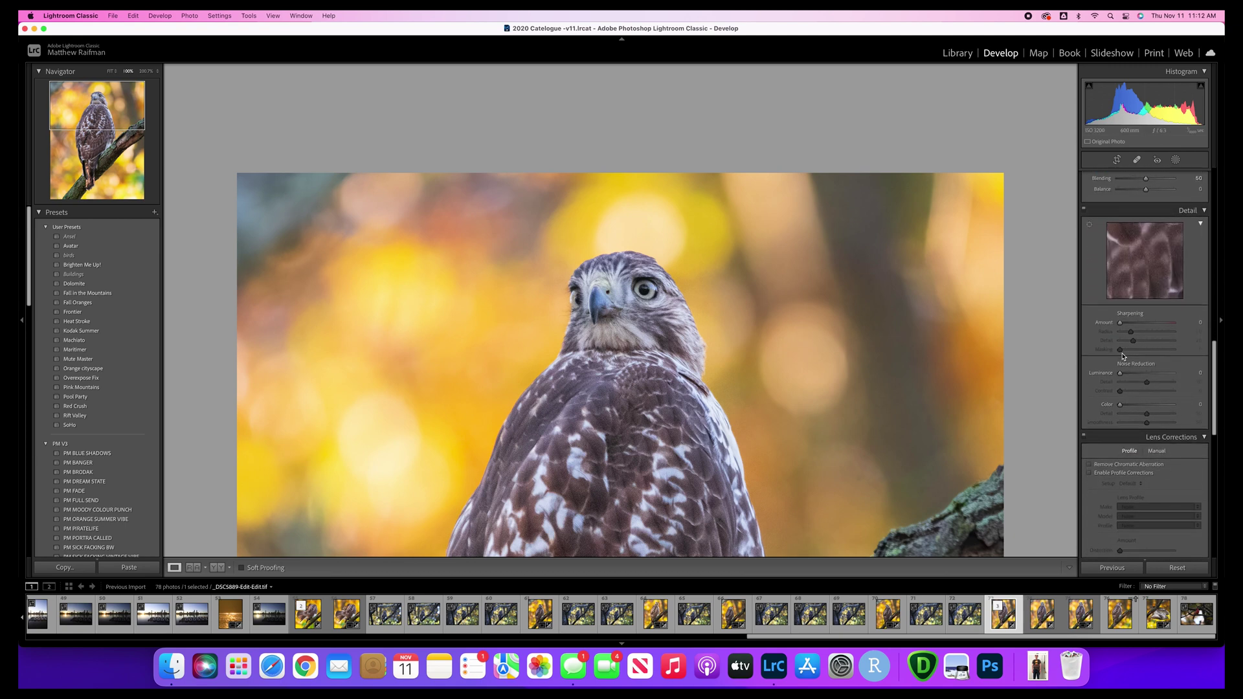
{"action": "left_click", "coordinate": [1127, 374]}
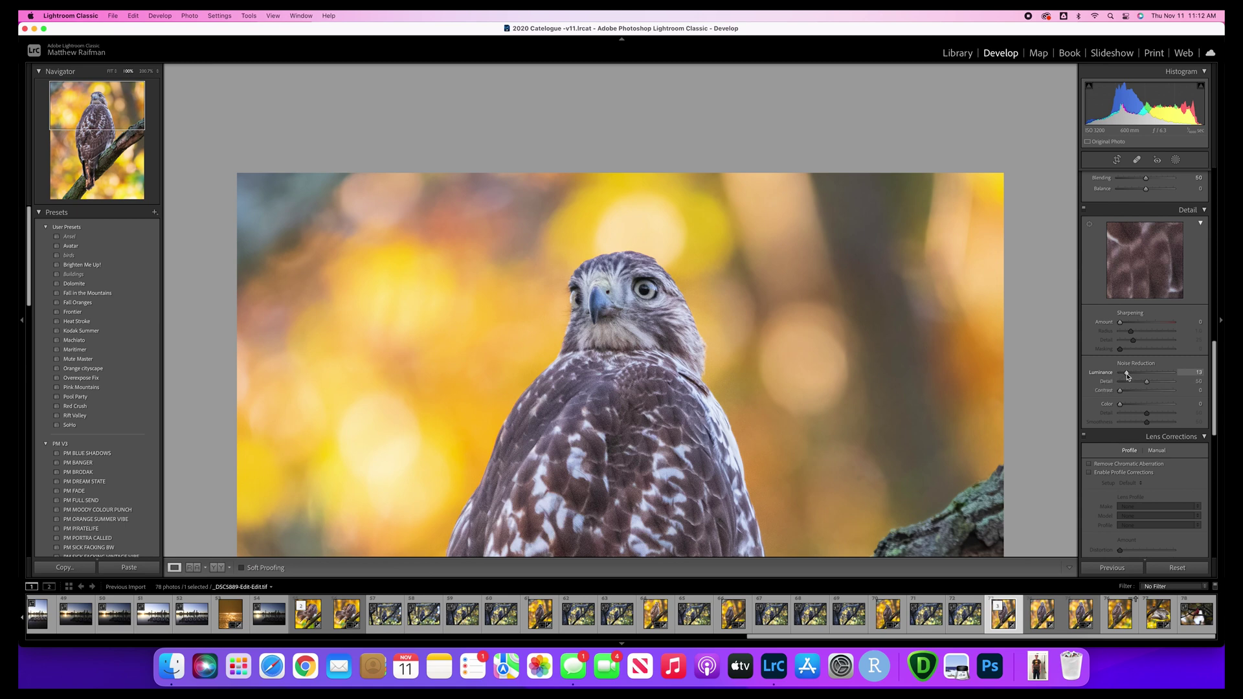
{"action": "scroll", "coordinate": [1126, 376], "scroll_direction": "down", "scroll_amount": 2}
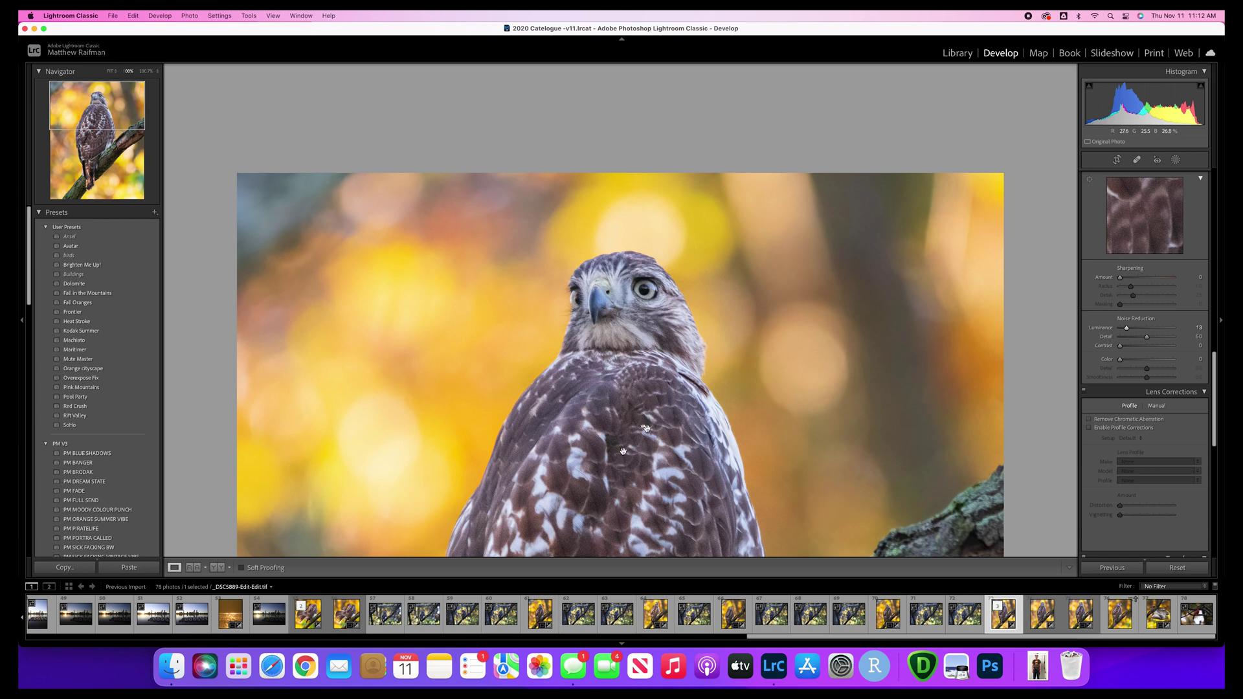
{"action": "left_click", "coordinate": [647, 342]}
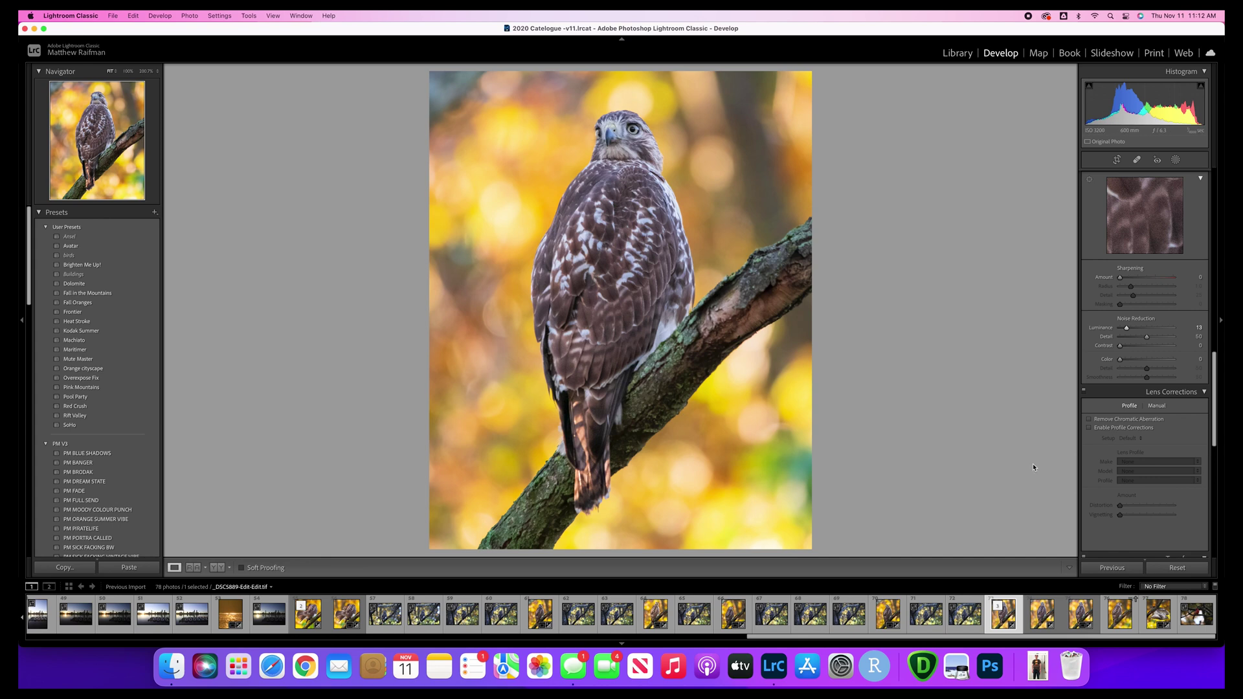
{"action": "left_click_drag", "start_coordinate": [663, 482], "coordinate": [782, 436]}
{"action": "scroll", "coordinate": [1146, 259], "scroll_direction": "up", "scroll_amount": 10}
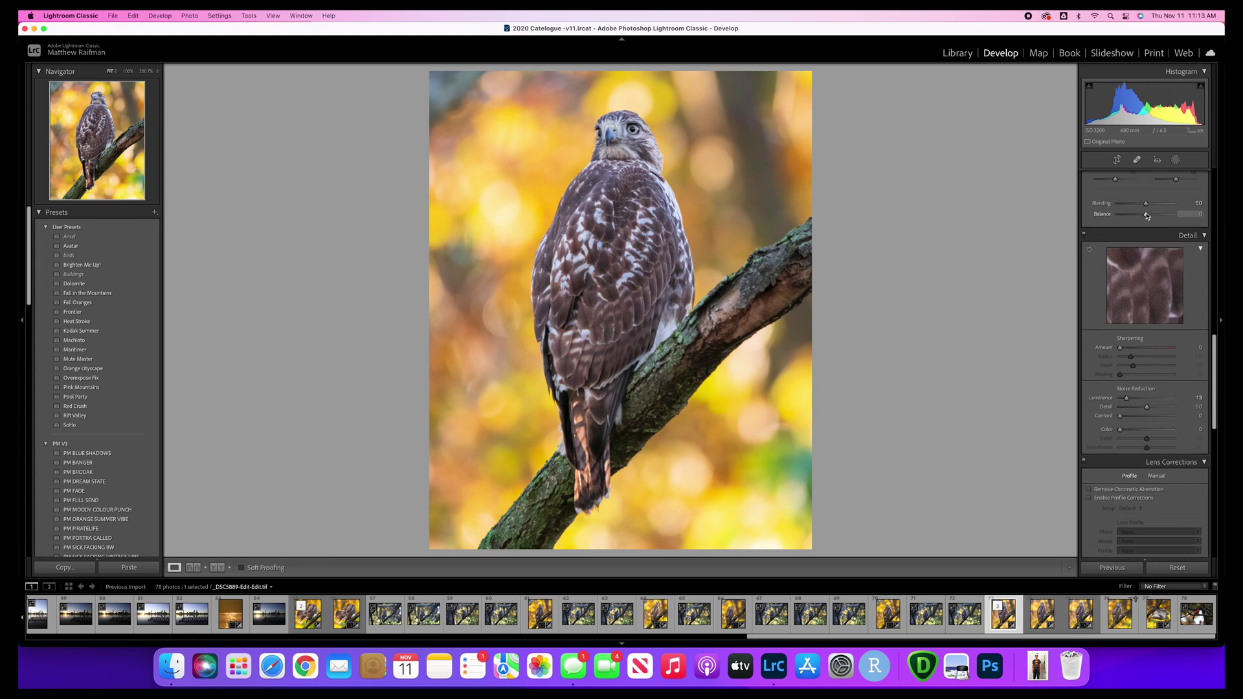
- Export the finished hawk photo from File > Export using the existing export settings
{"action": "left_click", "coordinate": [112, 16]}
{"action": "left_click", "coordinate": [179, 159]}
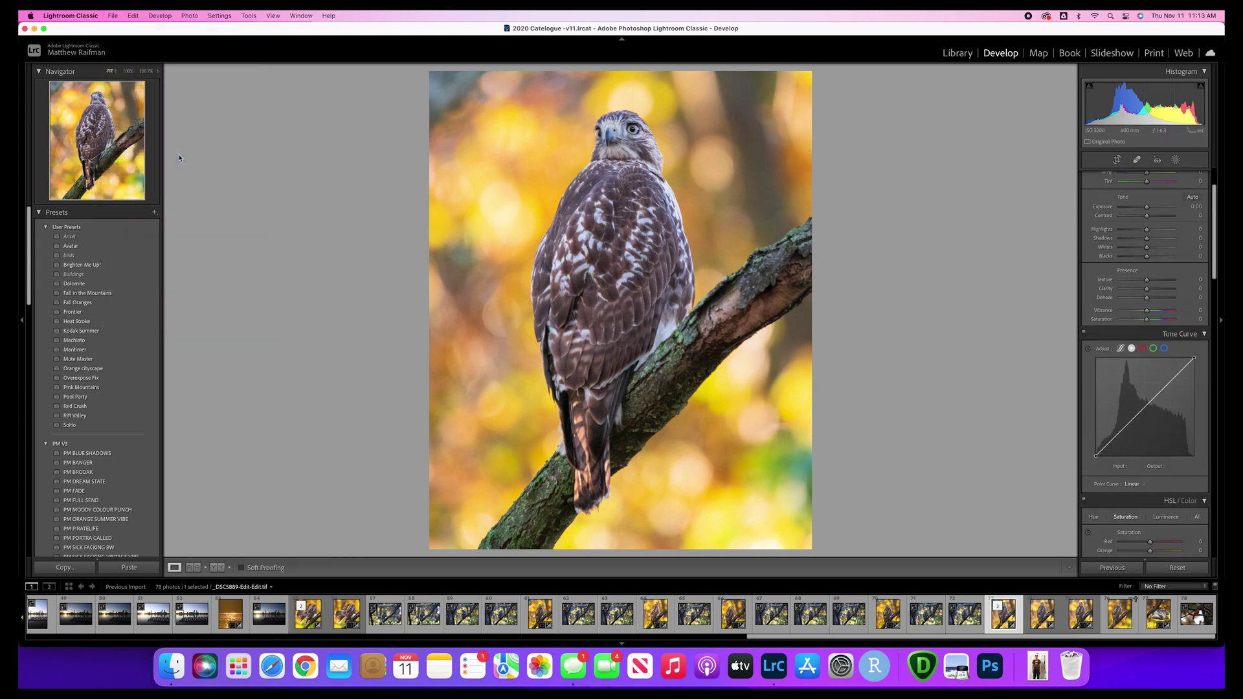
{"action": "key", "text": "Return"}
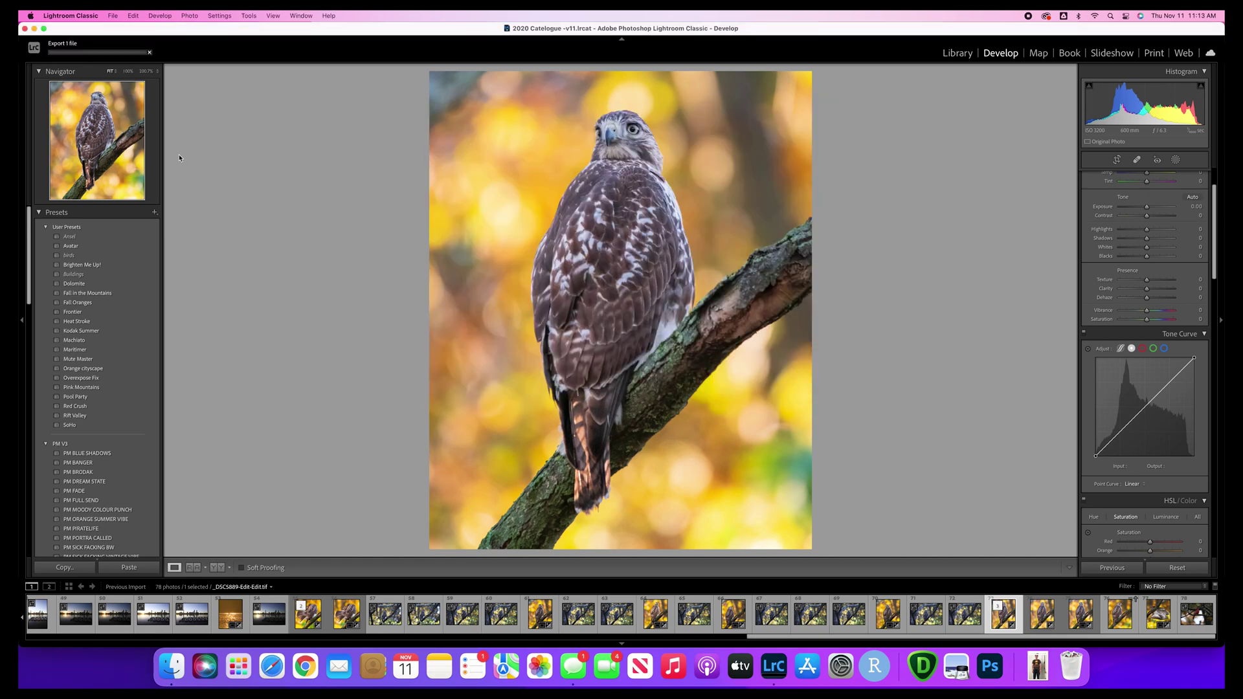